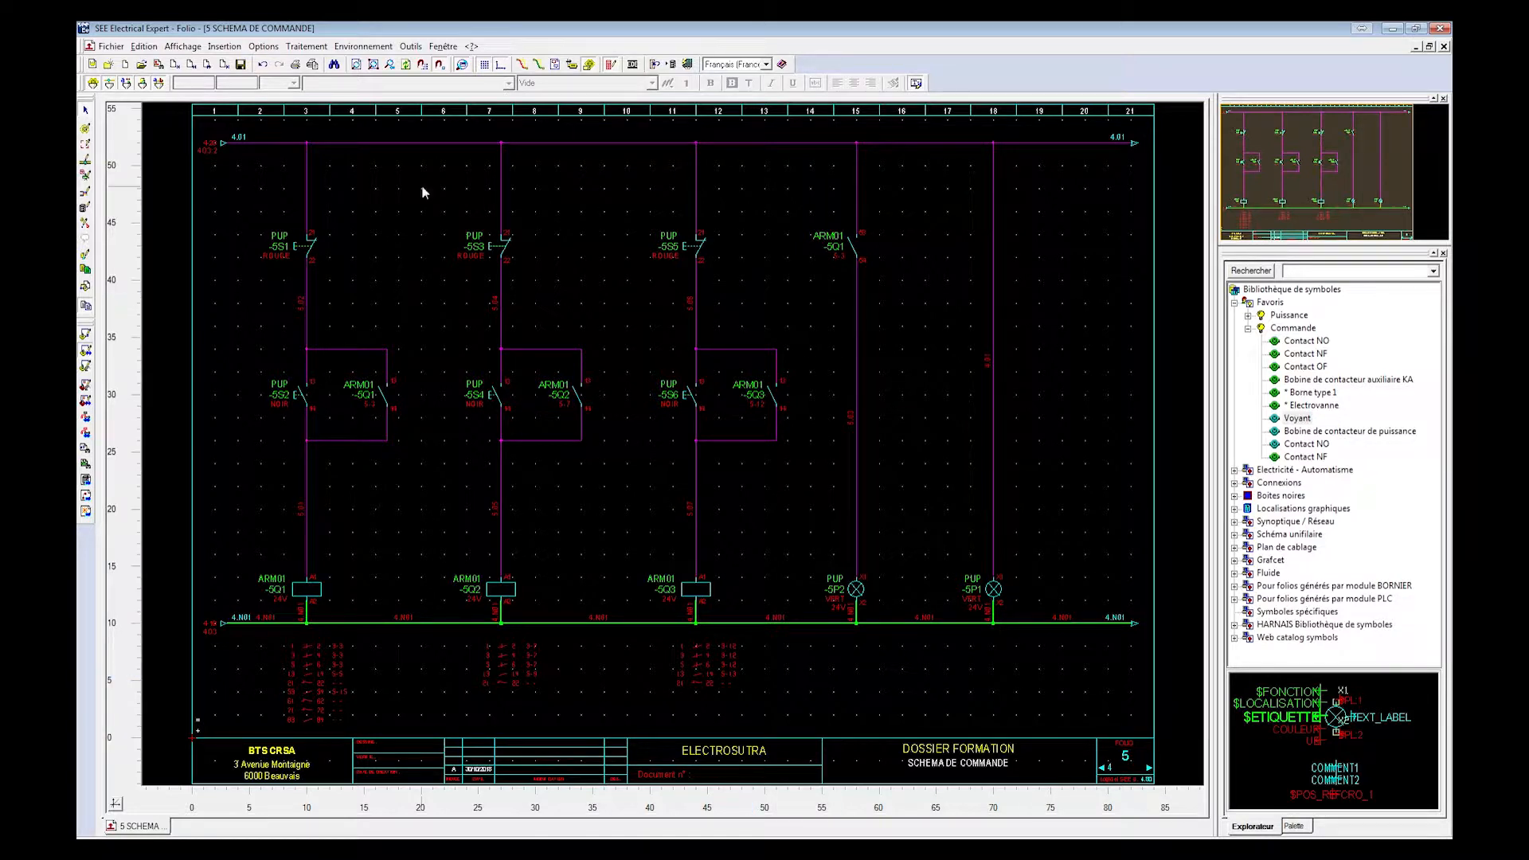
# Open the PLC selection and configuration tool and start adding a rack to API1.
pyautogui.click(306, 46)
pyautogui.click(351, 372)
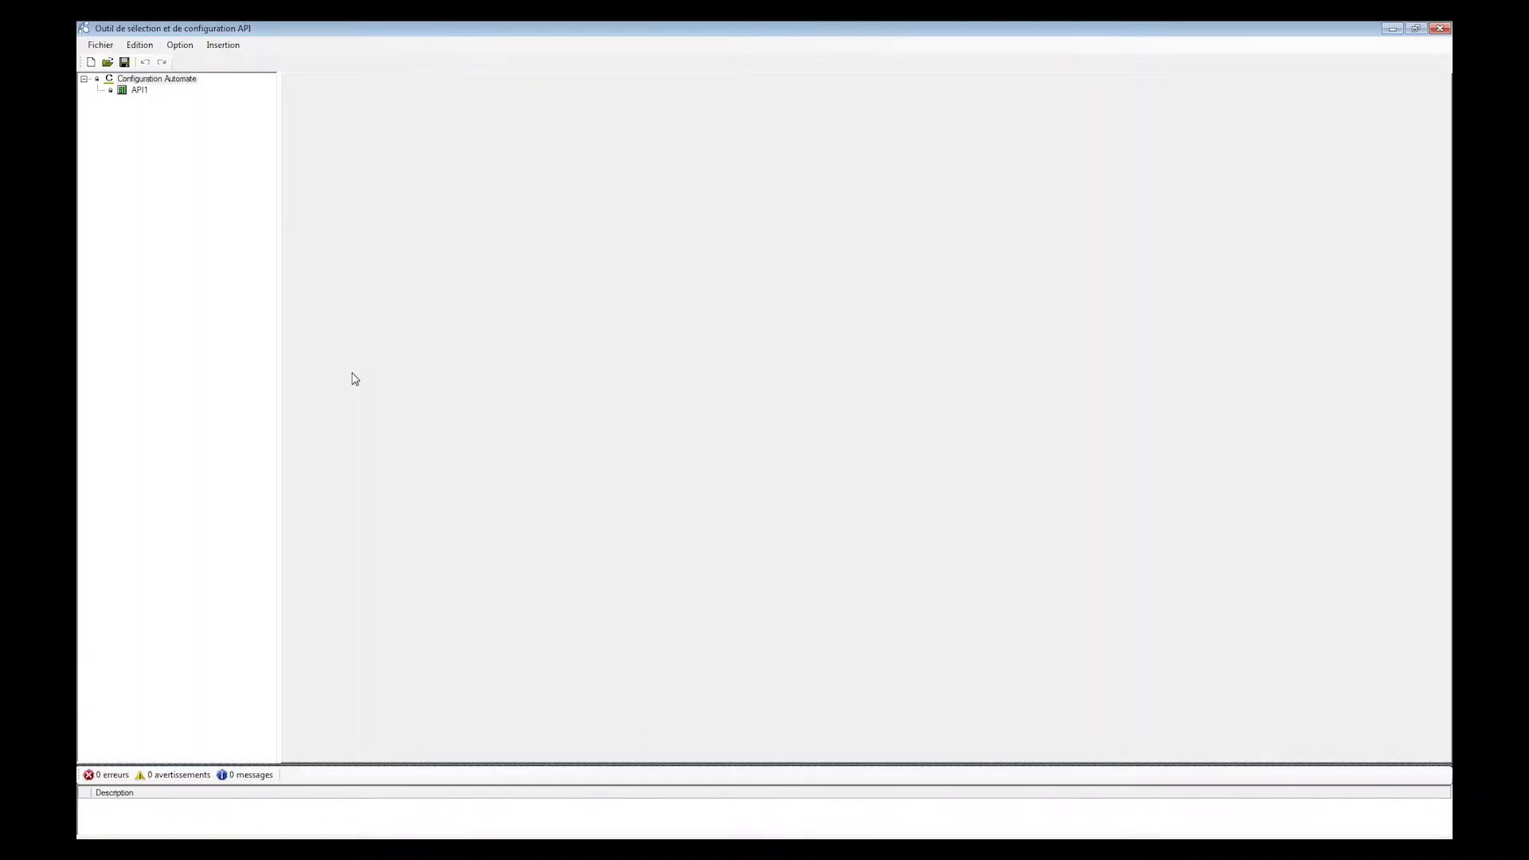
pyautogui.click(139, 91)
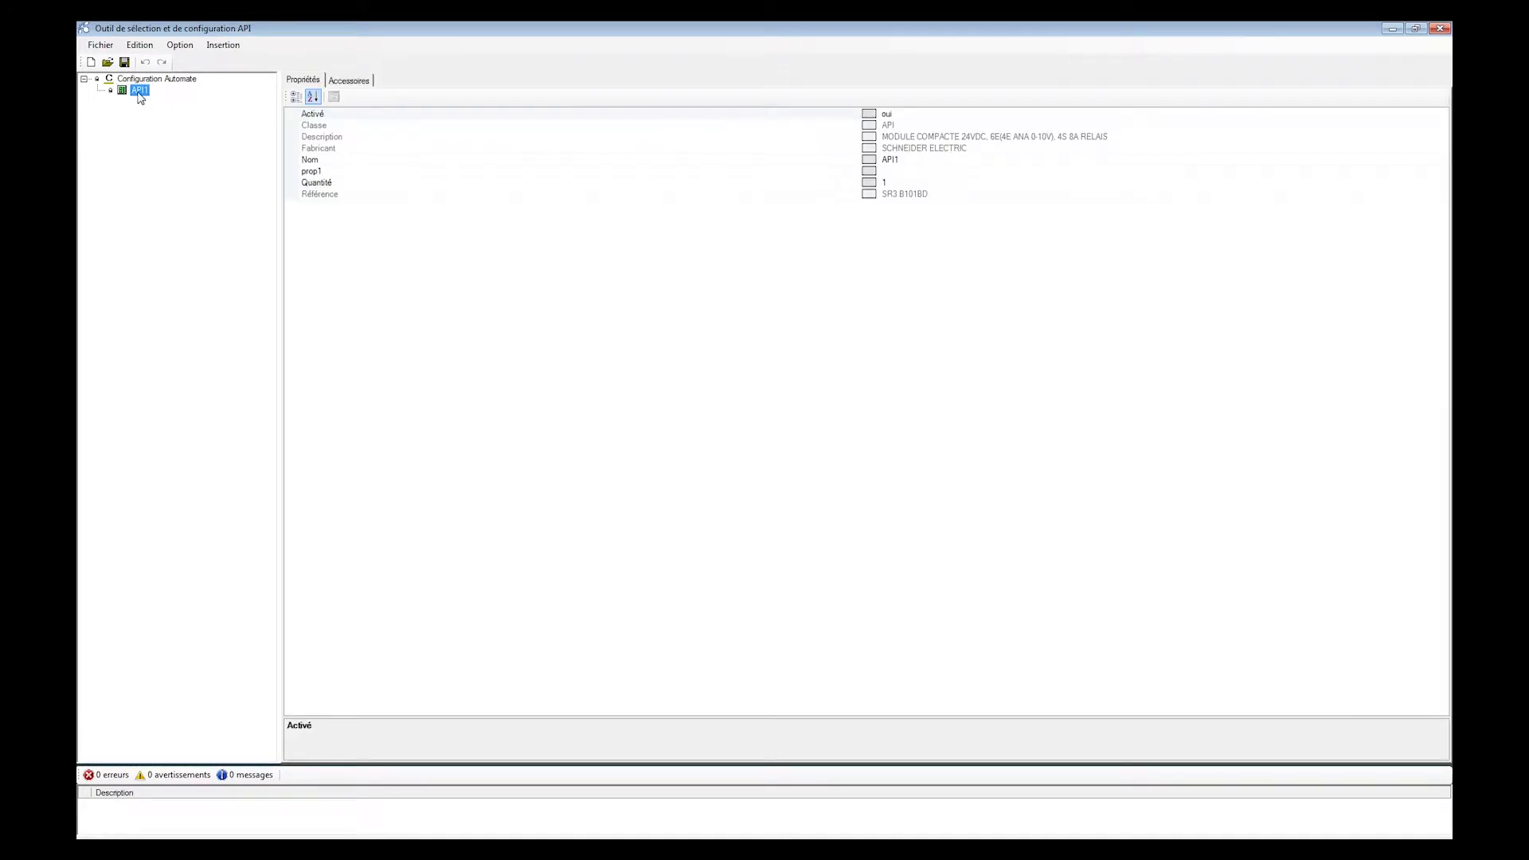
pyautogui.rightClick(140, 97)
pyautogui.moveTo(191, 160)
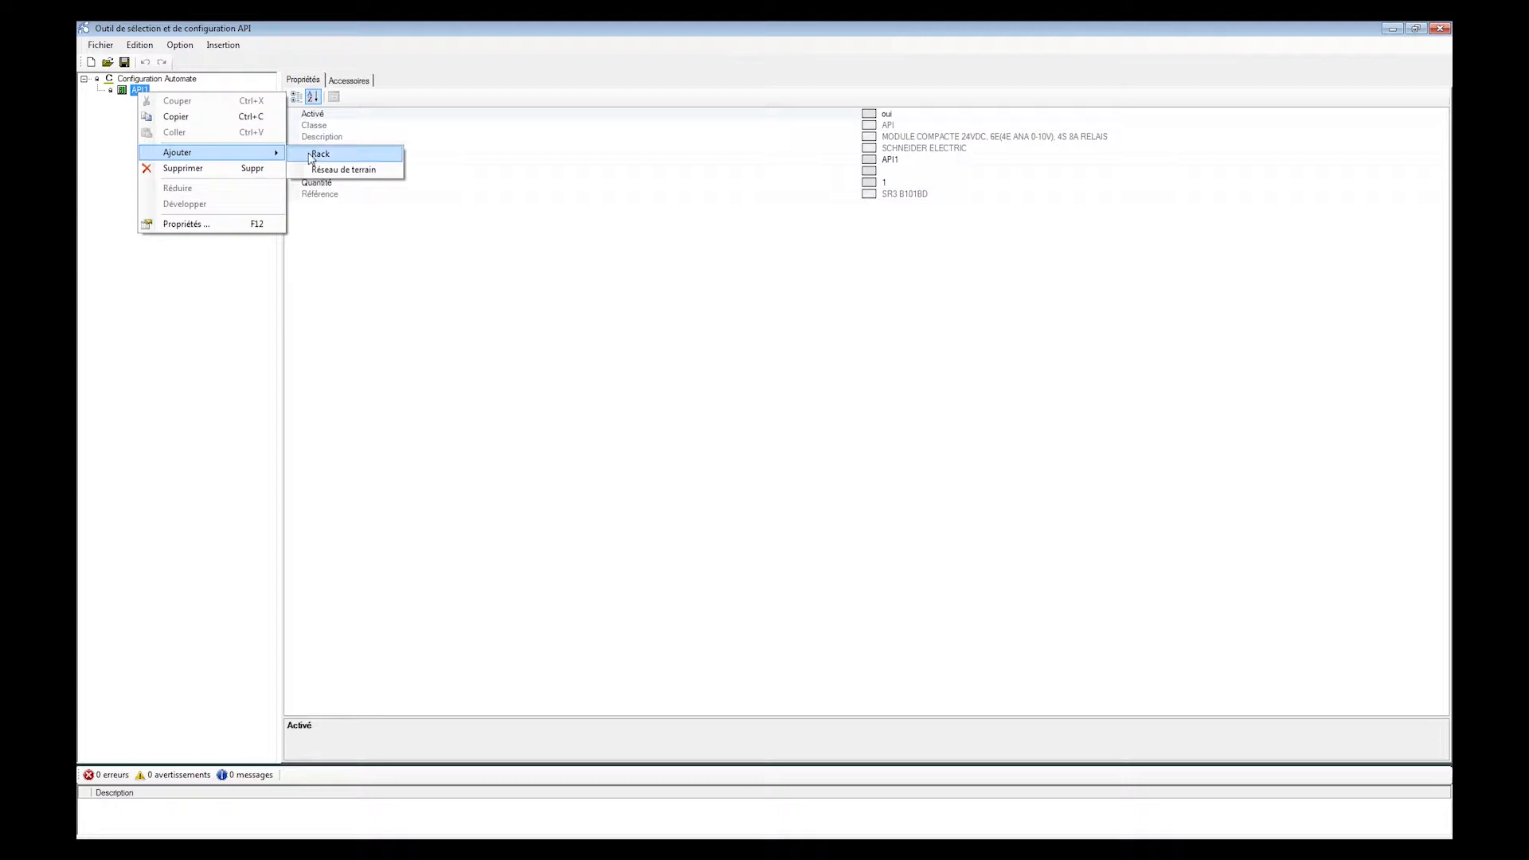
pyautogui.click(322, 159)
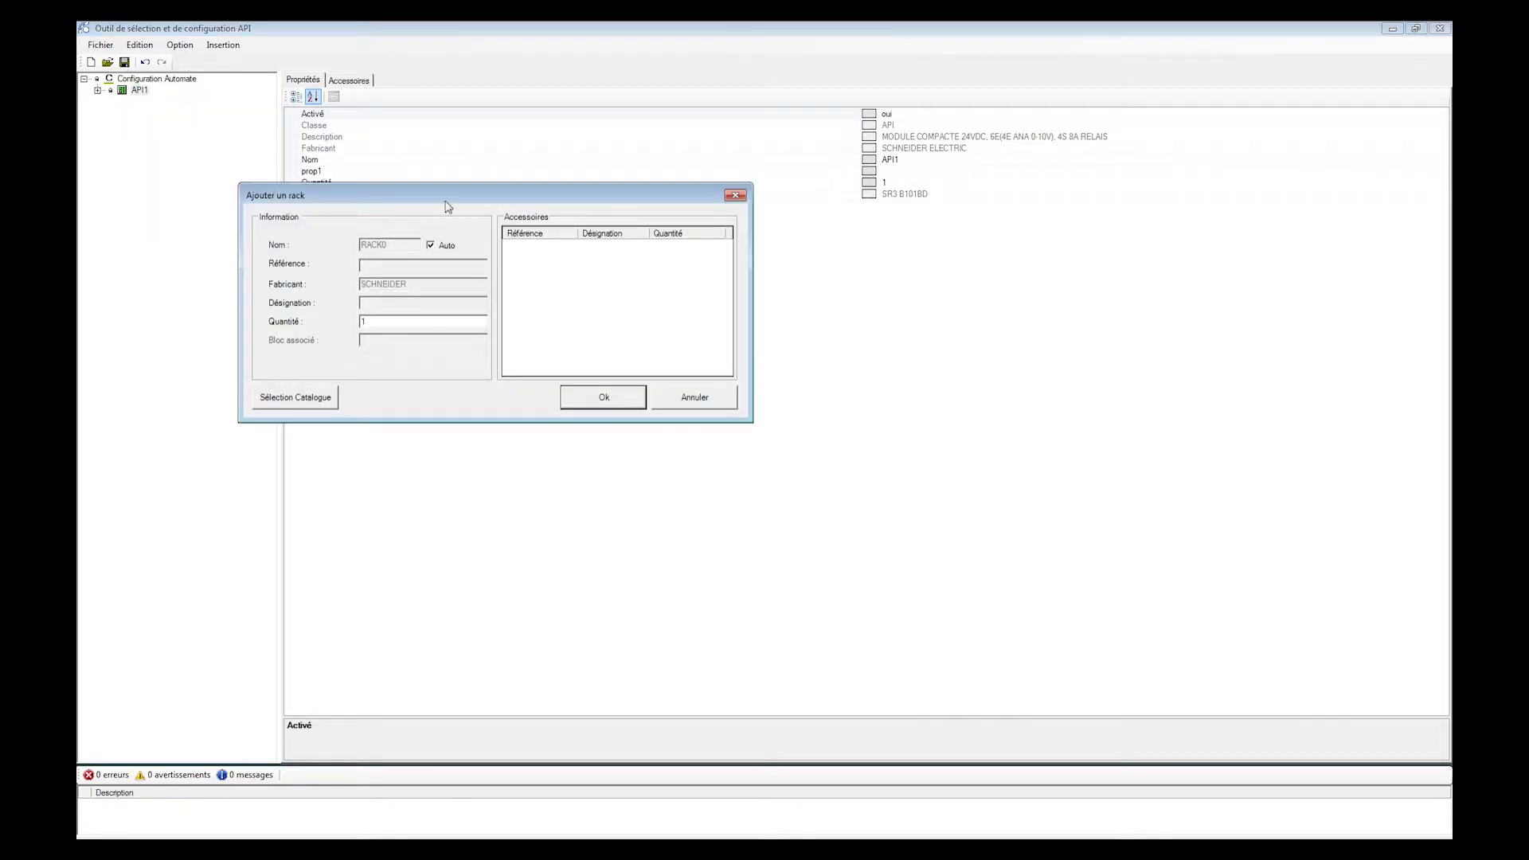
# Open the catalogue for the new rack and filter the Schneider Electric references to the MODICON M340 series.
pyautogui.click(316, 402)
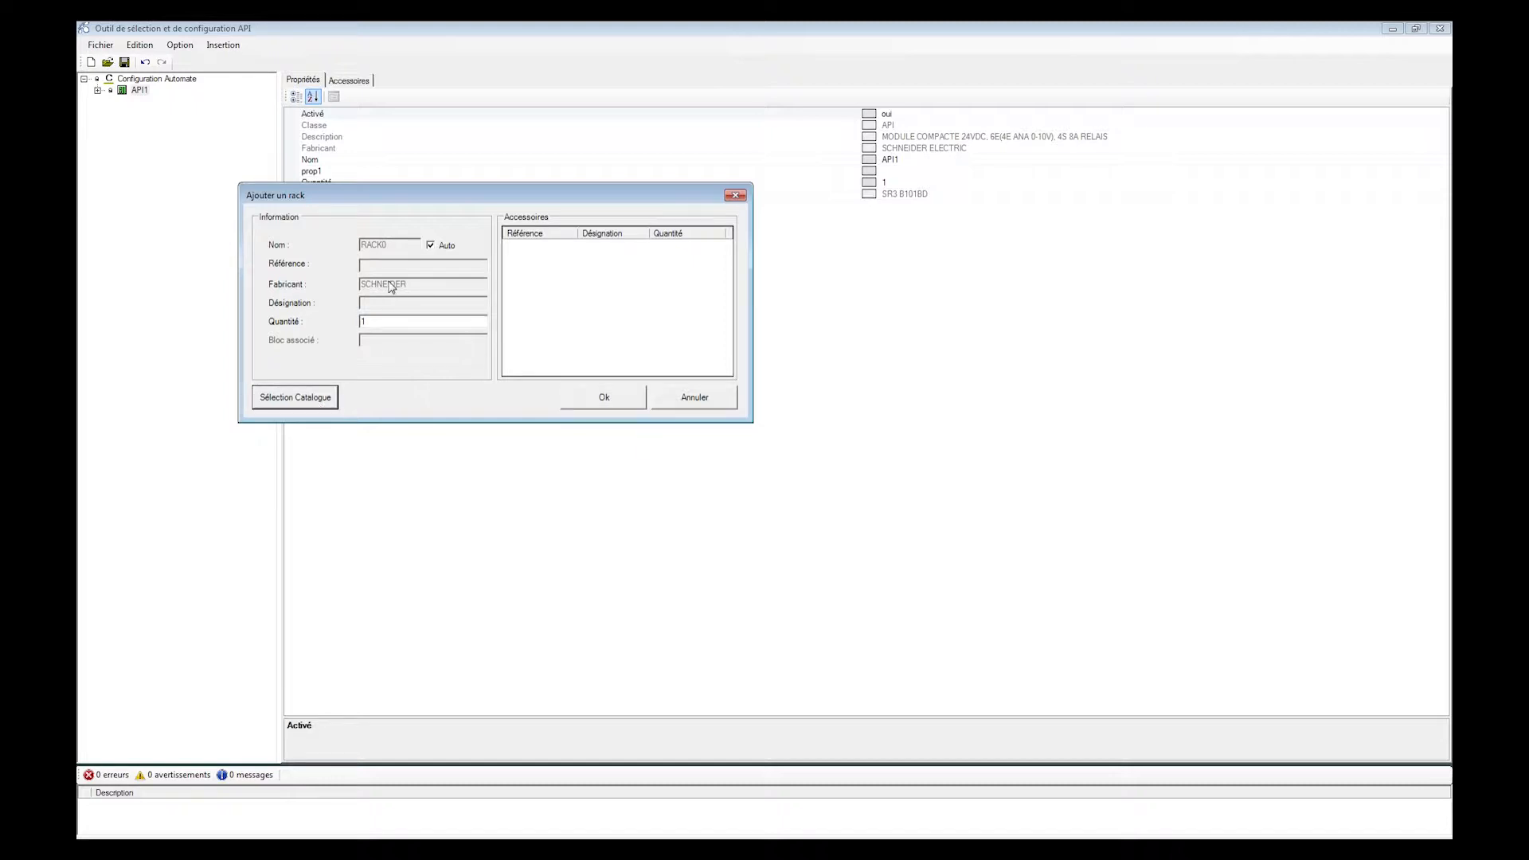
pyautogui.click(325, 399)
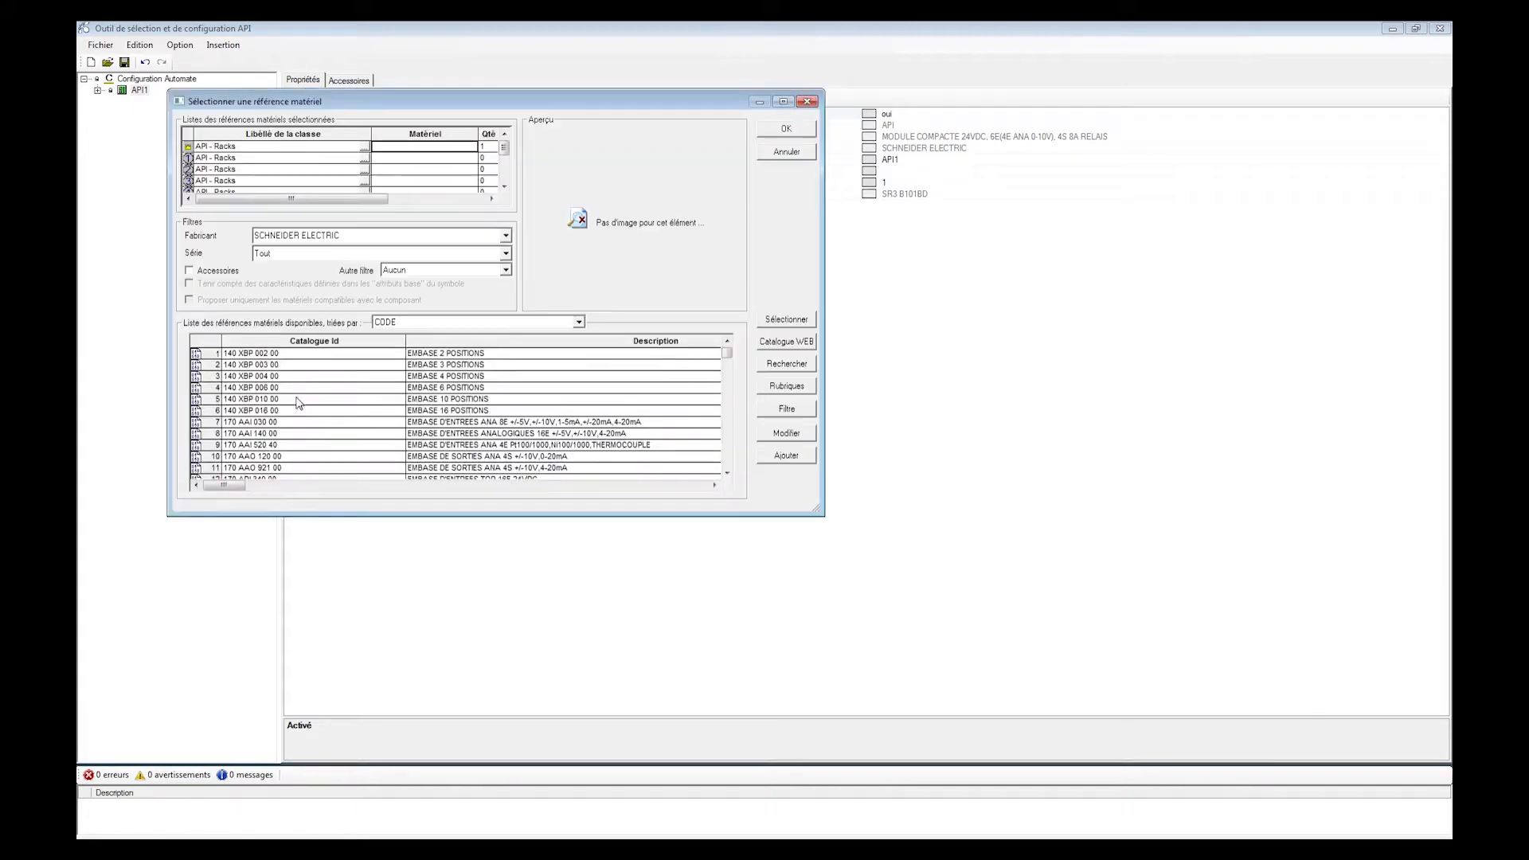
pyautogui.click(407, 254)
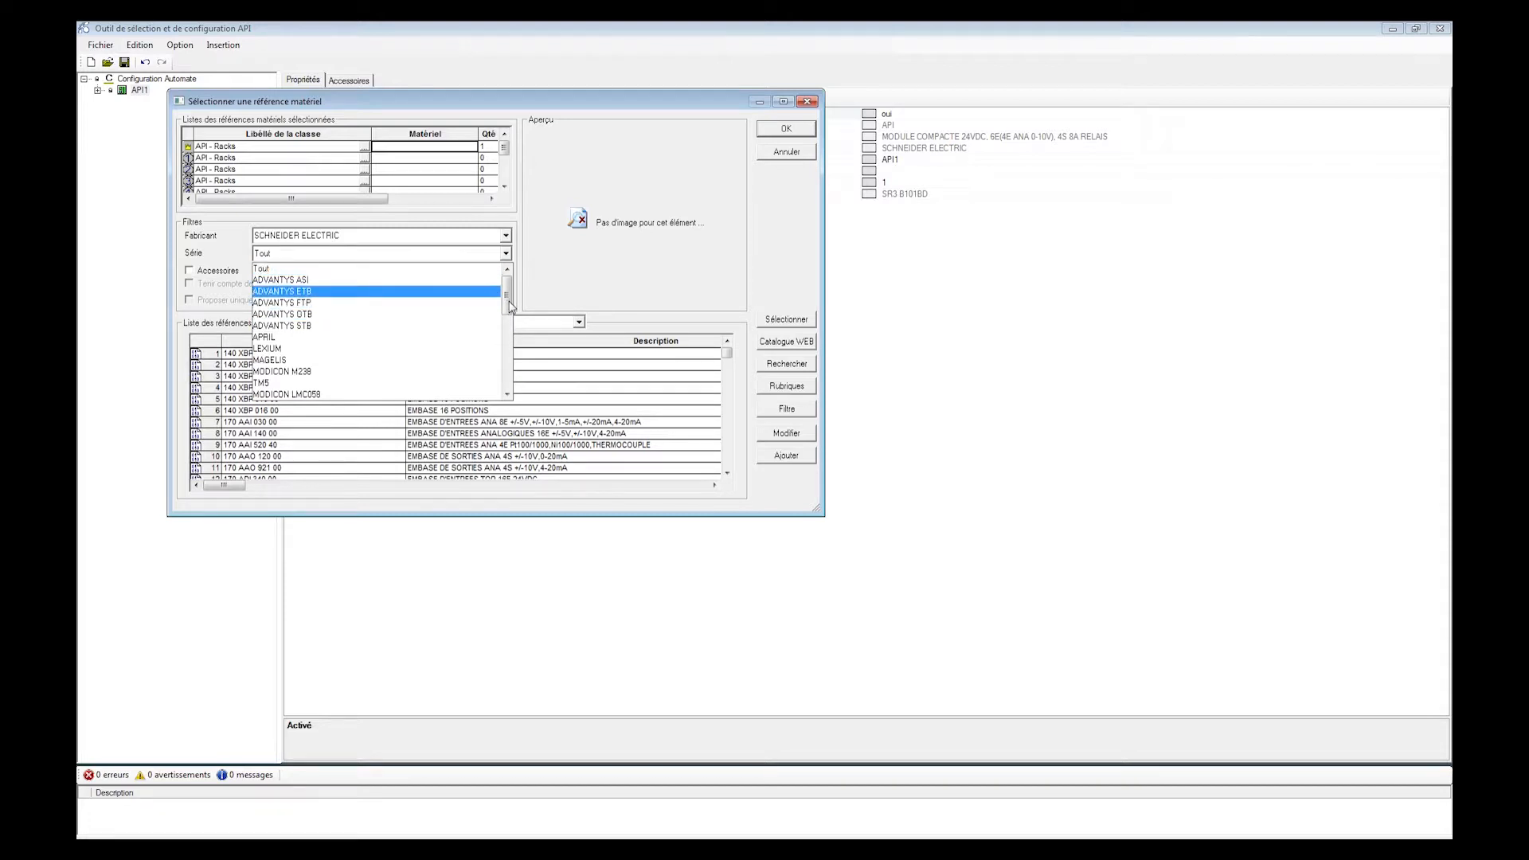
pyautogui.moveTo(507, 298); pyautogui.dragTo(506, 354)
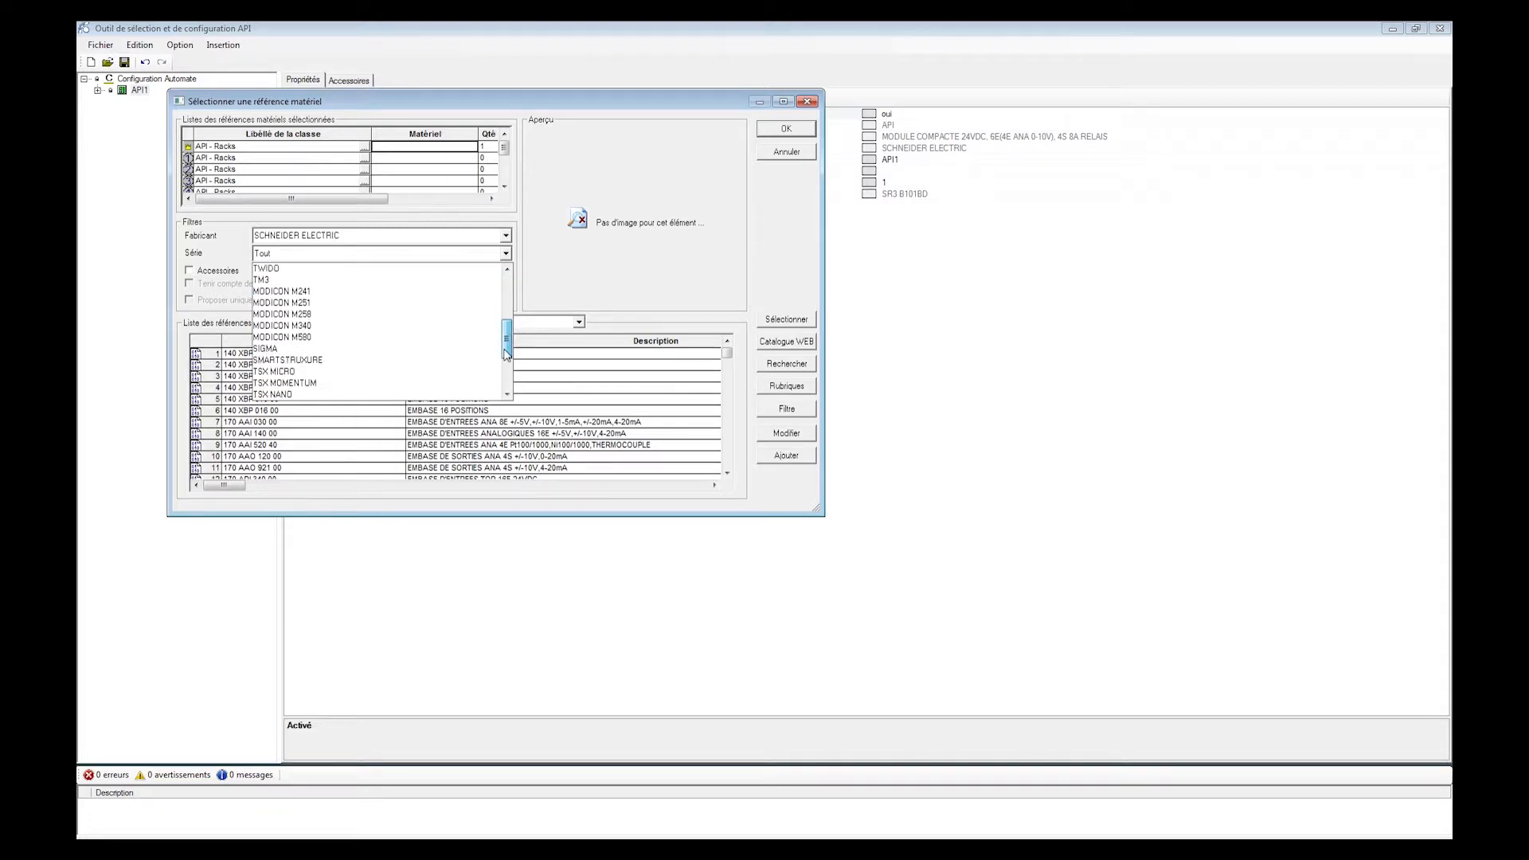
pyautogui.click(324, 332)
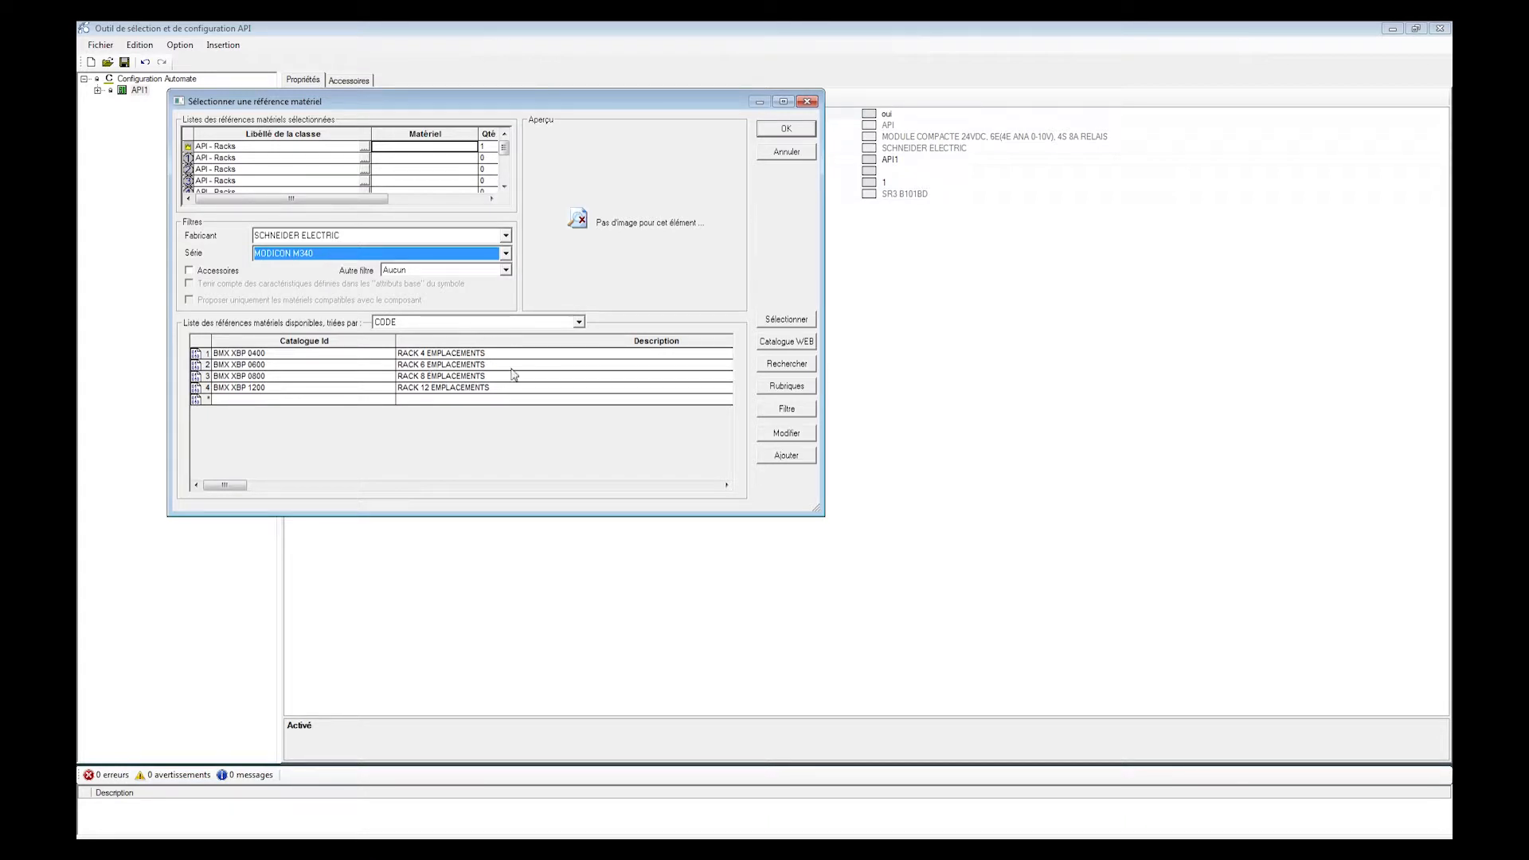
# Assign the 8-slot rack reference BMX XBP 0800 and add the rack to API1.
pyautogui.click(255, 379)
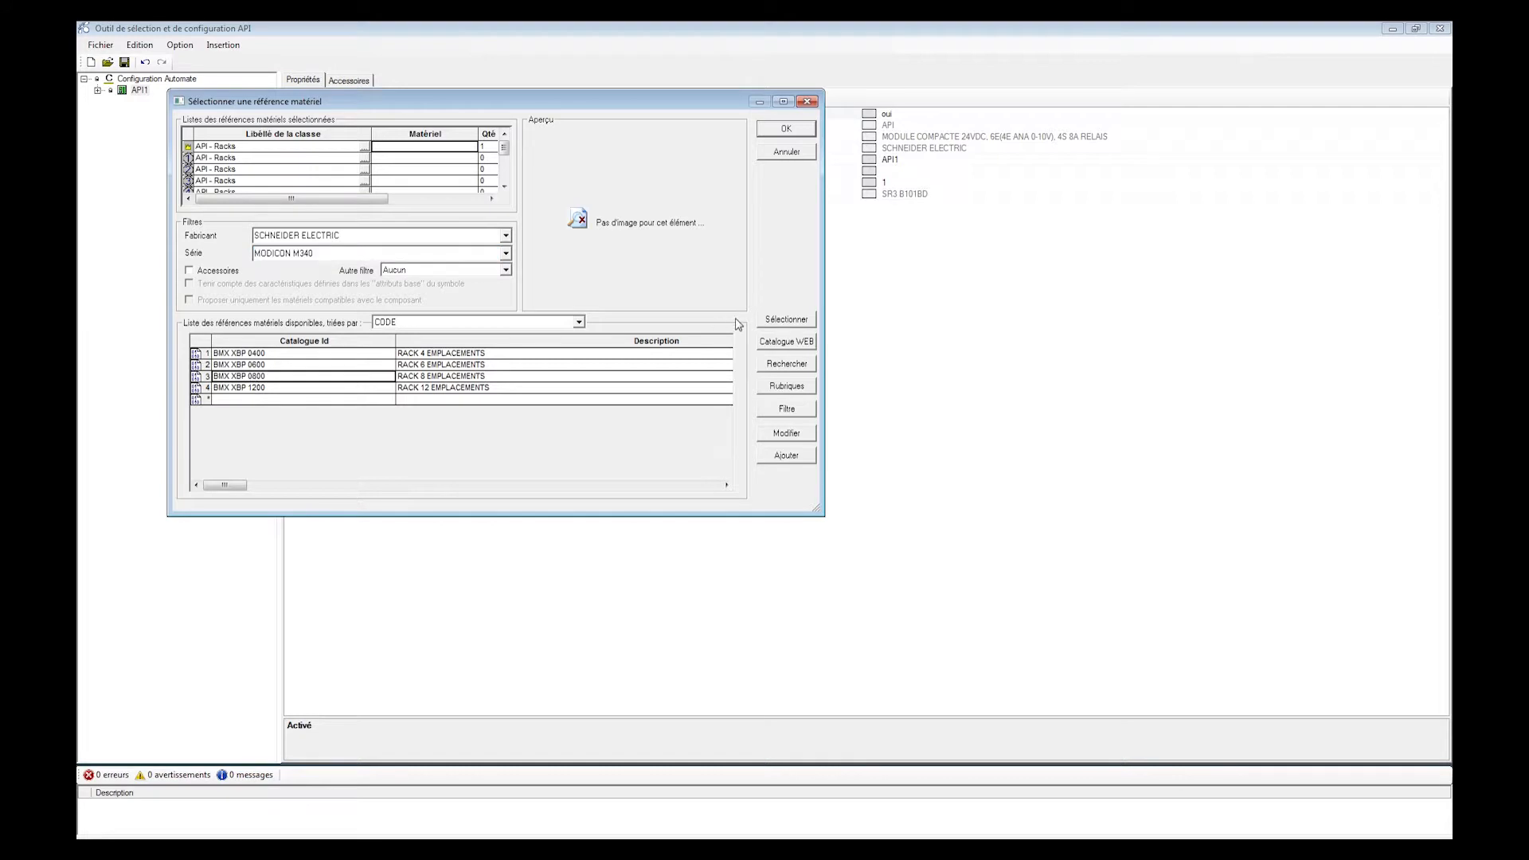
pyautogui.click(776, 321)
pyautogui.click(788, 130)
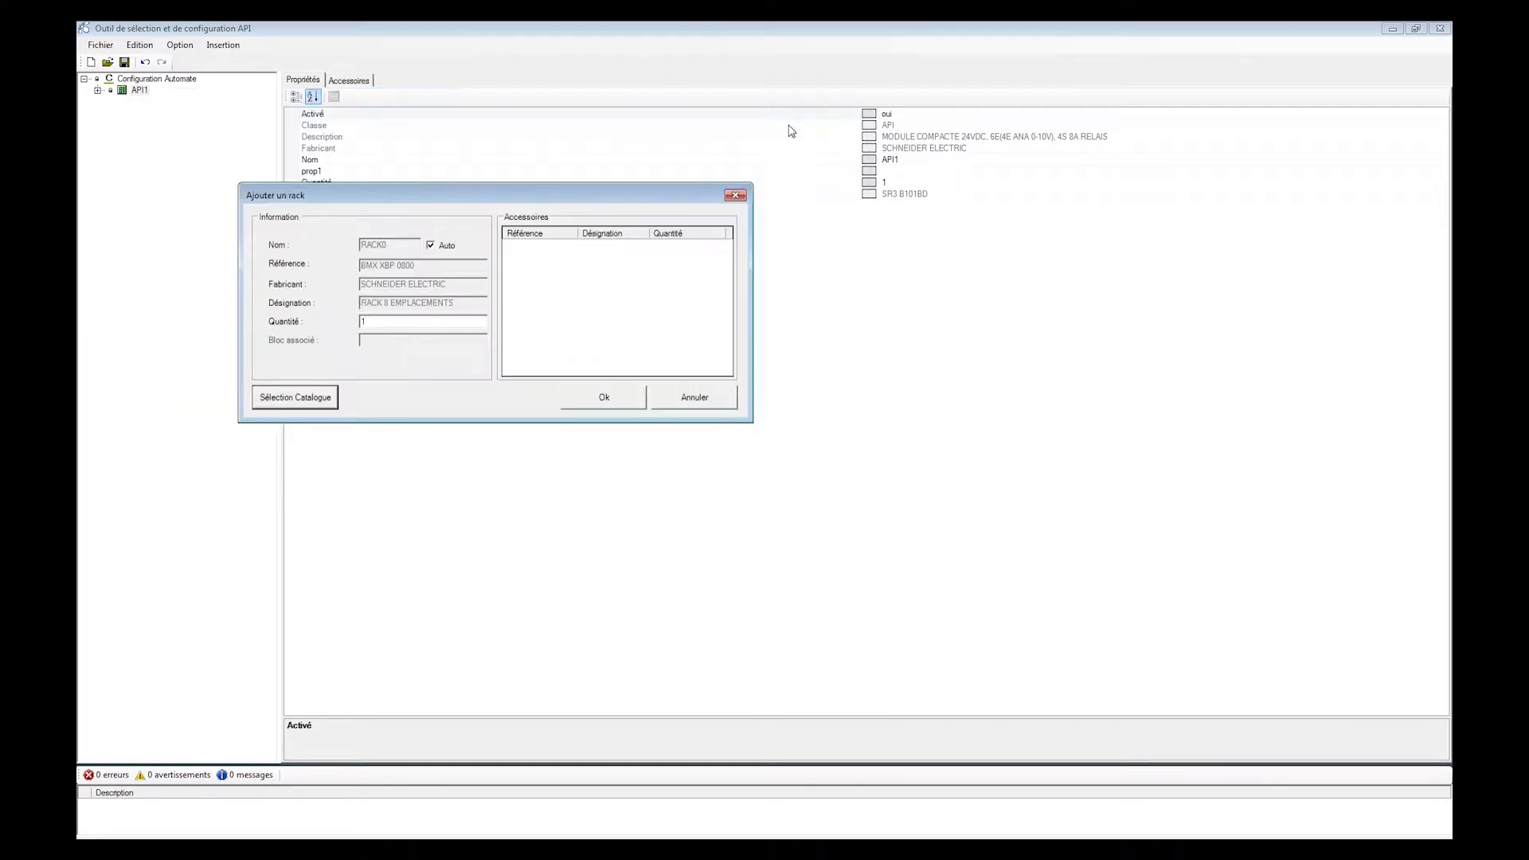
pyautogui.click(610, 395)
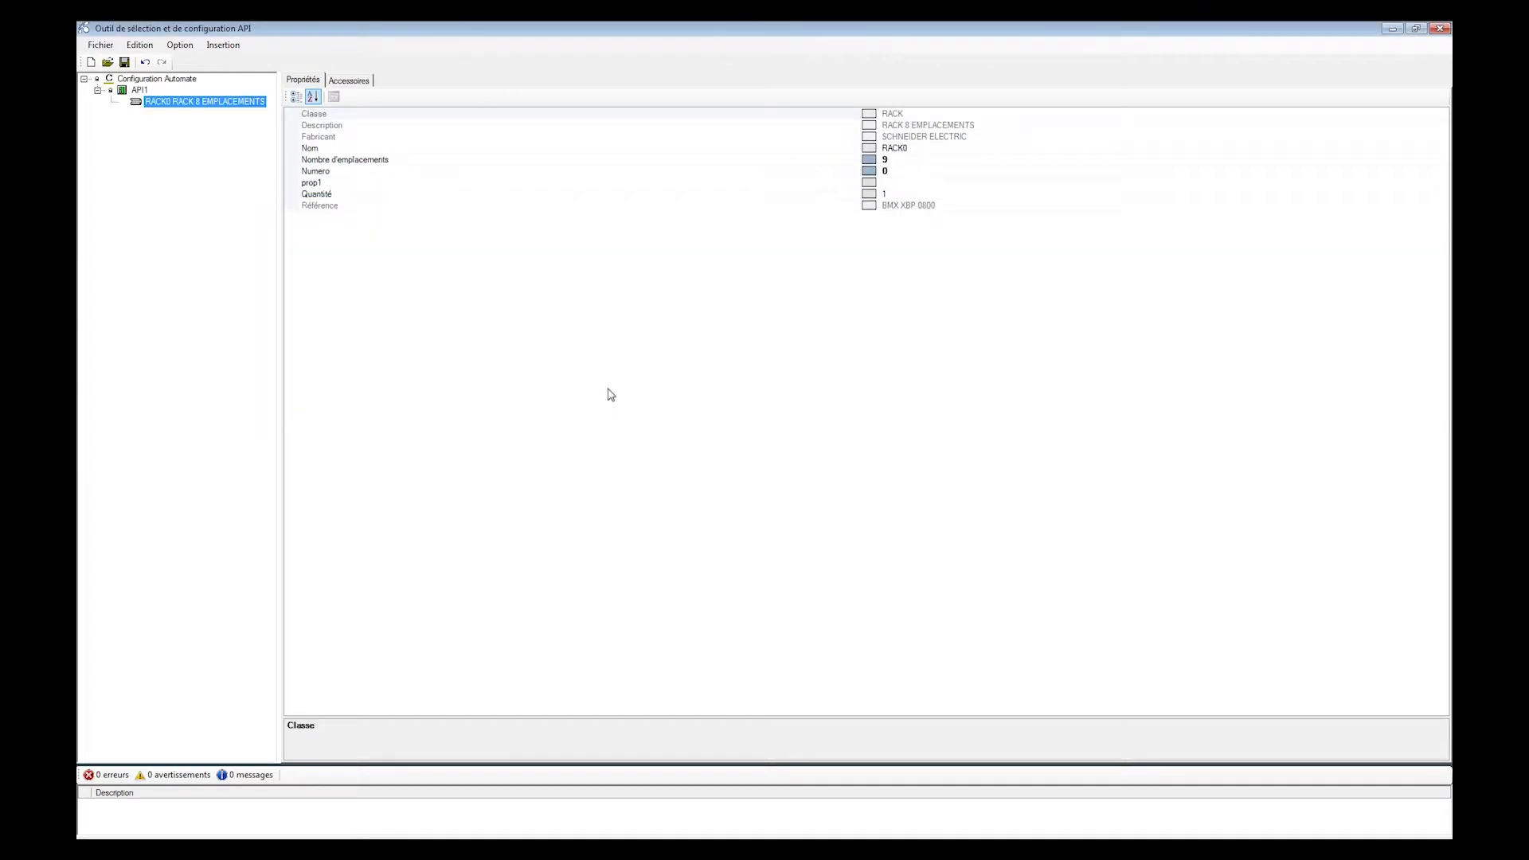
# Start adding a module to the BMX XBP 0800 rack, keeping its type as Autres.
pyautogui.rightClick(180, 107)
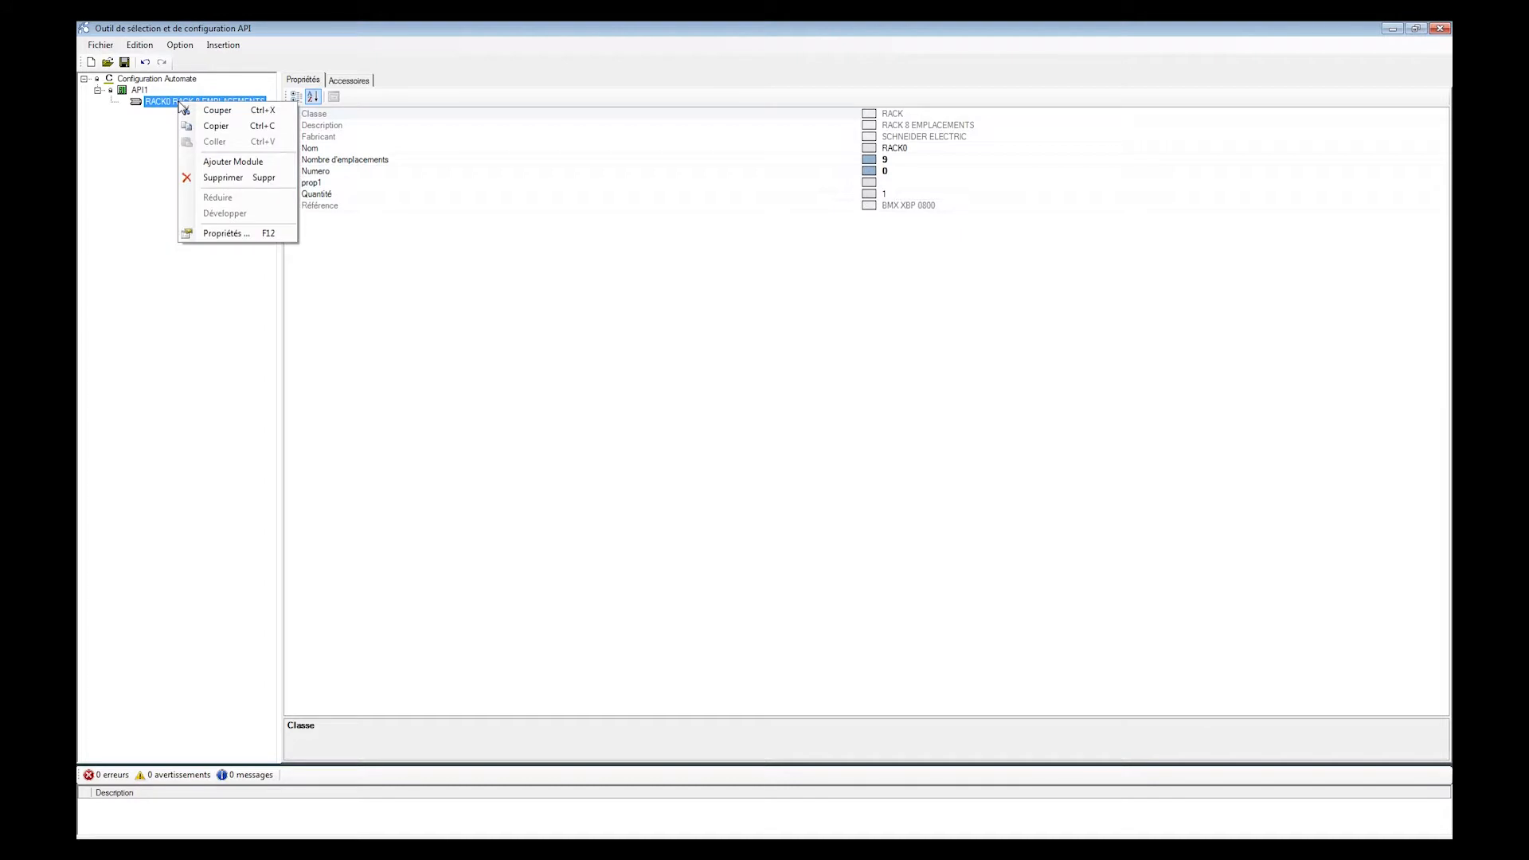
pyautogui.click(232, 161)
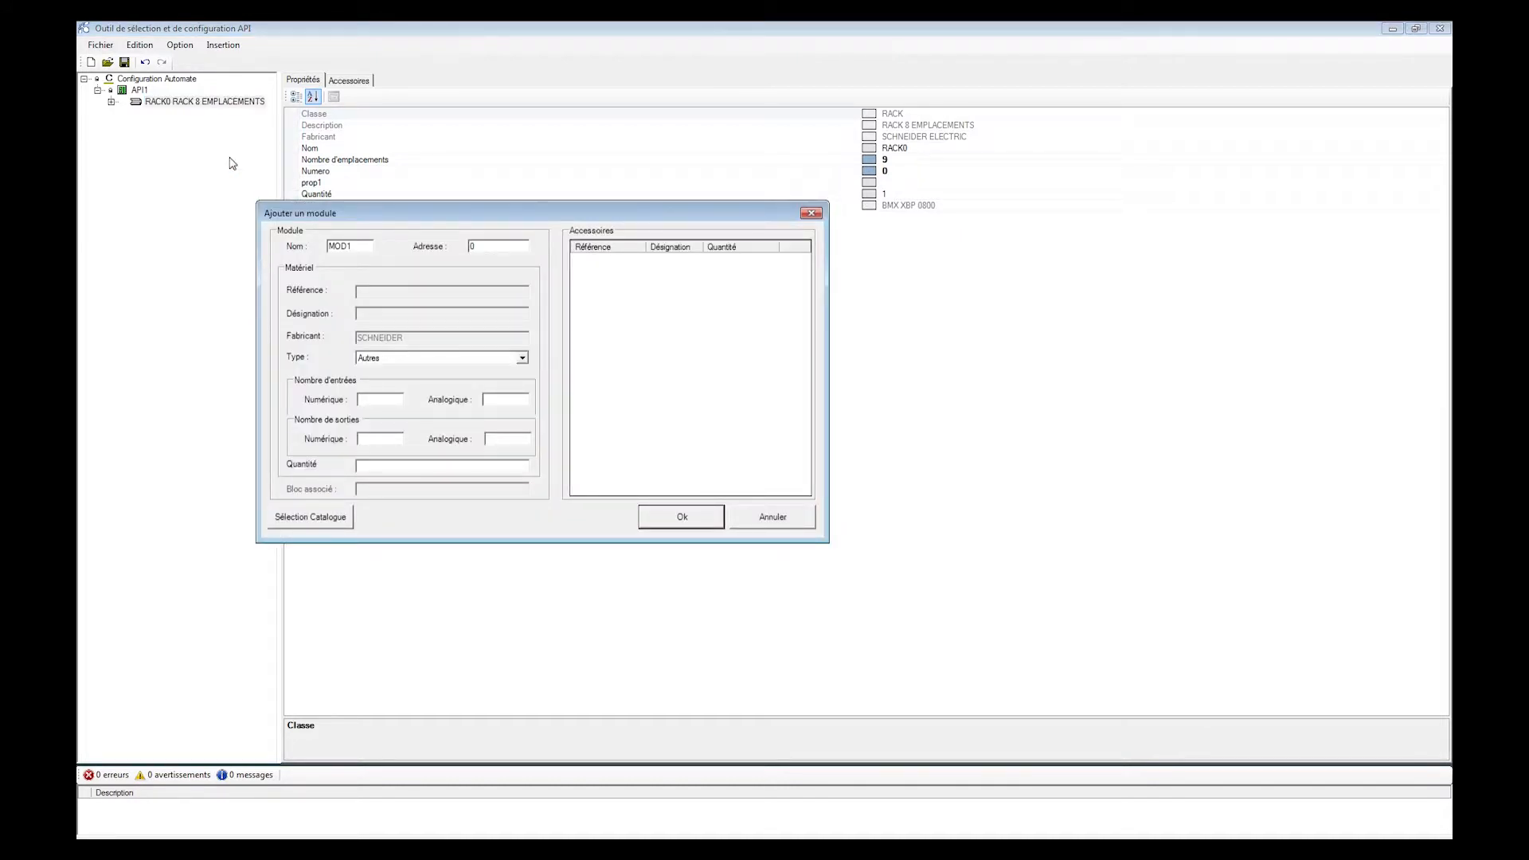
pyautogui.click(522, 358)
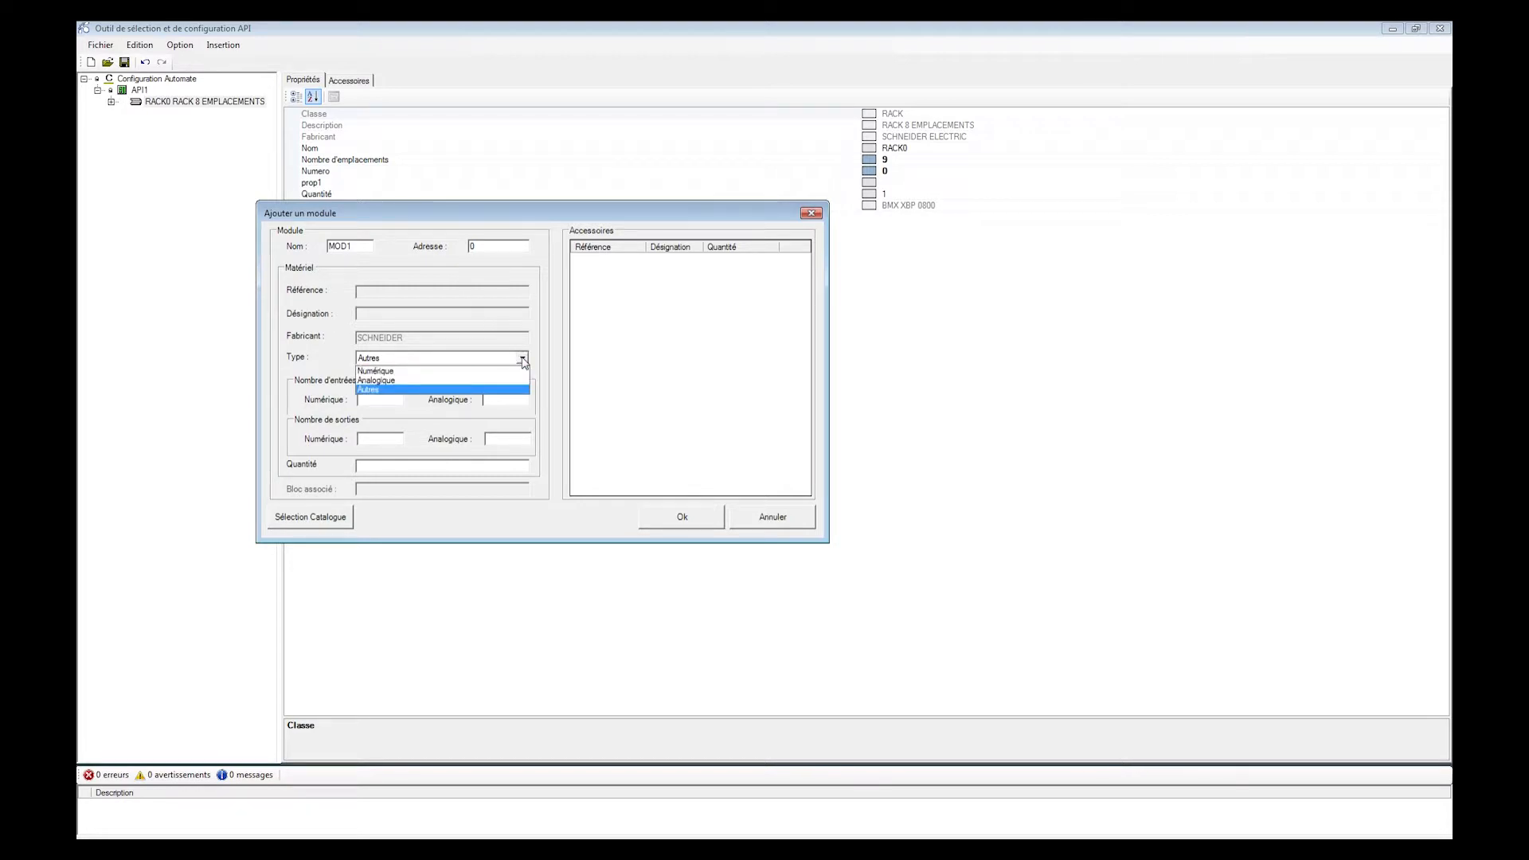
pyautogui.click(523, 359)
pyautogui.click(383, 359)
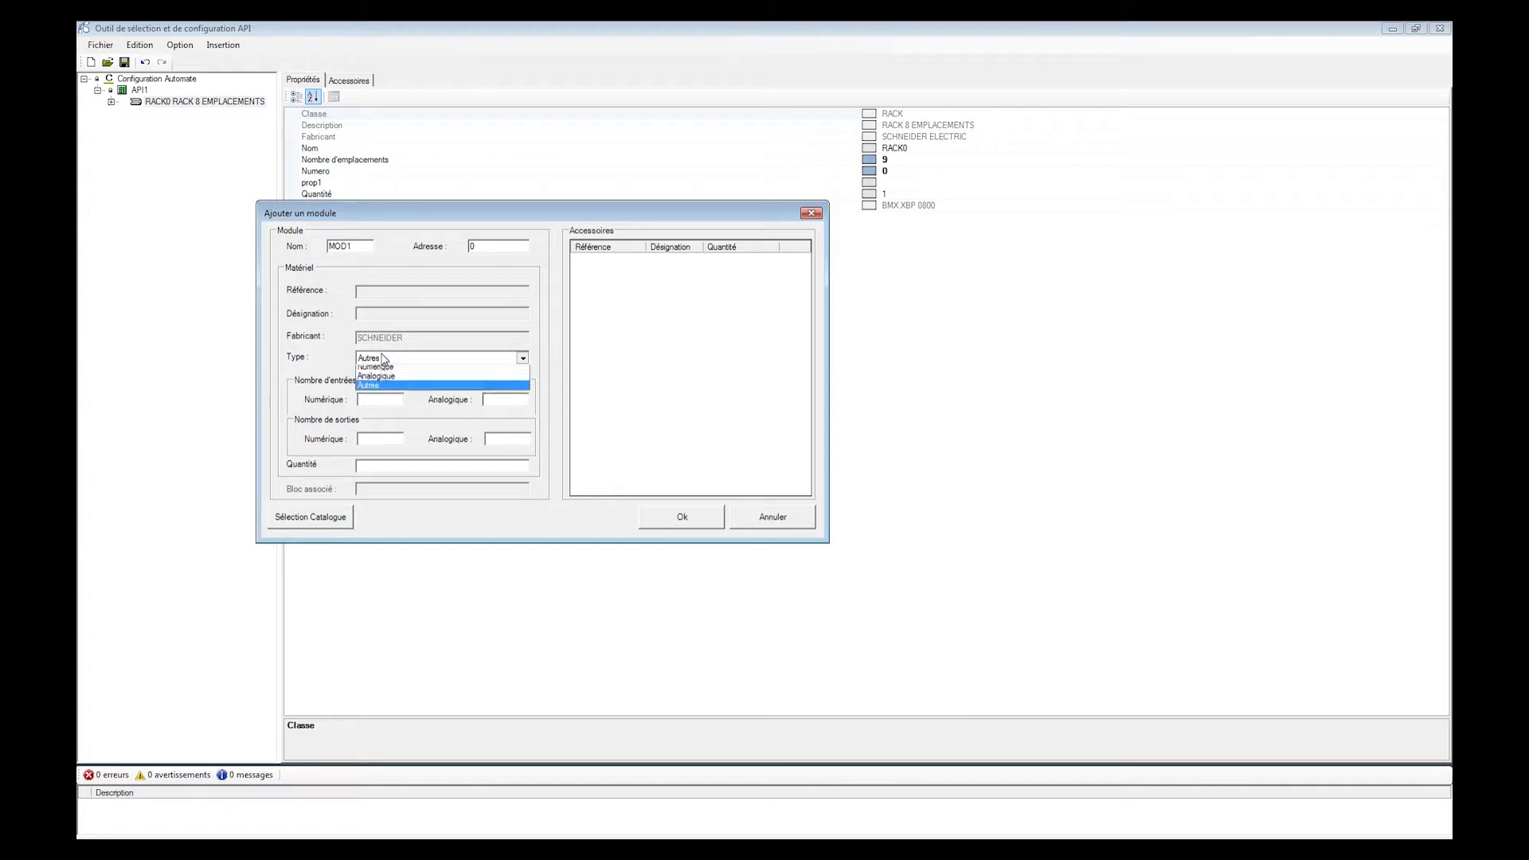
pyautogui.click(383, 359)
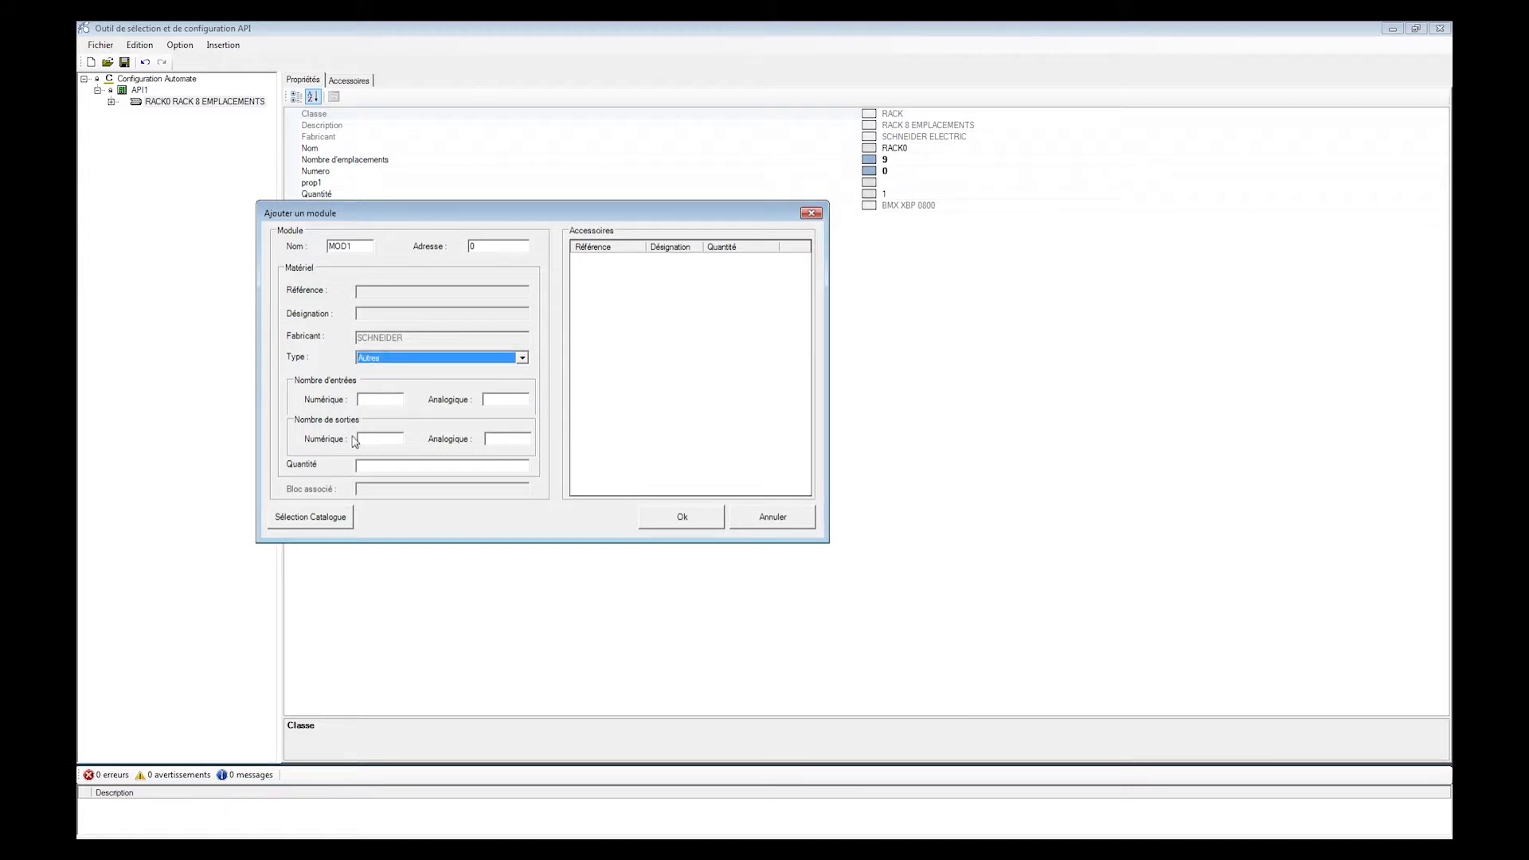
# Open the catalogue for the new module and filter the MODICON M340 references to MODULES DIVERS.
pyautogui.click(323, 525)
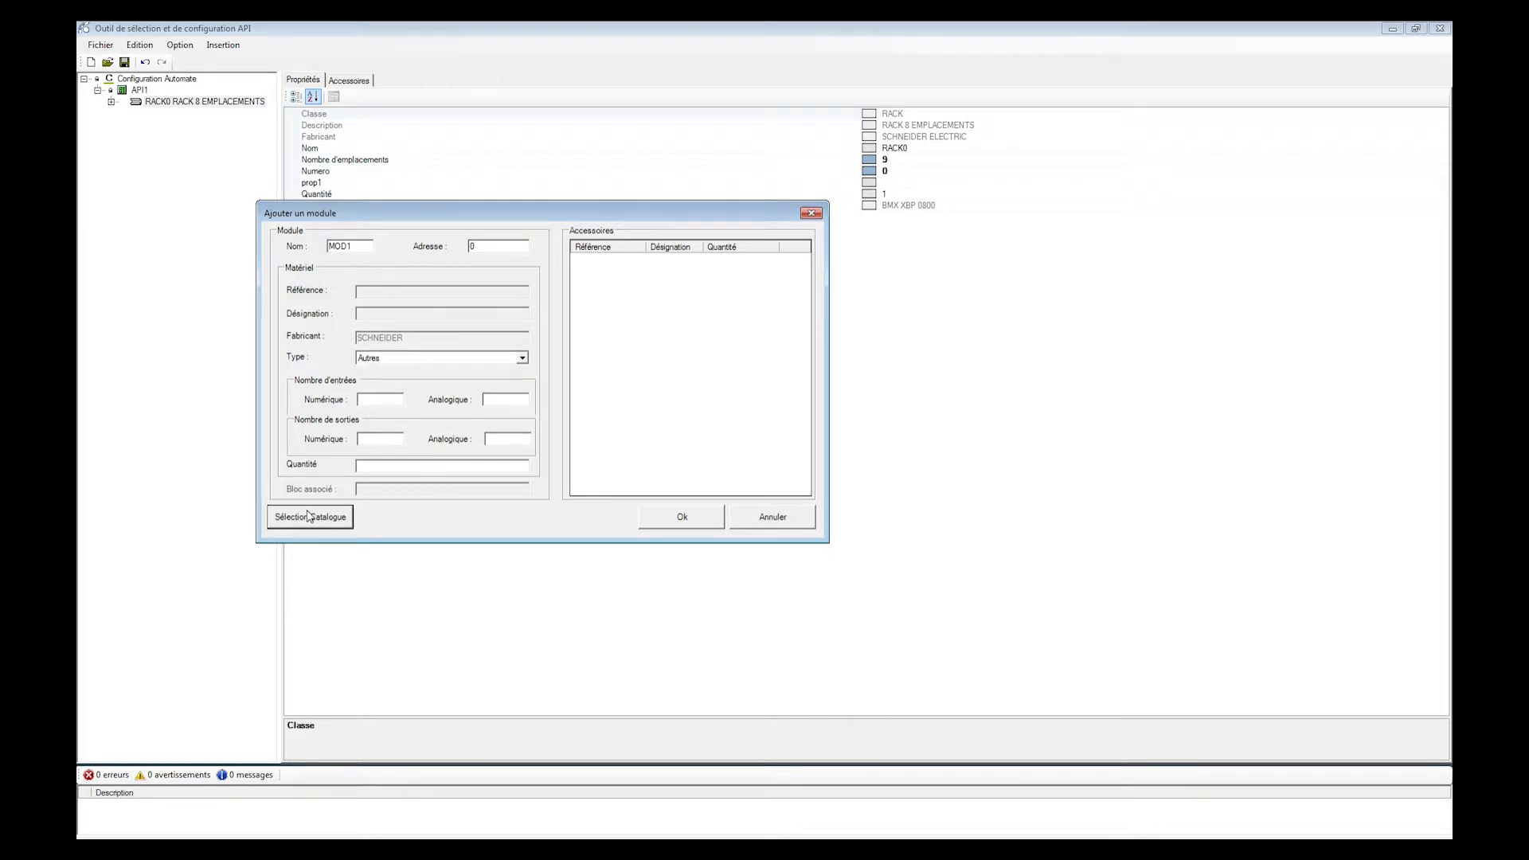
pyautogui.click(302, 519)
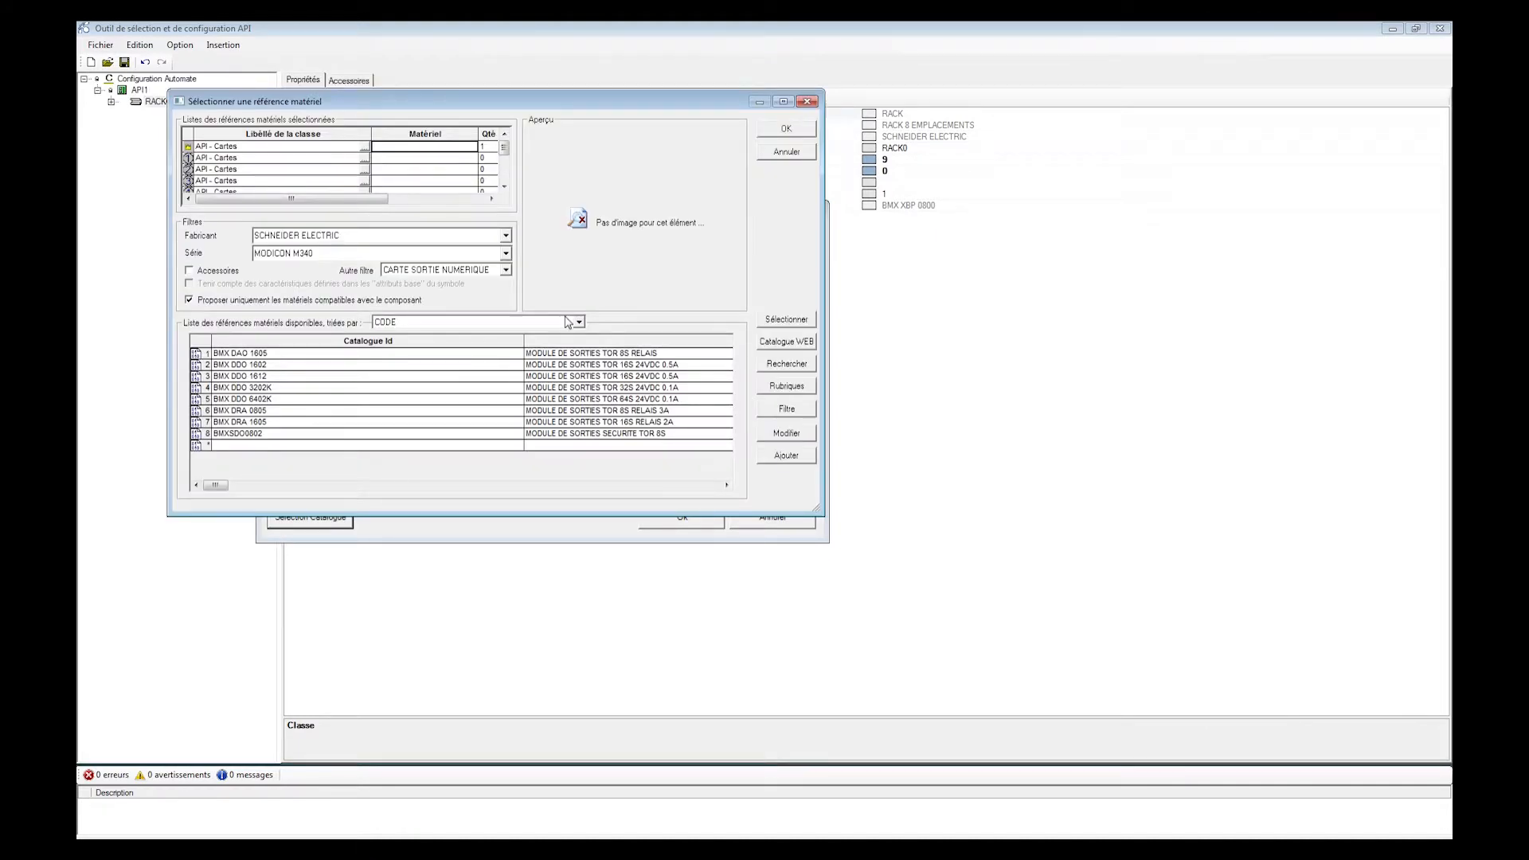
pyautogui.click(407, 273)
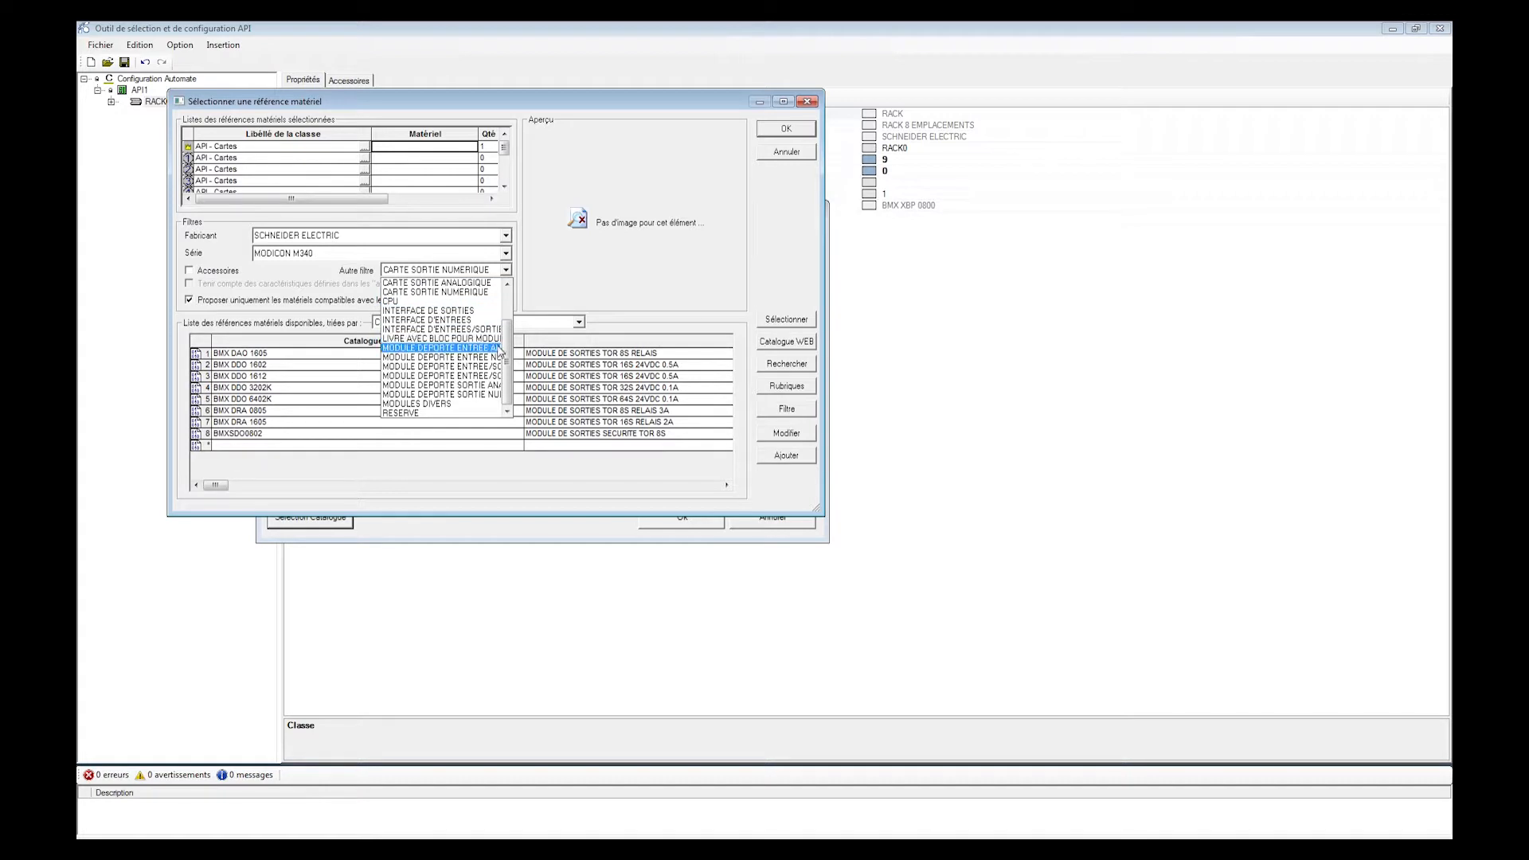
pyautogui.moveTo(506, 348)
pyautogui.mouseDown()
pyautogui.moveTo(506, 336)
pyautogui.moveTo(506, 372)
pyautogui.mouseUp()
pyautogui.click(458, 405)
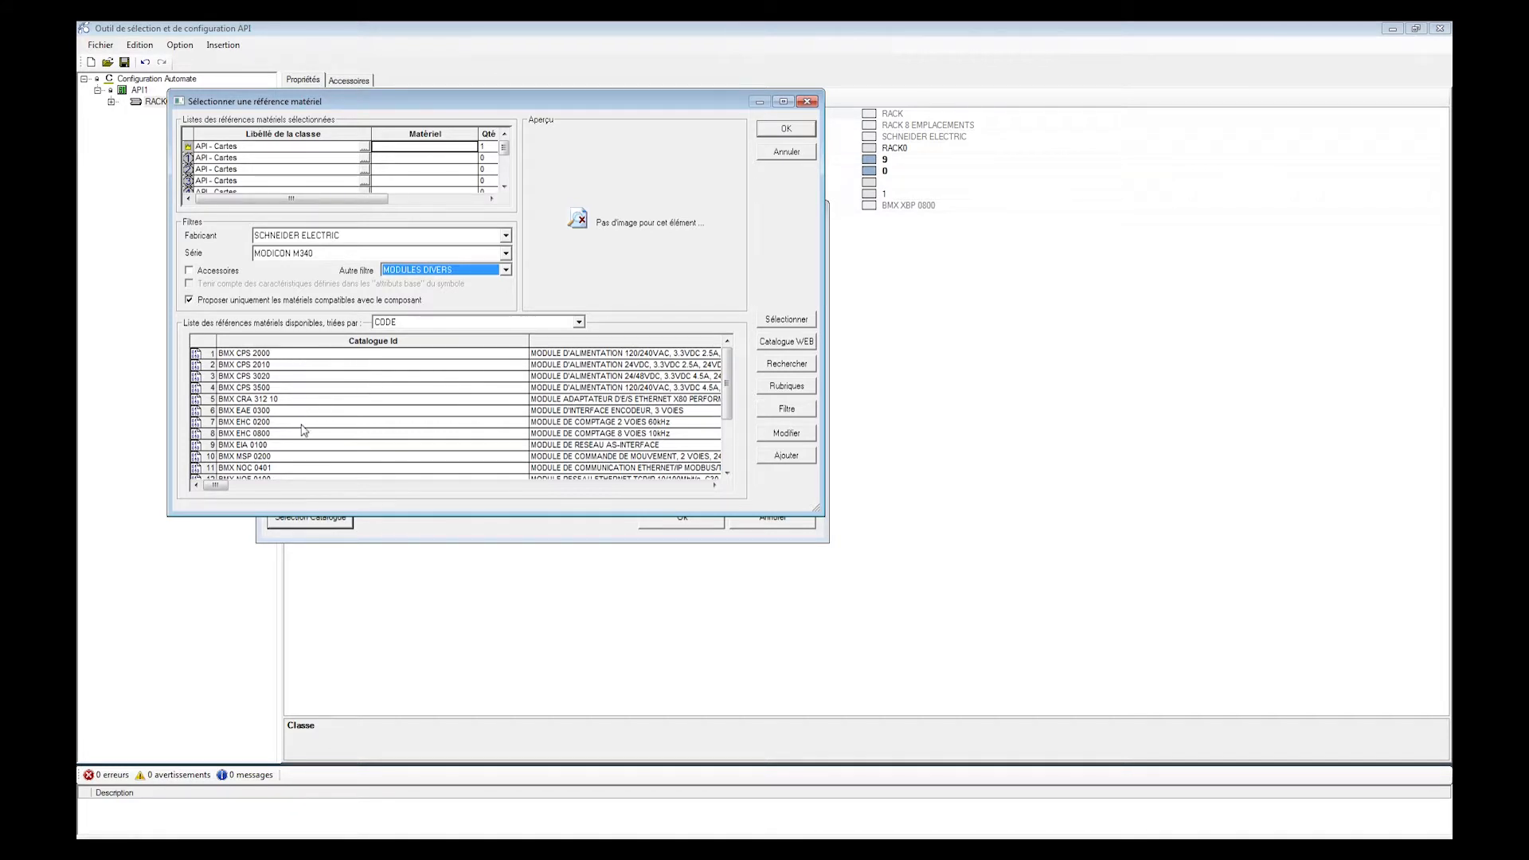
# Assign the power supply reference BMX CPS 2000 to the module and add it to the rack.
pyautogui.click(714, 485)
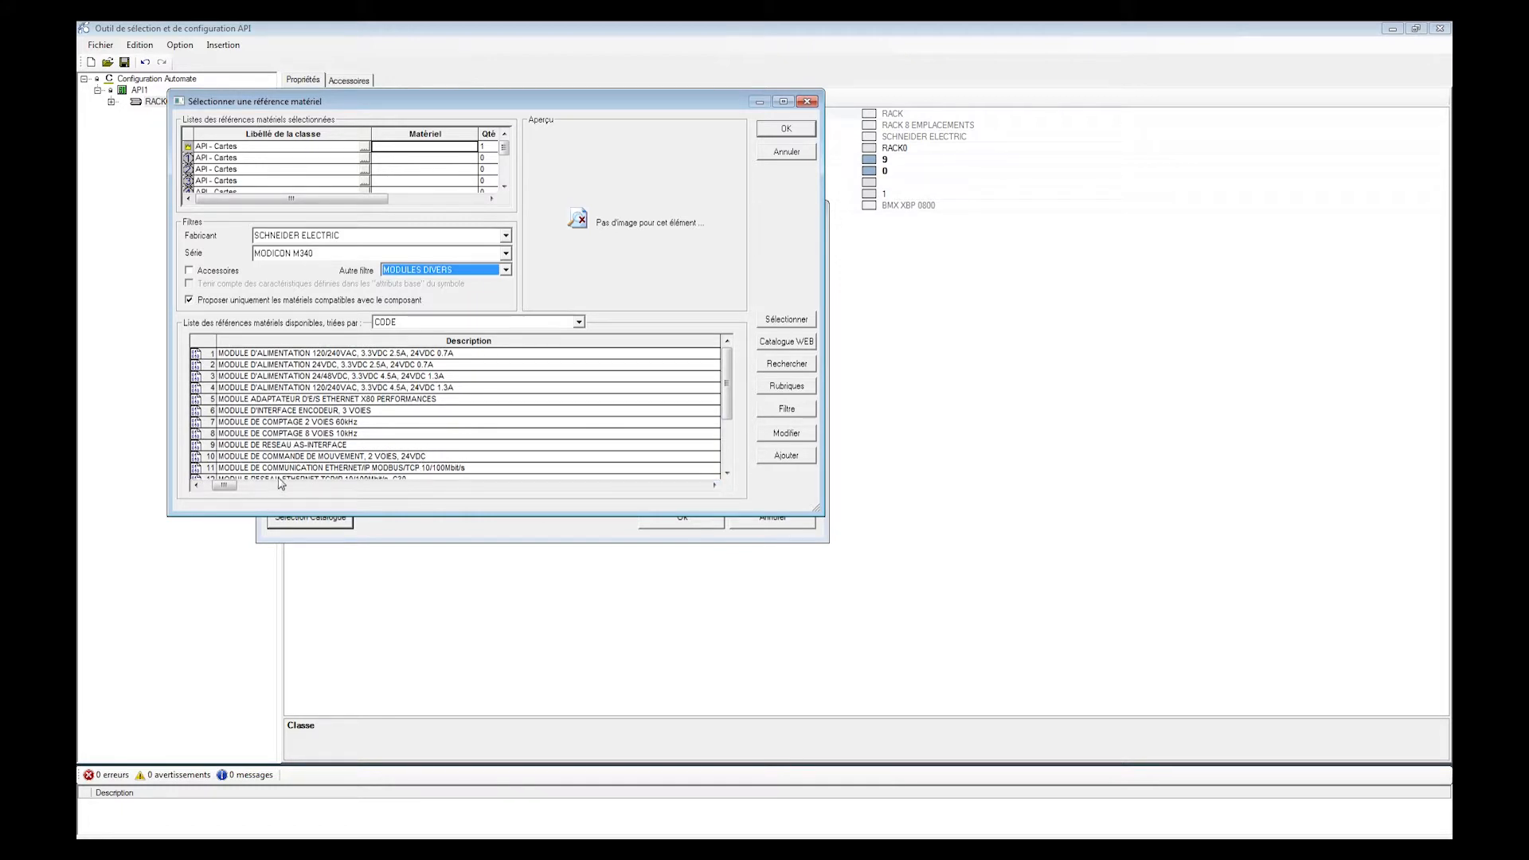
pyautogui.click(209, 485)
pyautogui.click(264, 357)
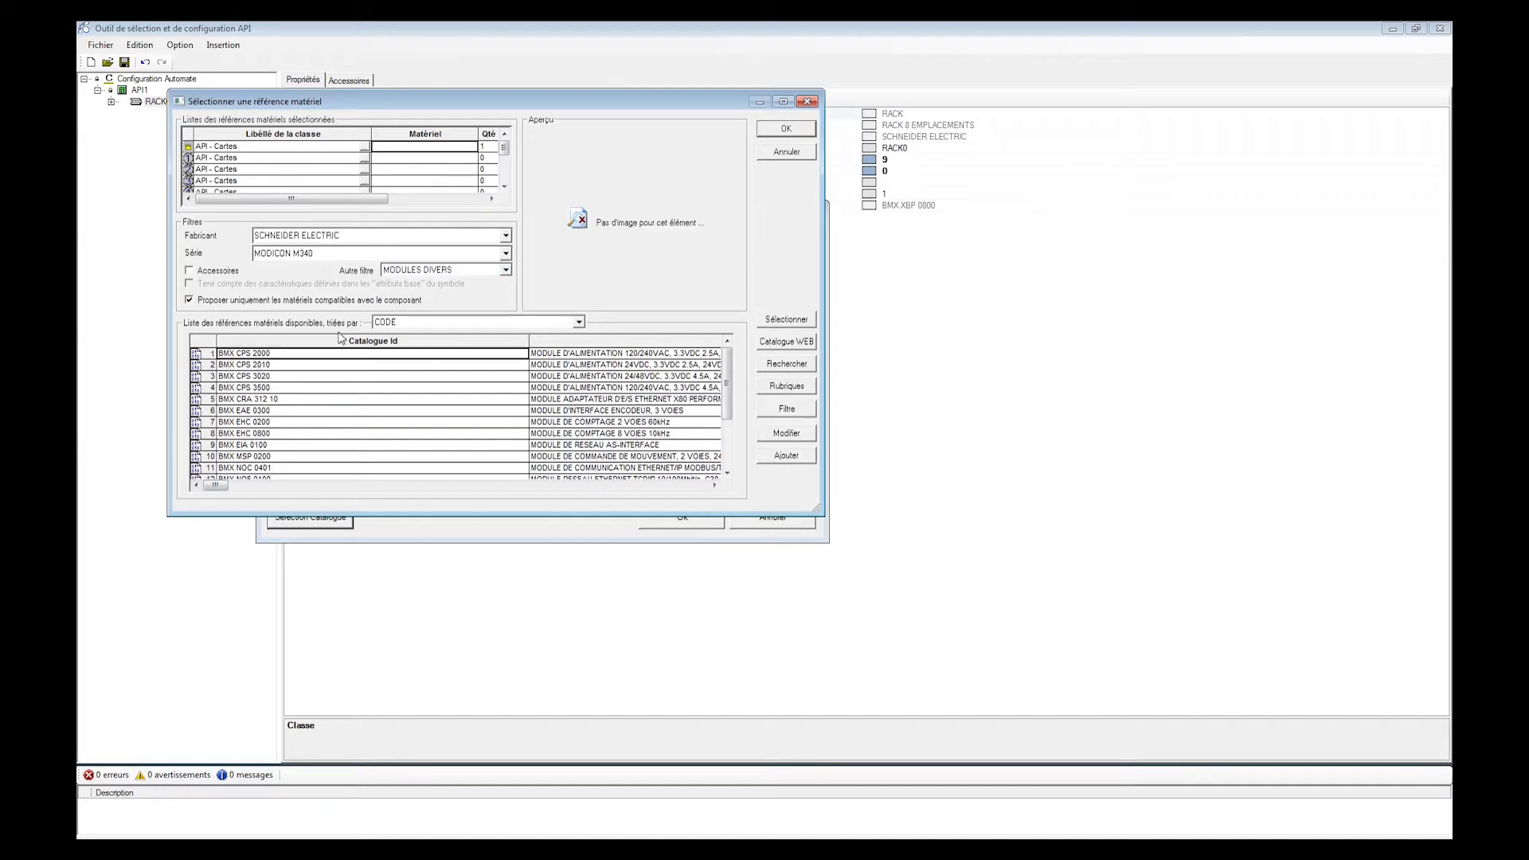
pyautogui.click(772, 320)
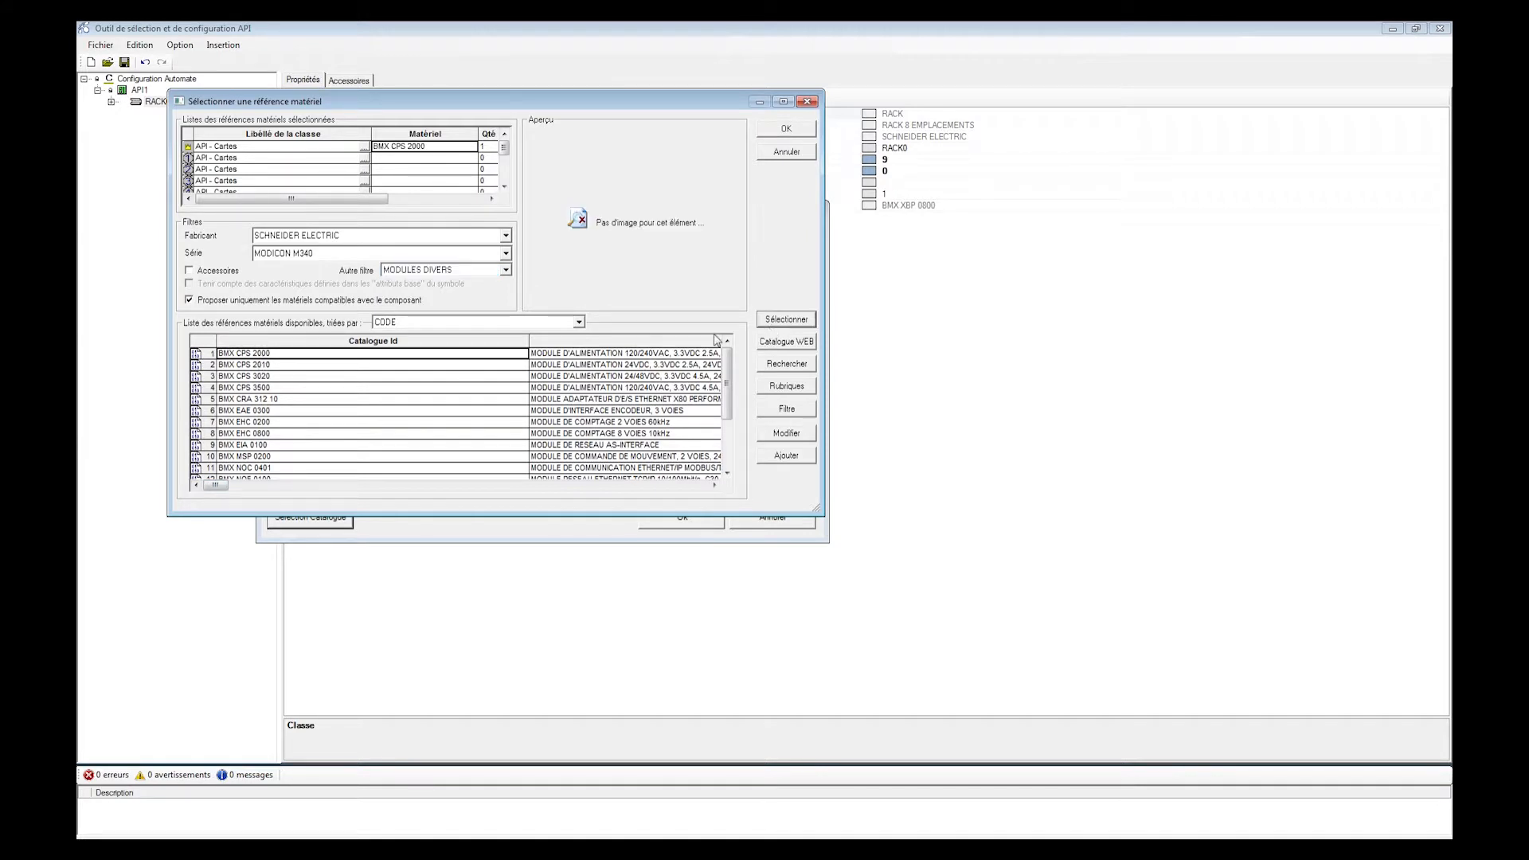
pyautogui.click(777, 130)
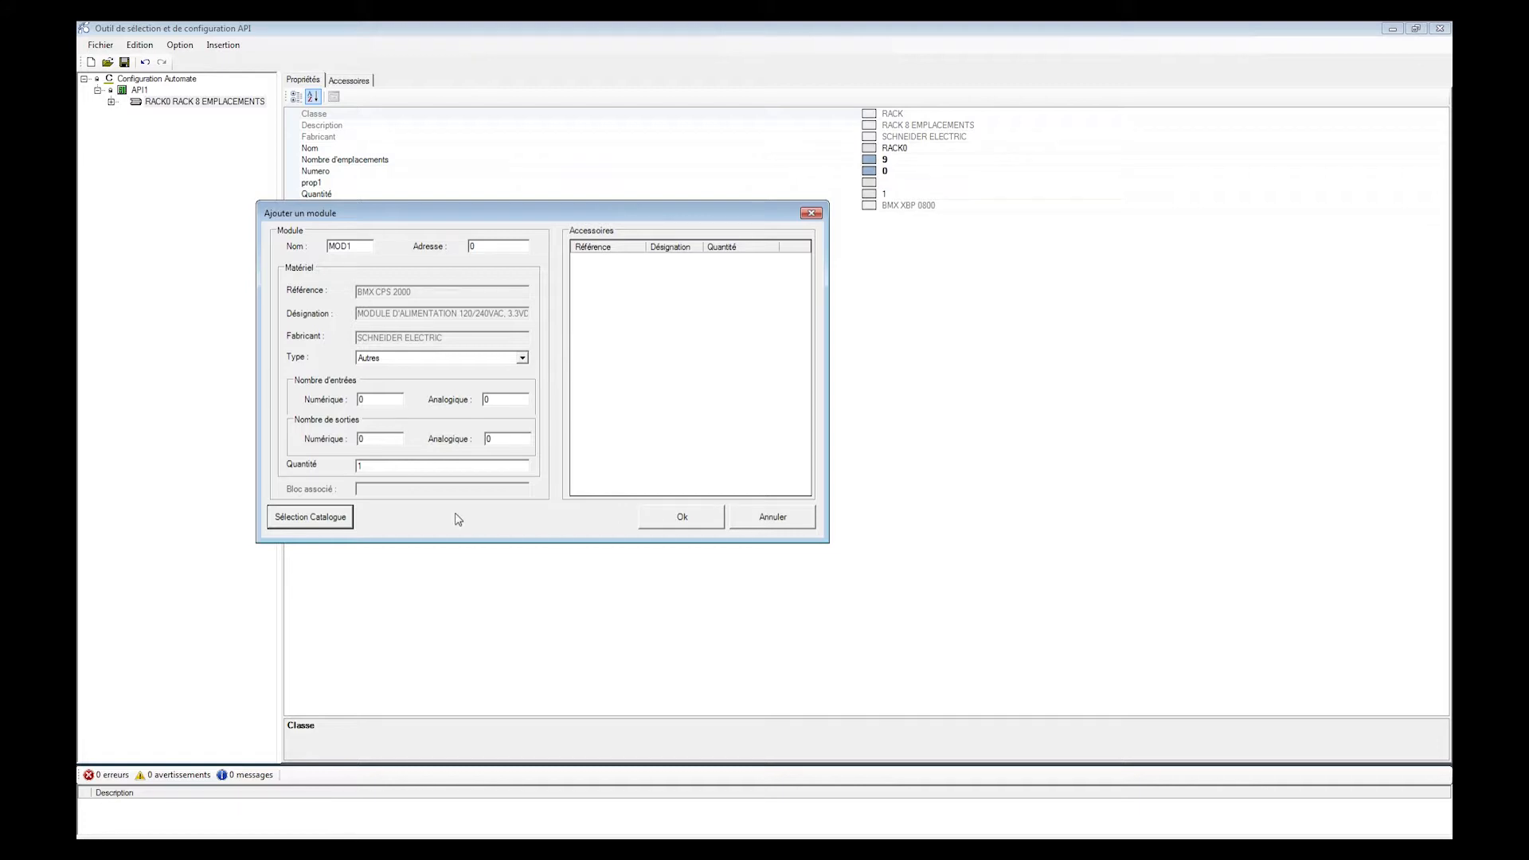
pyautogui.click(676, 517)
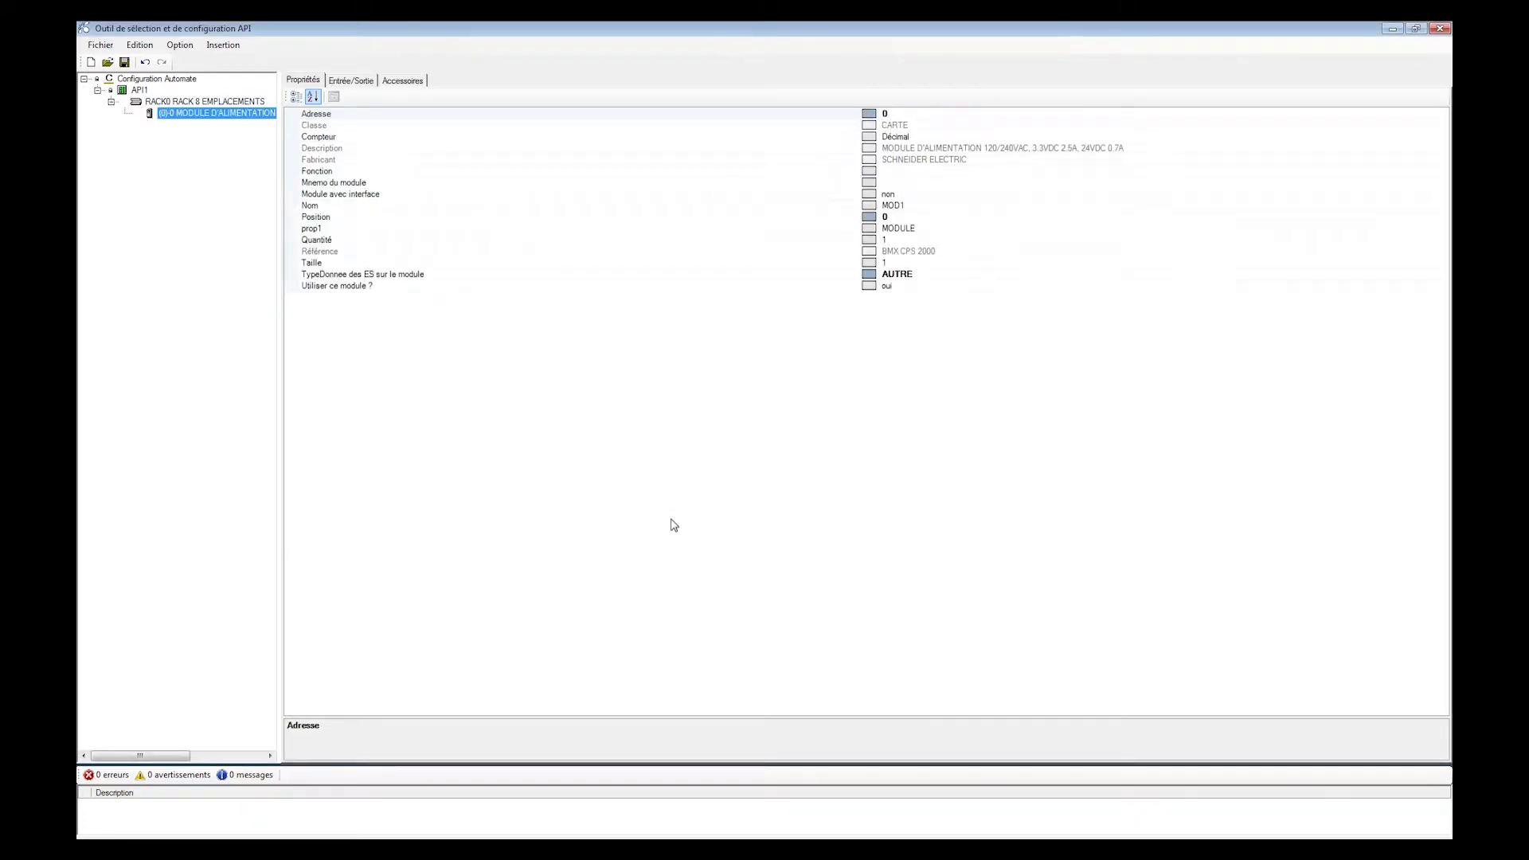
# Start adding a second module to the 8-slot rack and filter its MODICON M340 catalogue references to CPU.
pyautogui.rightClick(183, 103)
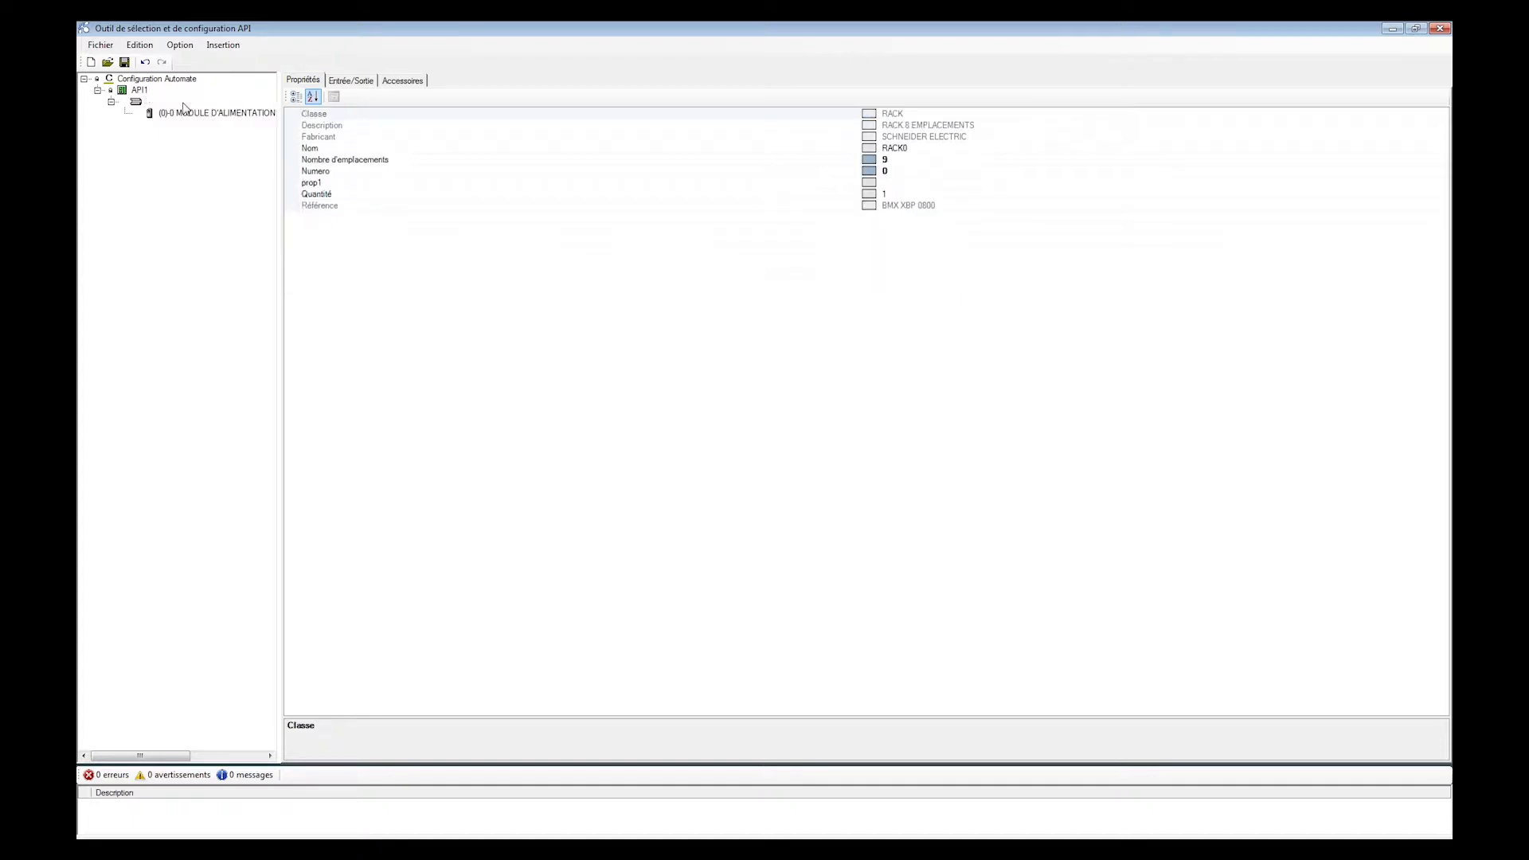
pyautogui.click(234, 164)
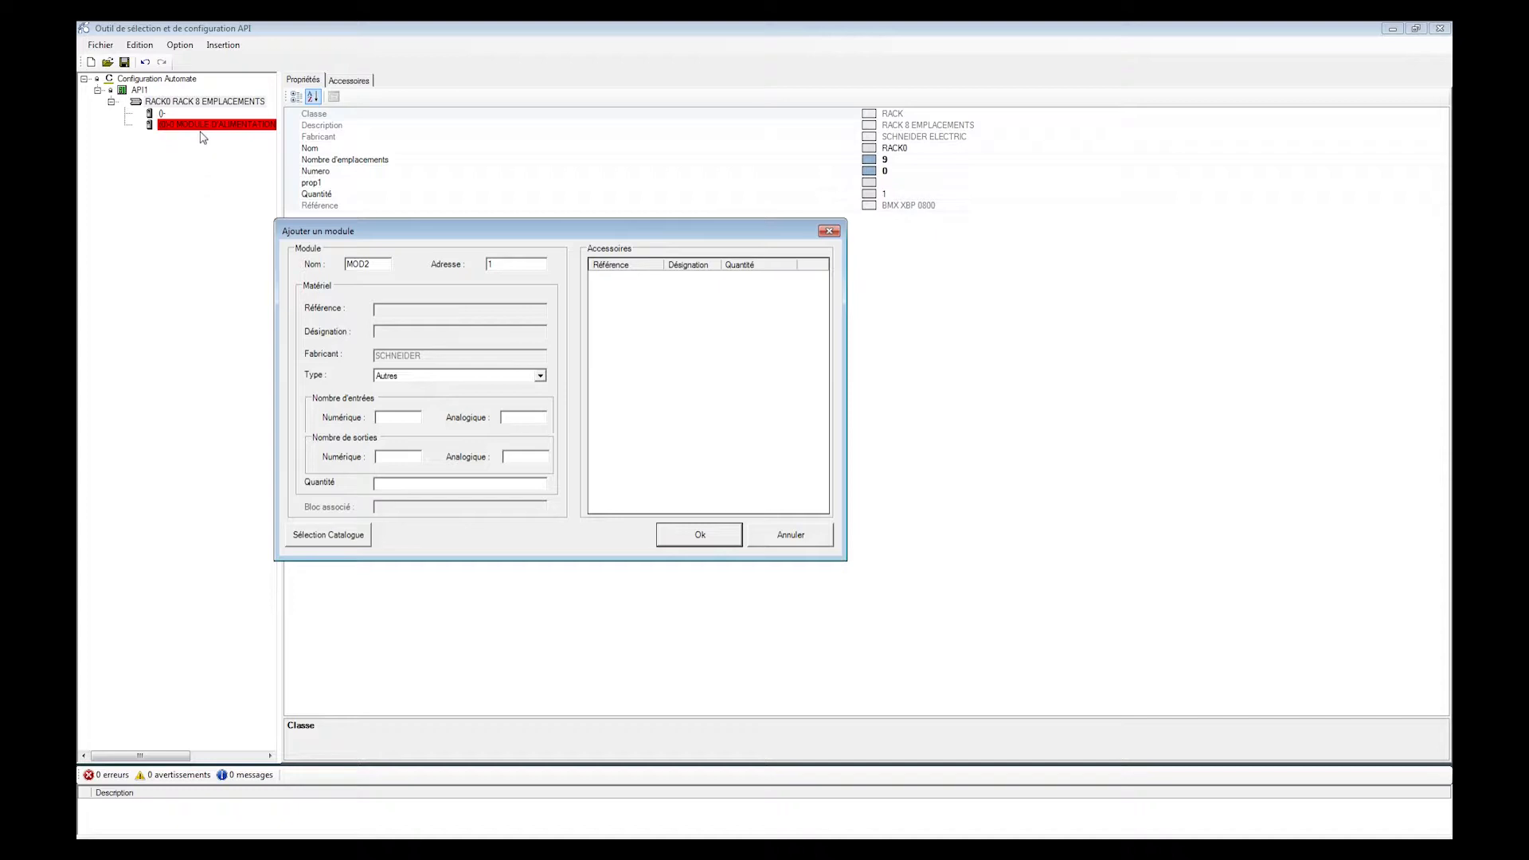
pyautogui.click(333, 539)
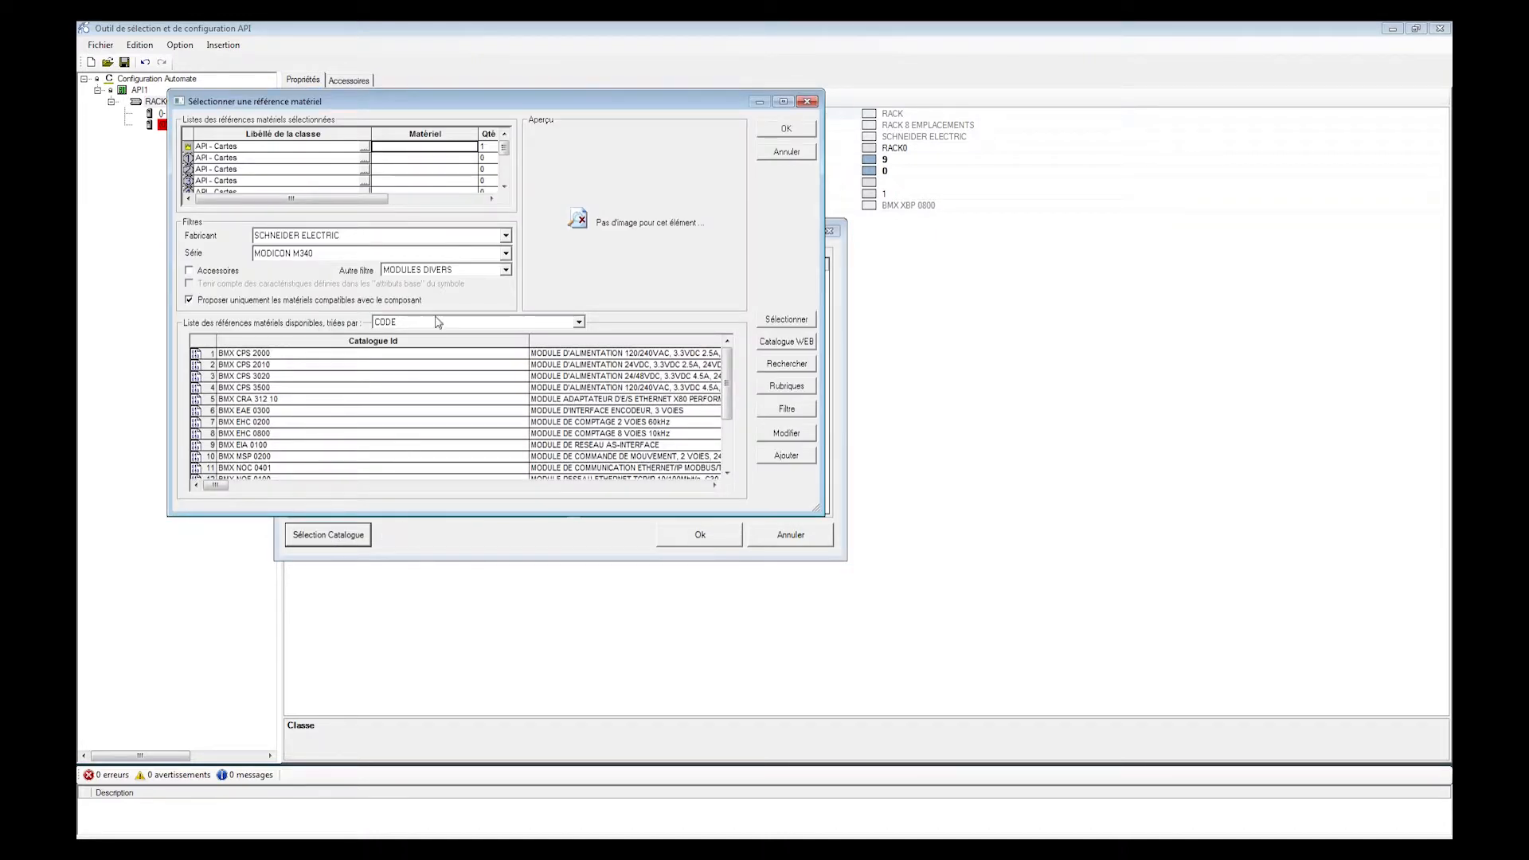
pyautogui.click(478, 256)
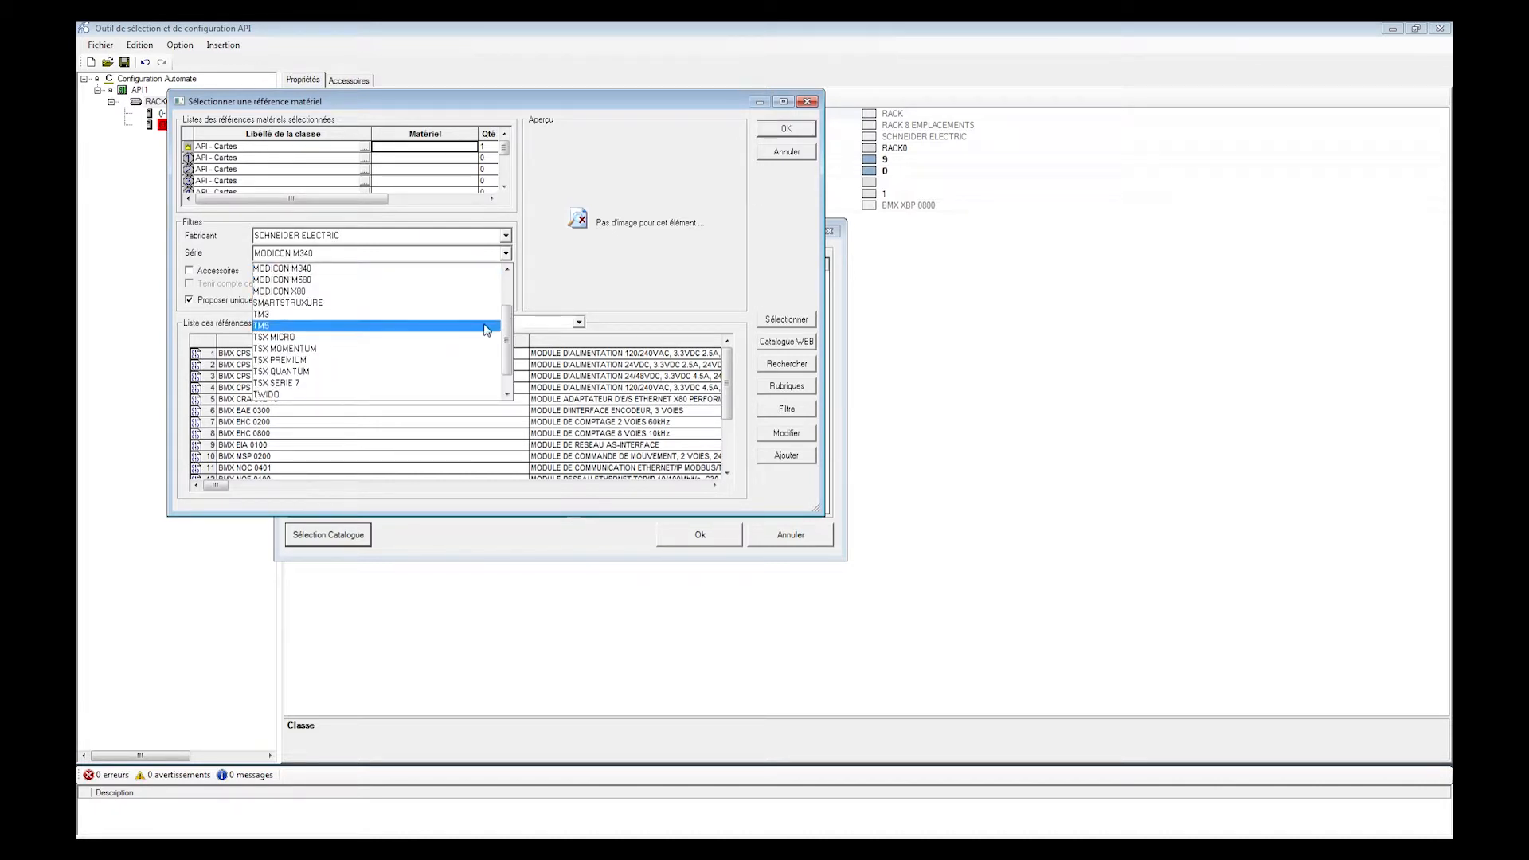
pyautogui.click(607, 259)
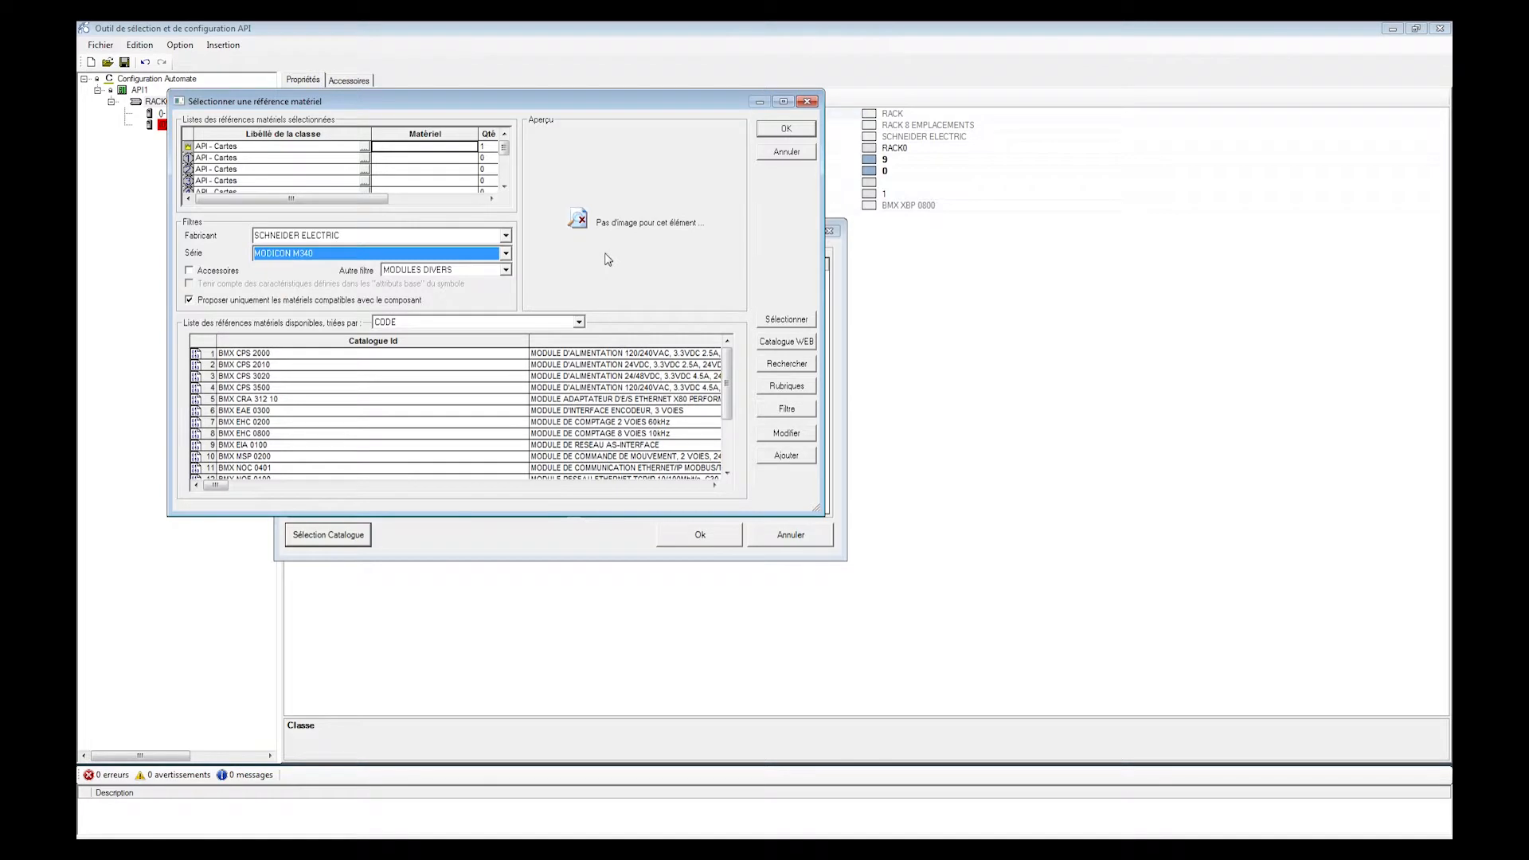
pyautogui.click(475, 270)
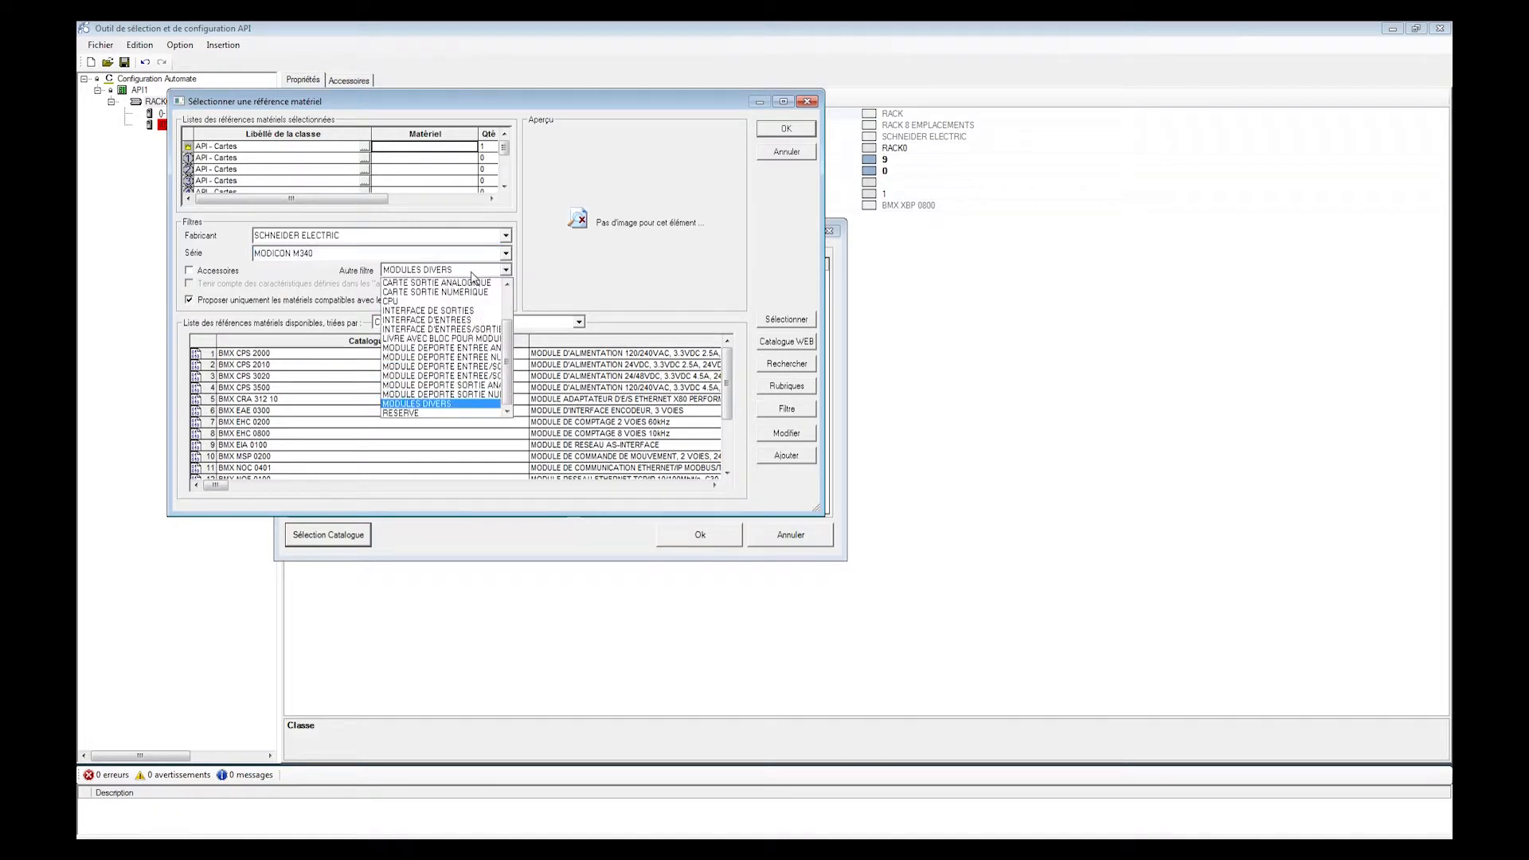
pyautogui.click(425, 302)
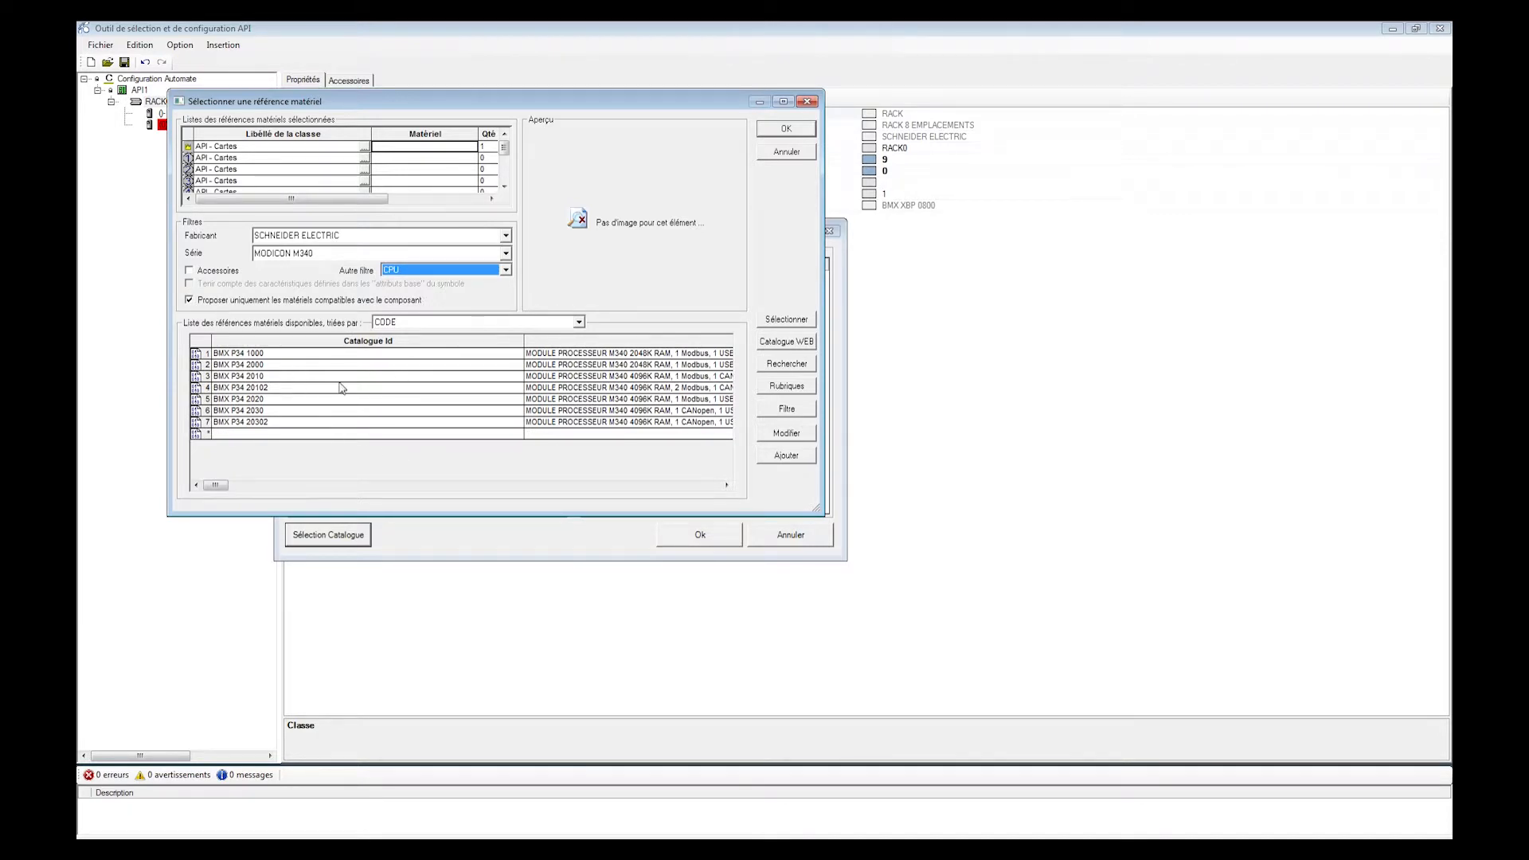
# Review the processor descriptions and select the reference BMX P34 2010 for the module.
pyautogui.click(726, 485)
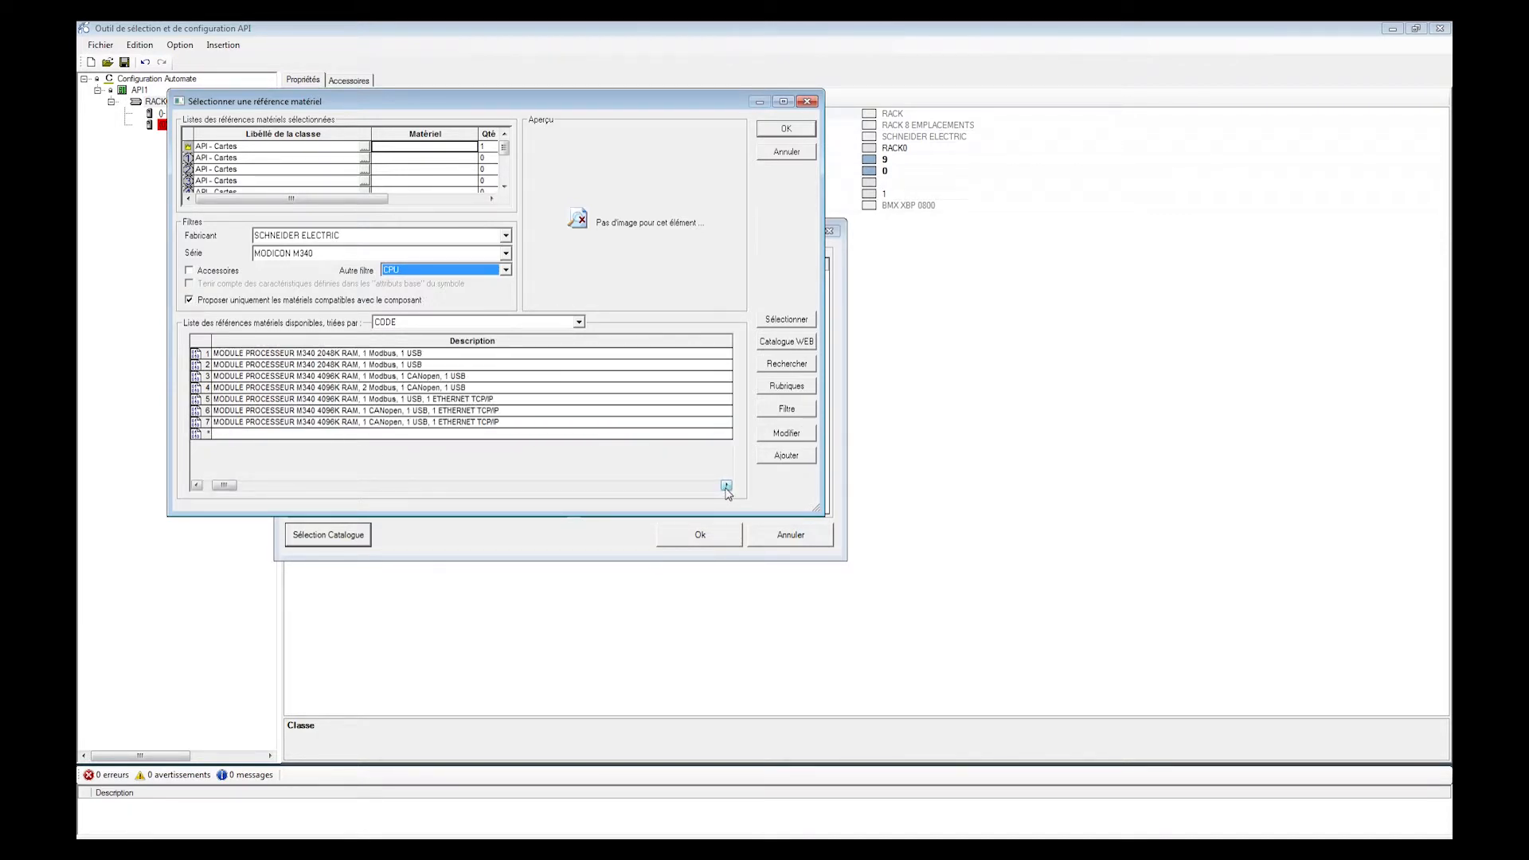
pyautogui.moveTo(225, 488); pyautogui.dragTo(205, 487)
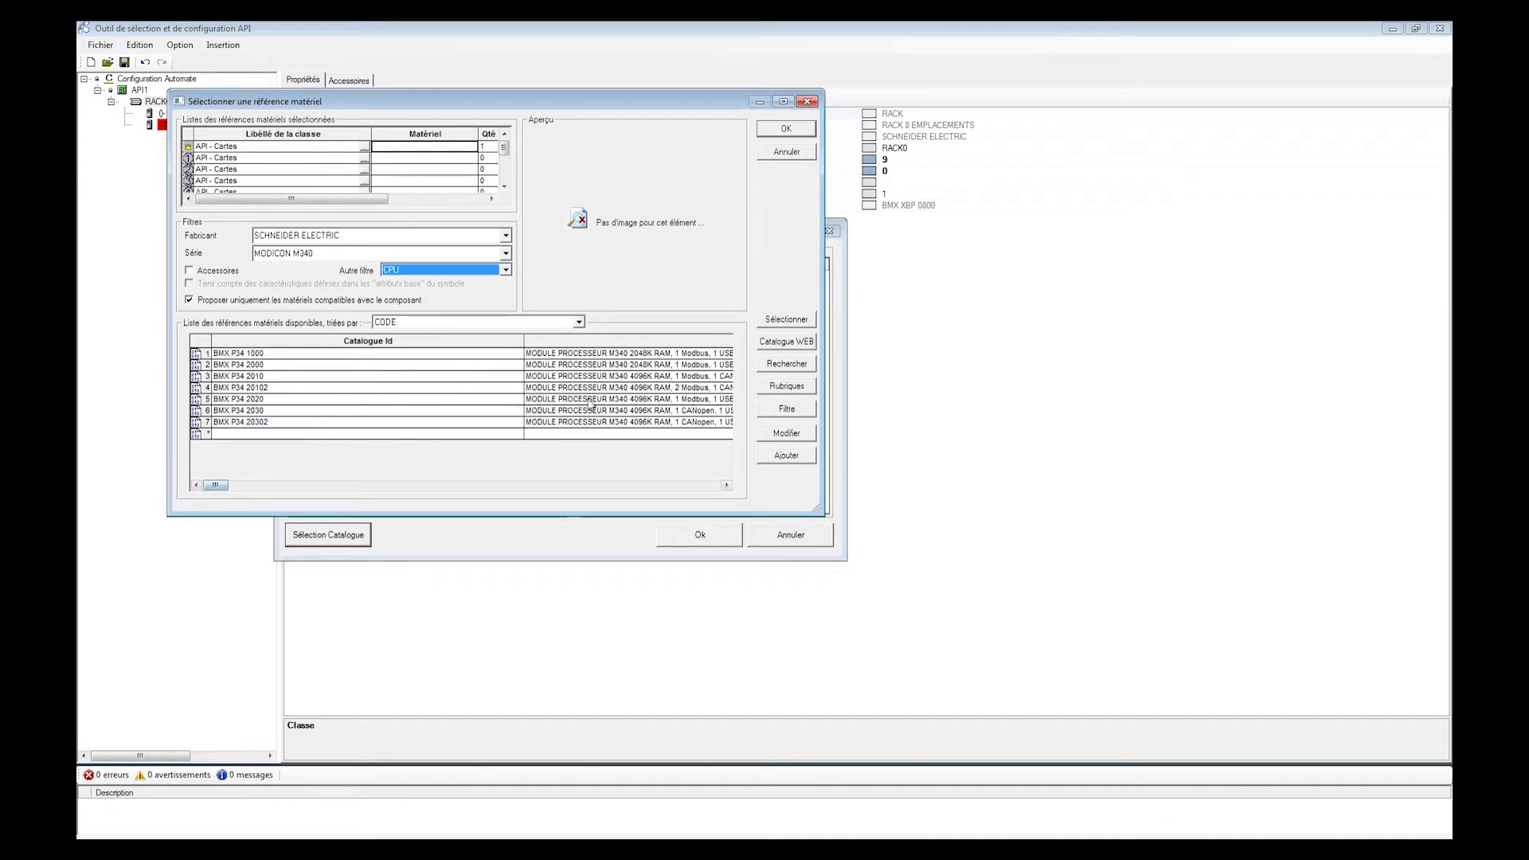
pyautogui.doubleClick(259, 378)
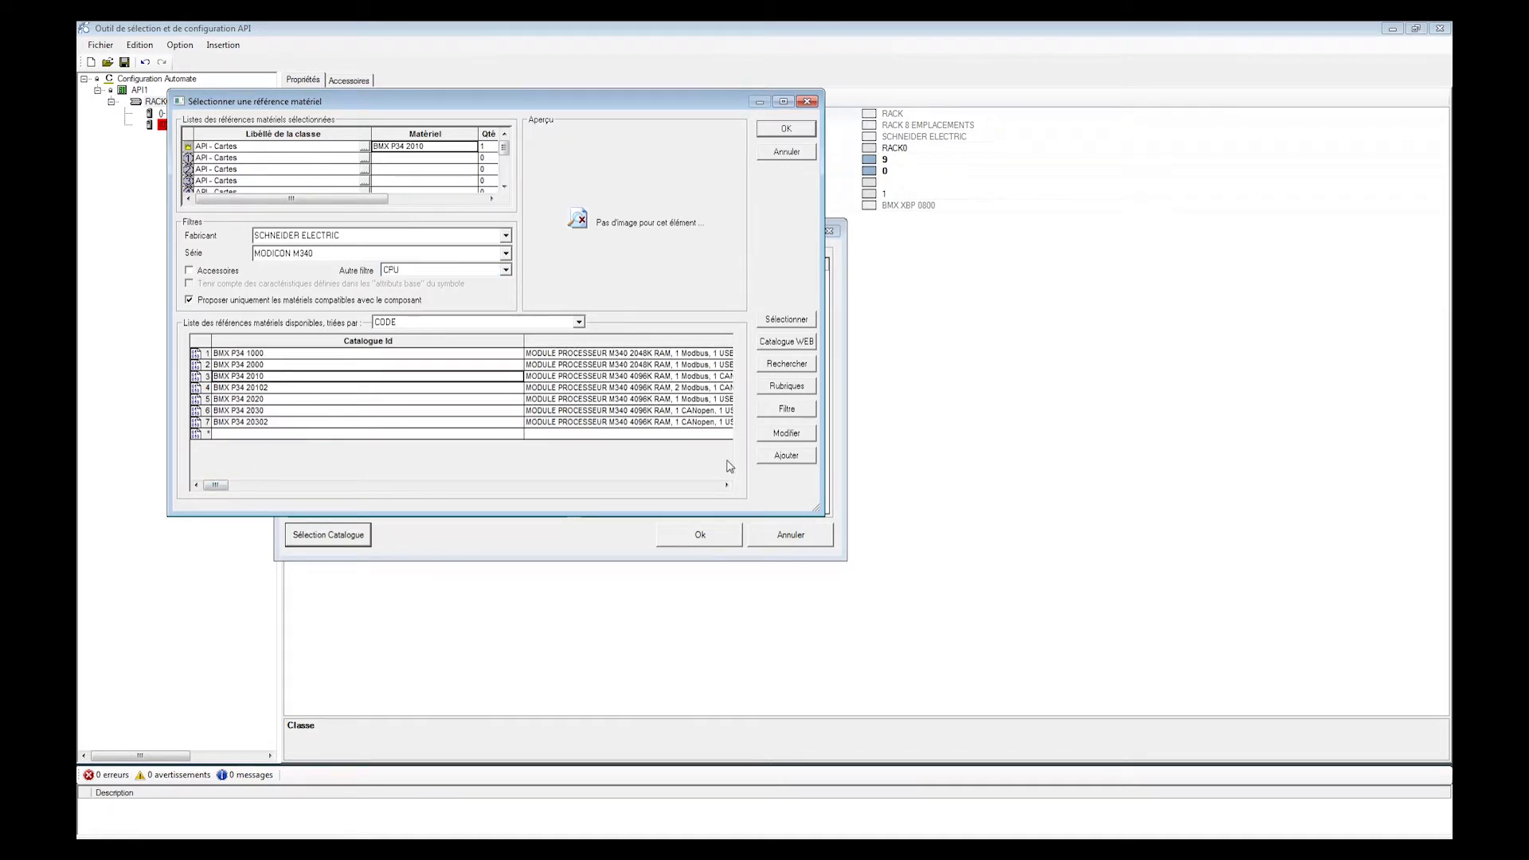
# Assign the Ethernet processor reference BMX P34 2020 to the module and add it to the rack at address 1.
pyautogui.click(726, 485)
pyautogui.click(443, 399)
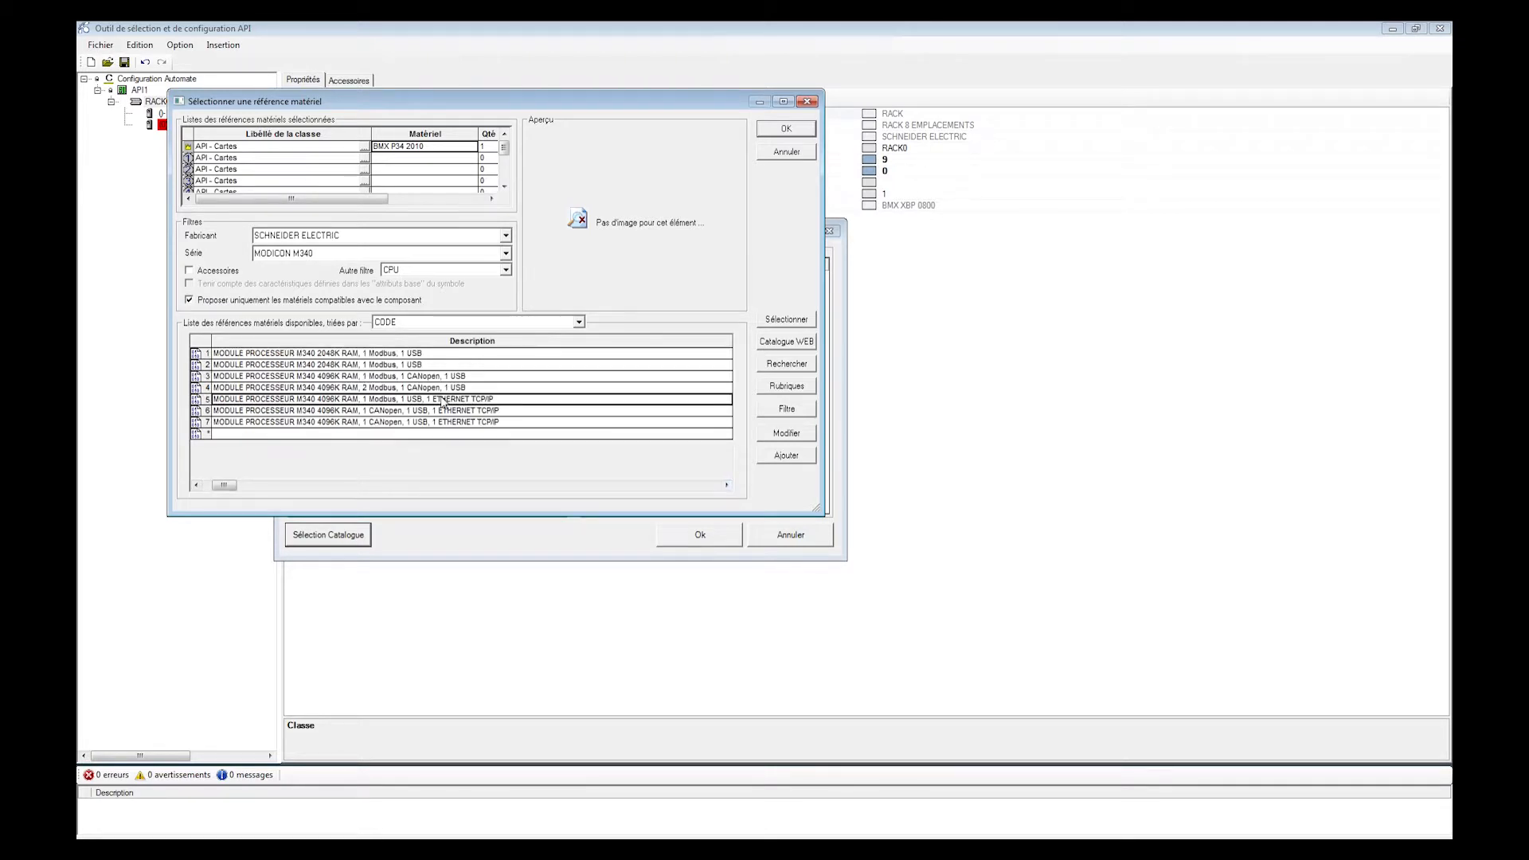
pyautogui.moveTo(219, 489); pyautogui.dragTo(211, 489)
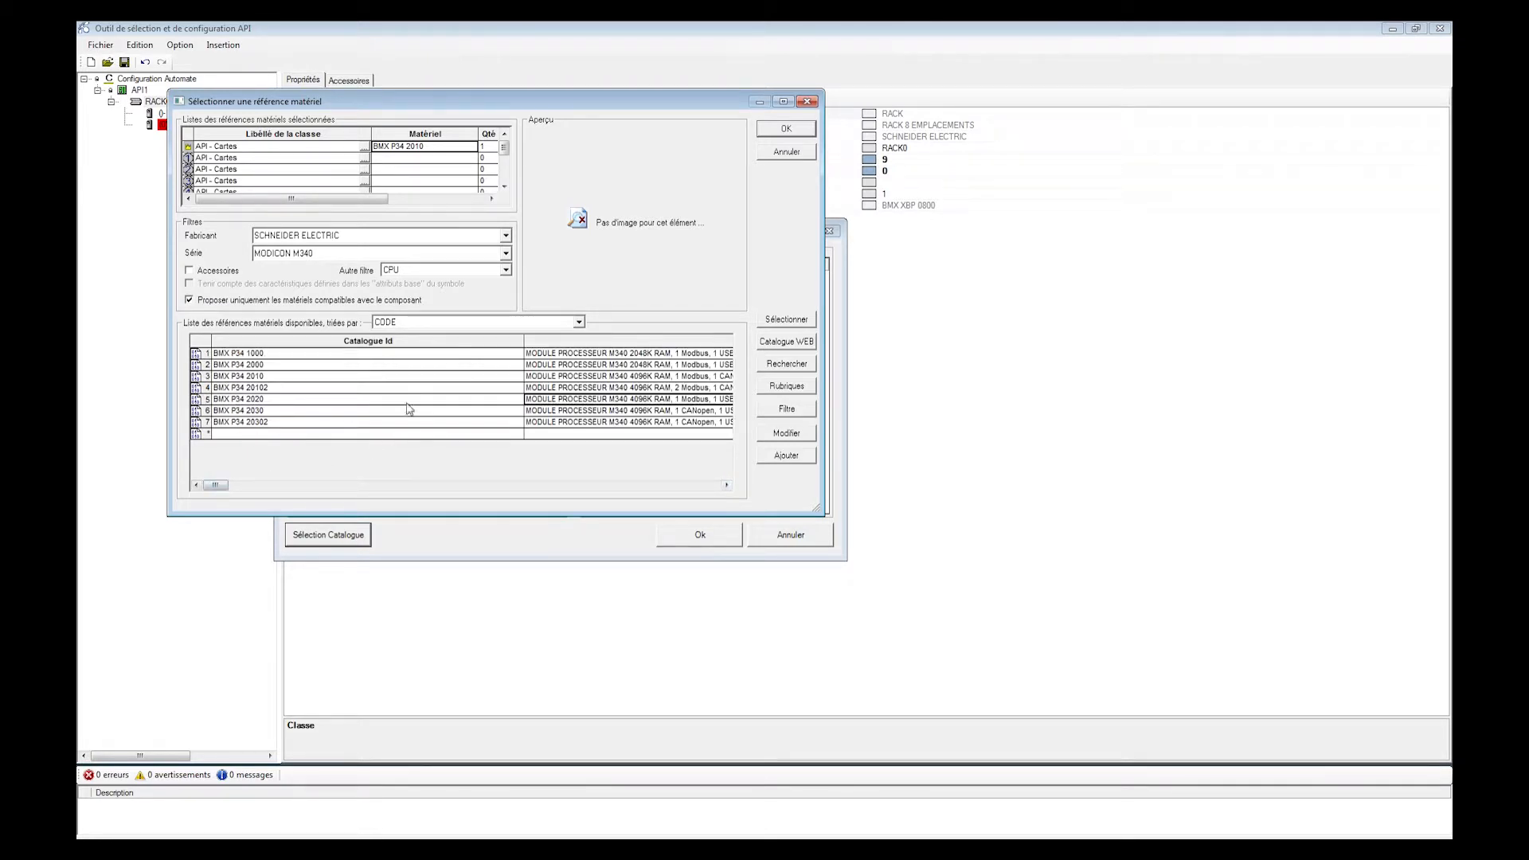
pyautogui.click(269, 400)
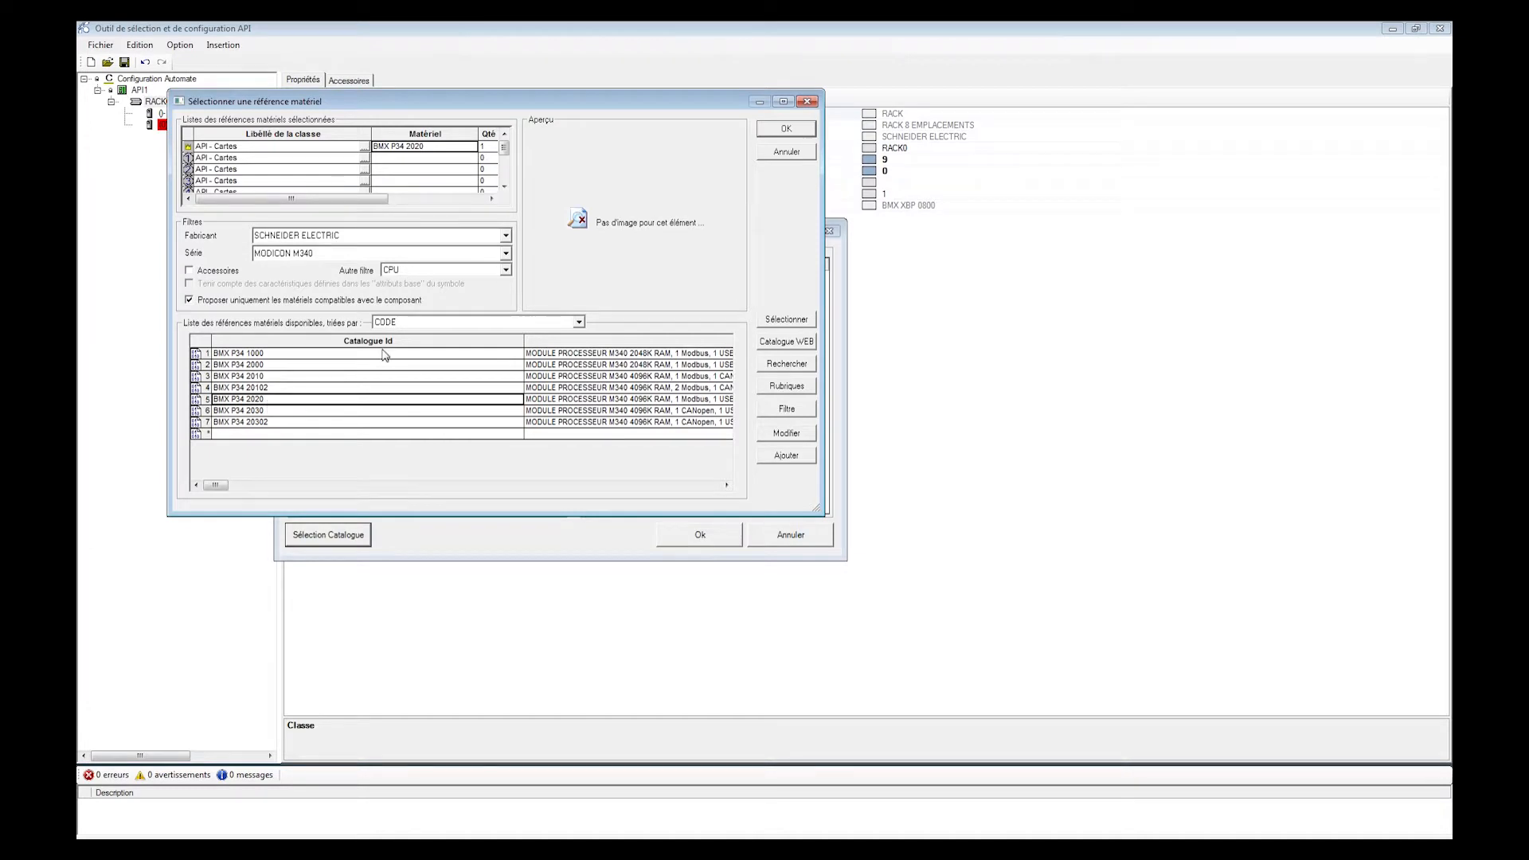
pyautogui.click(765, 134)
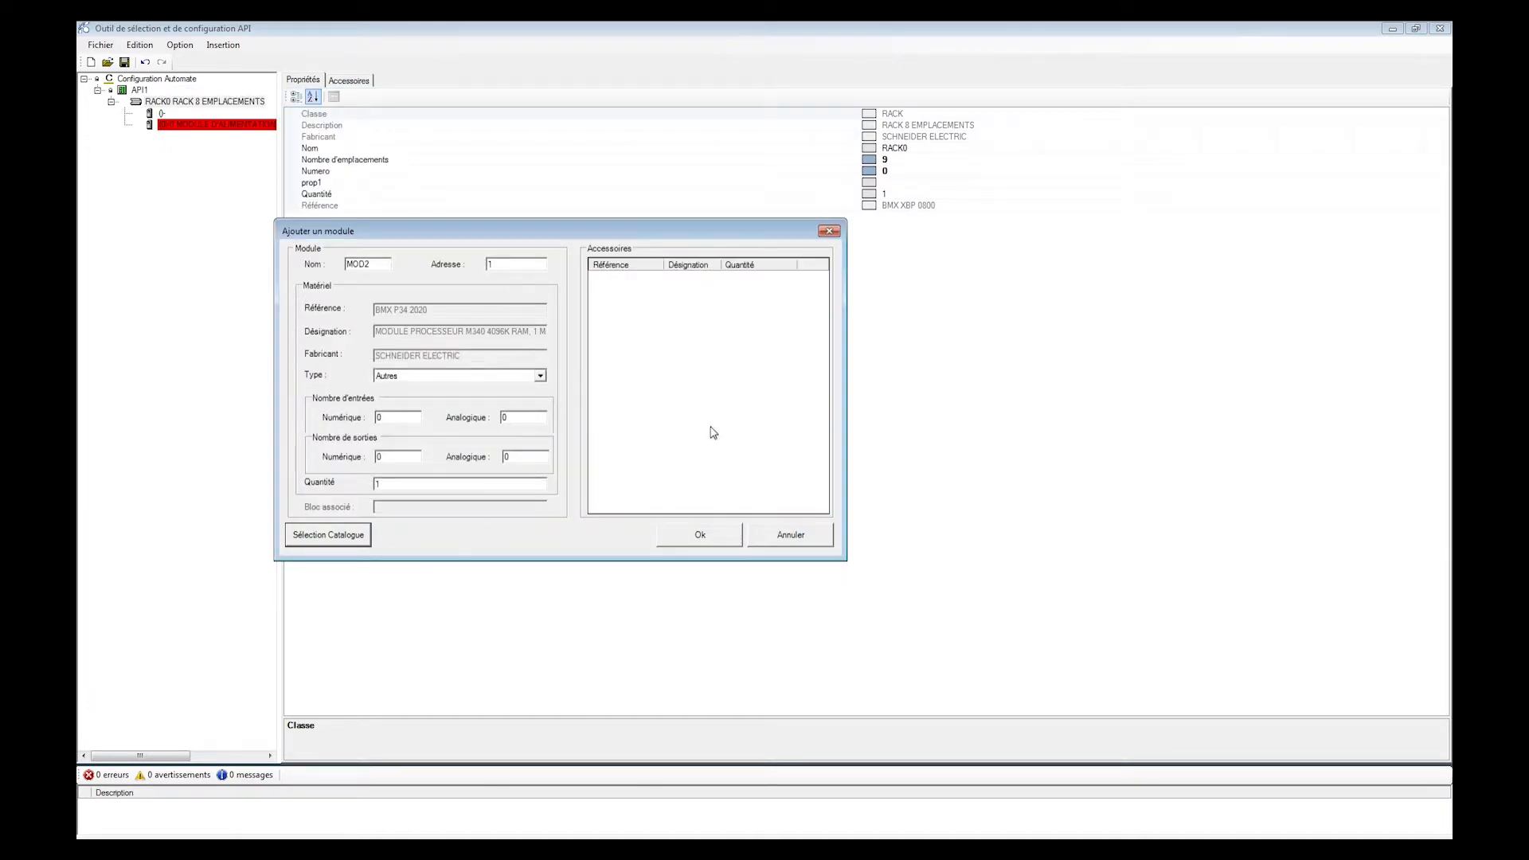
pyautogui.click(700, 535)
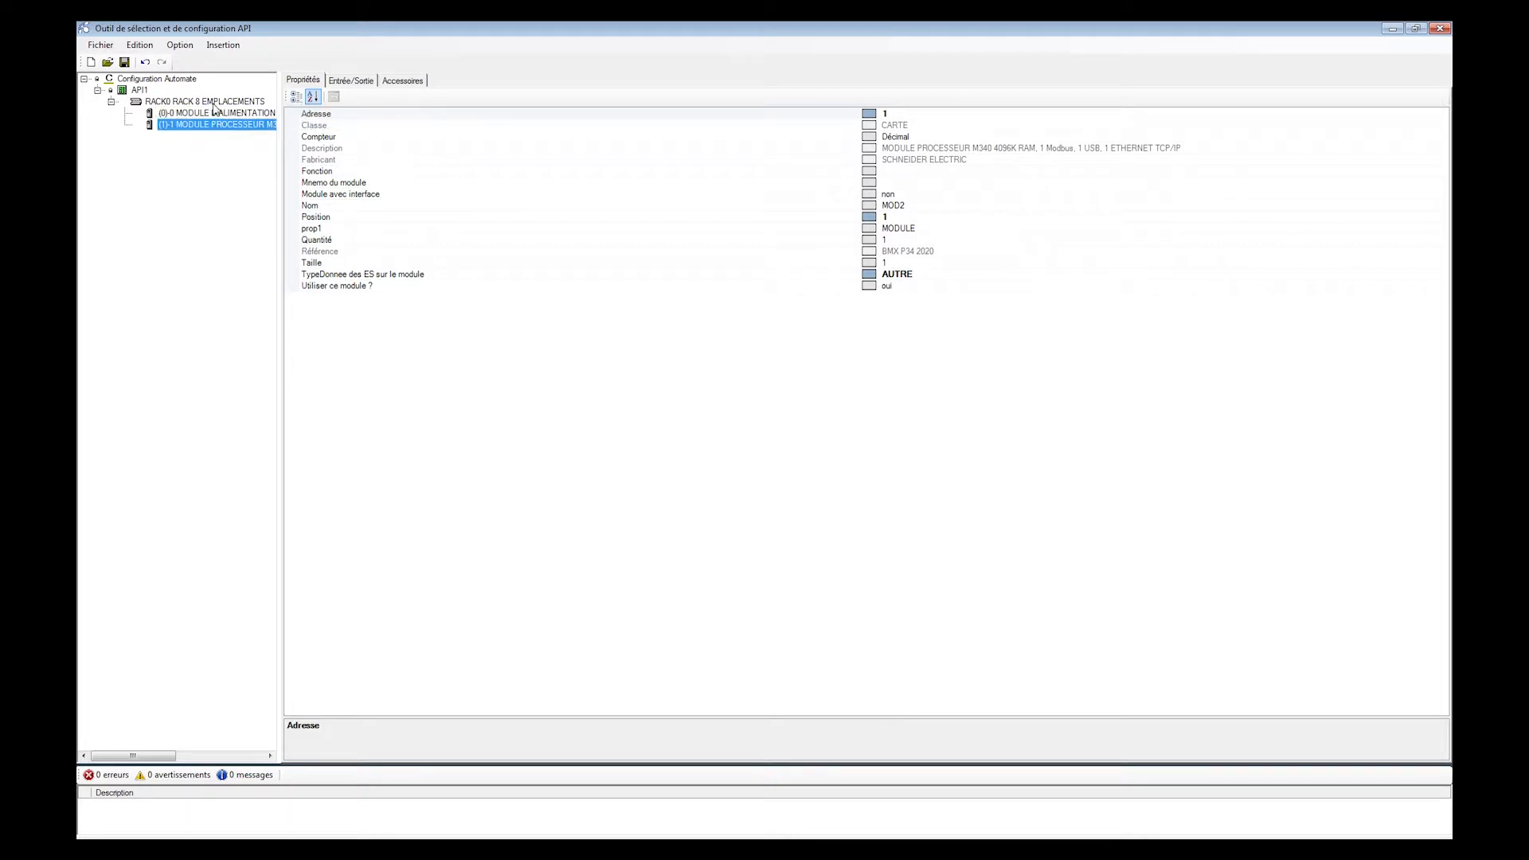
# Start adding a third module to the rack and filter its MODICON M340 catalogue references to CARTE ENTREE NUMERIQUE.
pyautogui.rightClick(213, 103)
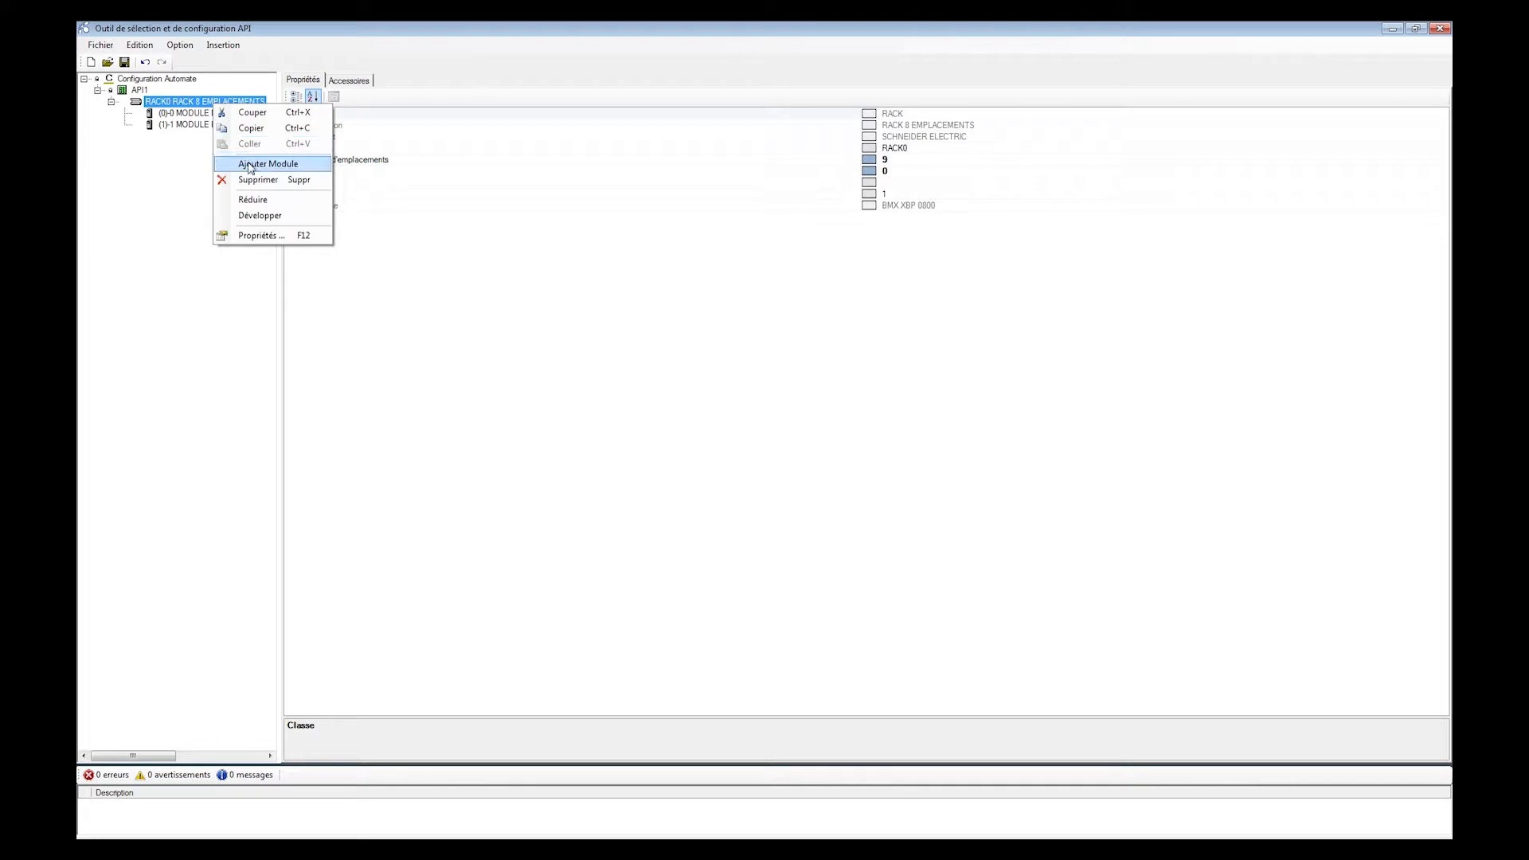
pyautogui.click(249, 165)
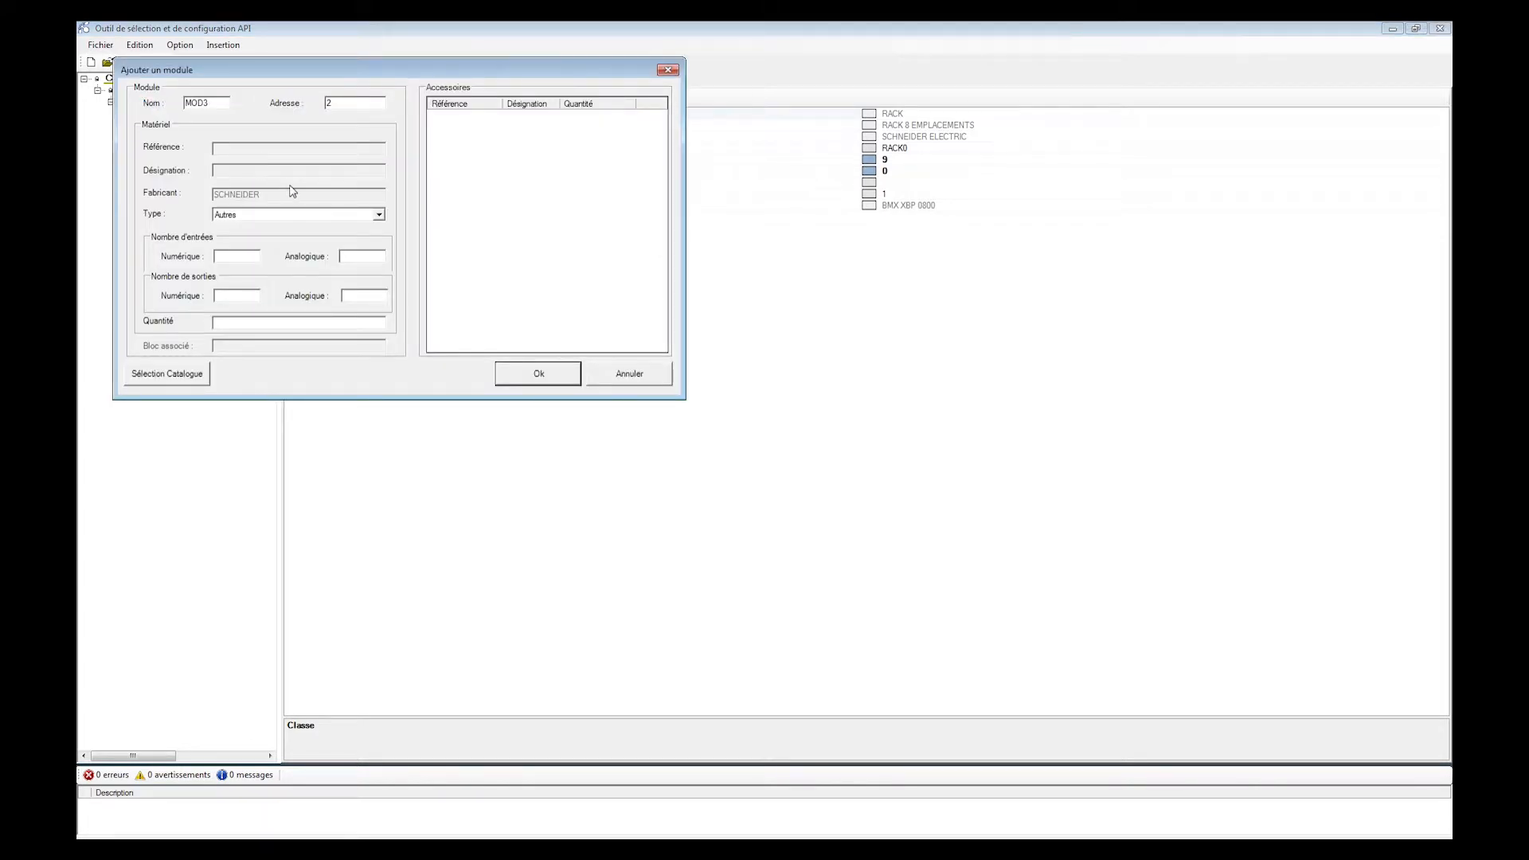
pyautogui.click(178, 382)
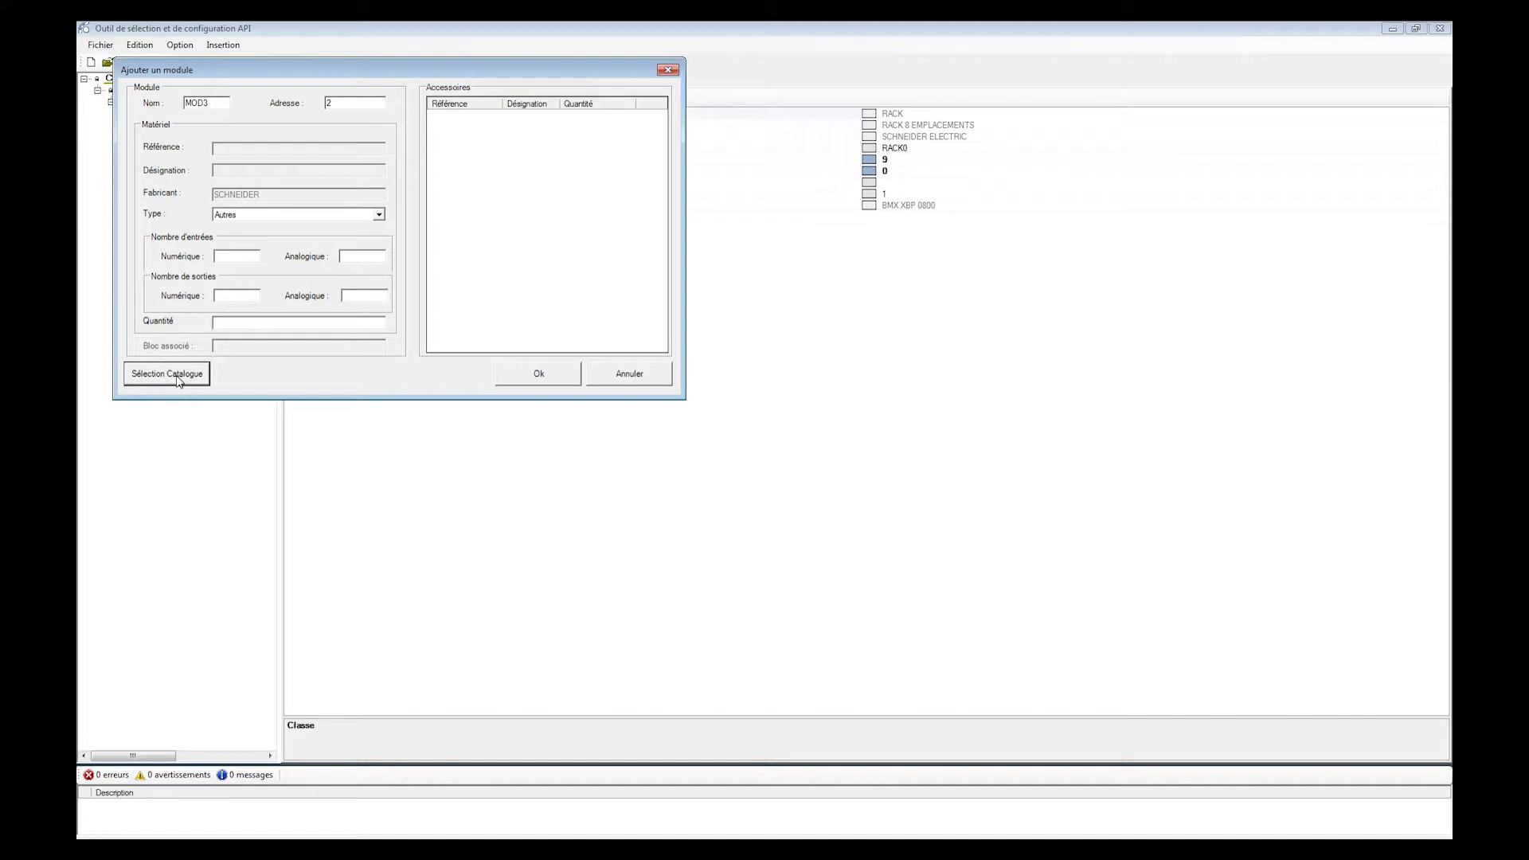
pyautogui.click(179, 382)
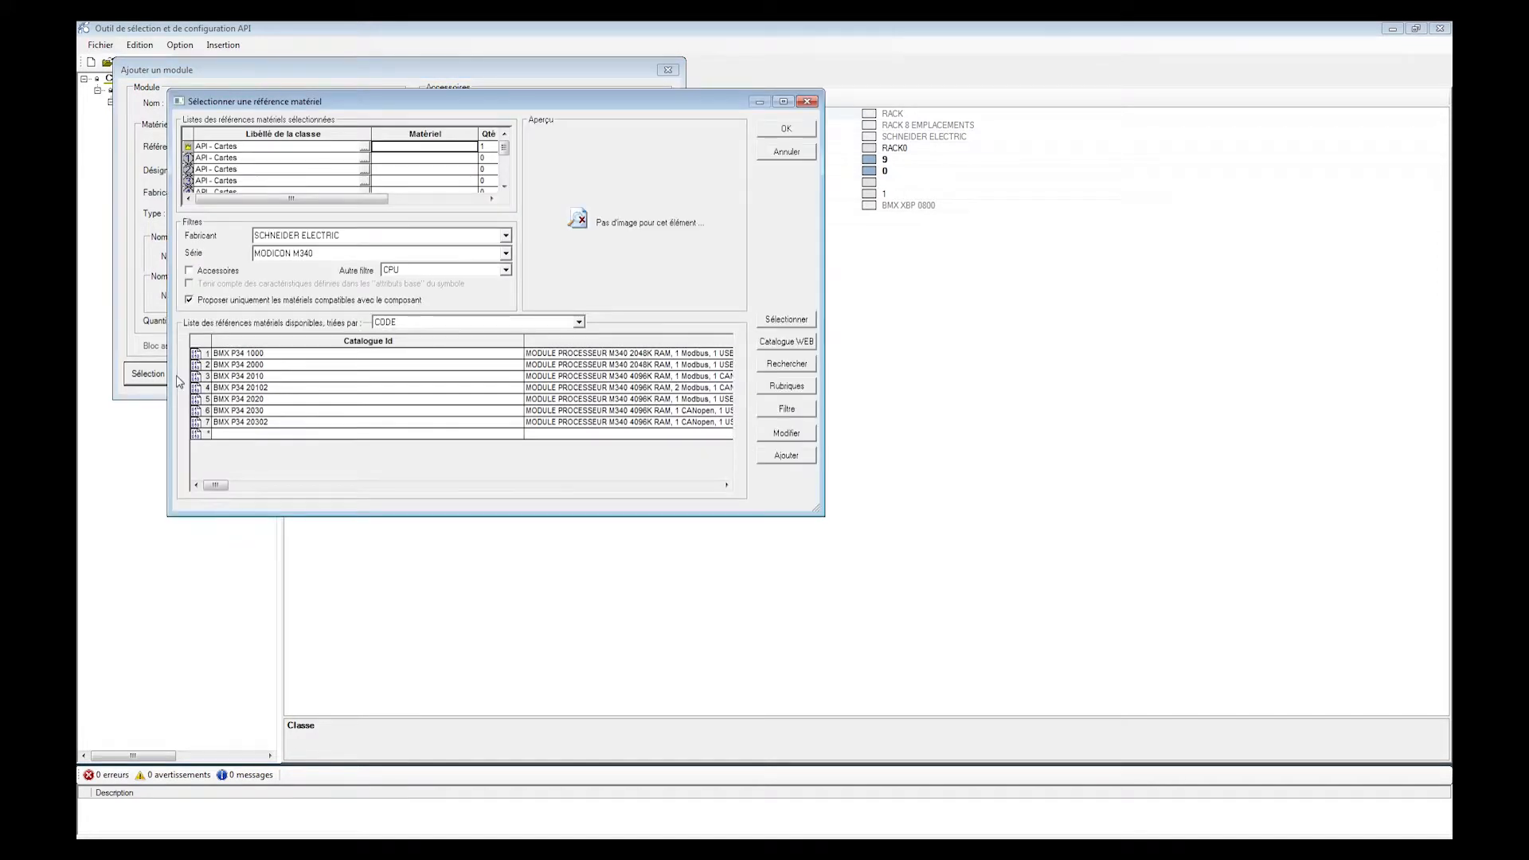
pyautogui.click(446, 253)
pyautogui.click(454, 266)
pyautogui.click(458, 271)
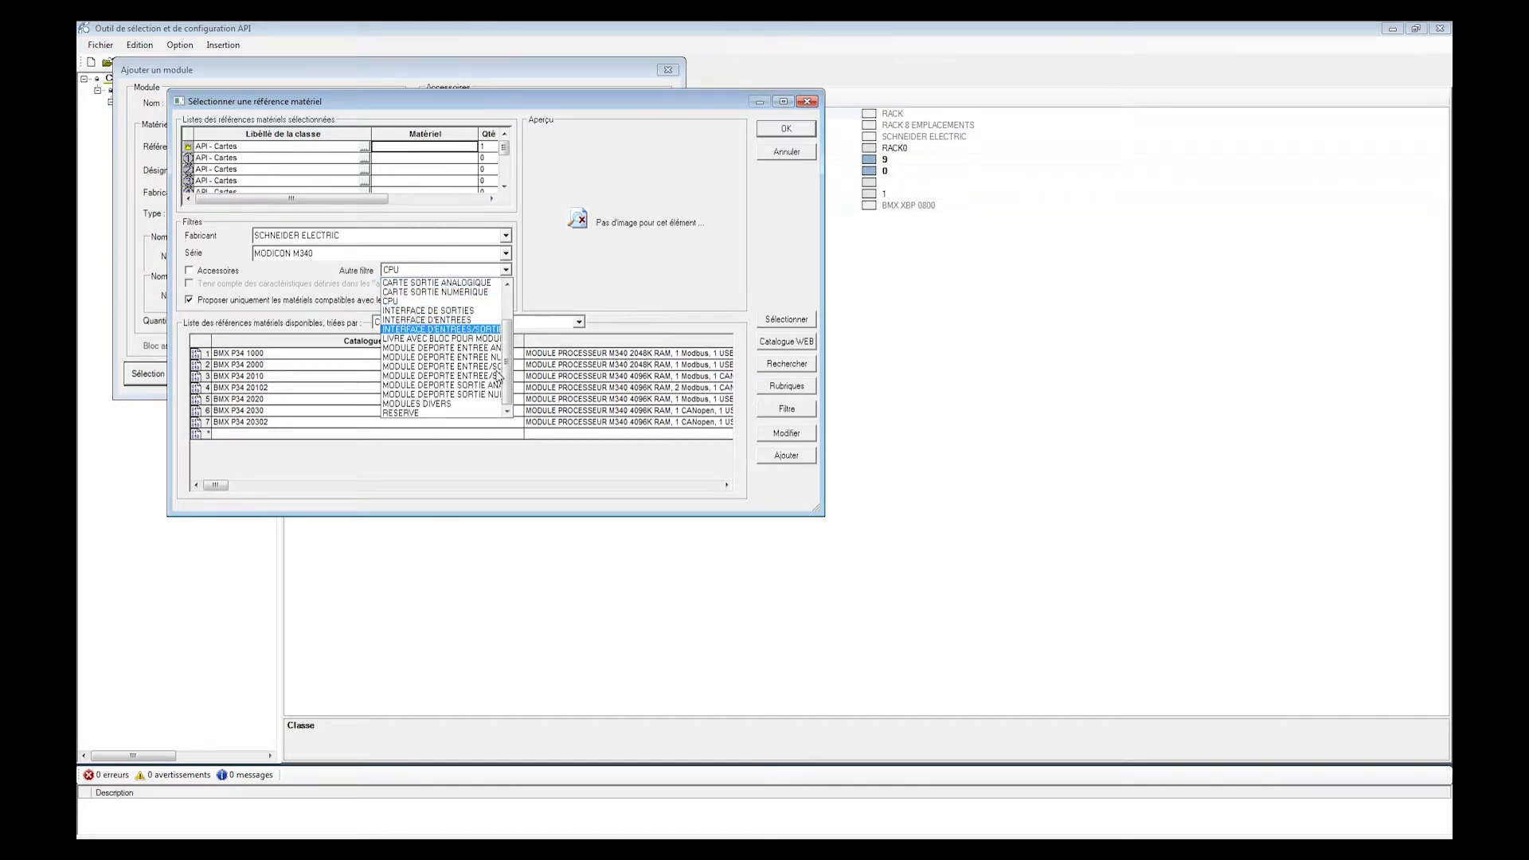
pyautogui.scroll(2, 499, 375)
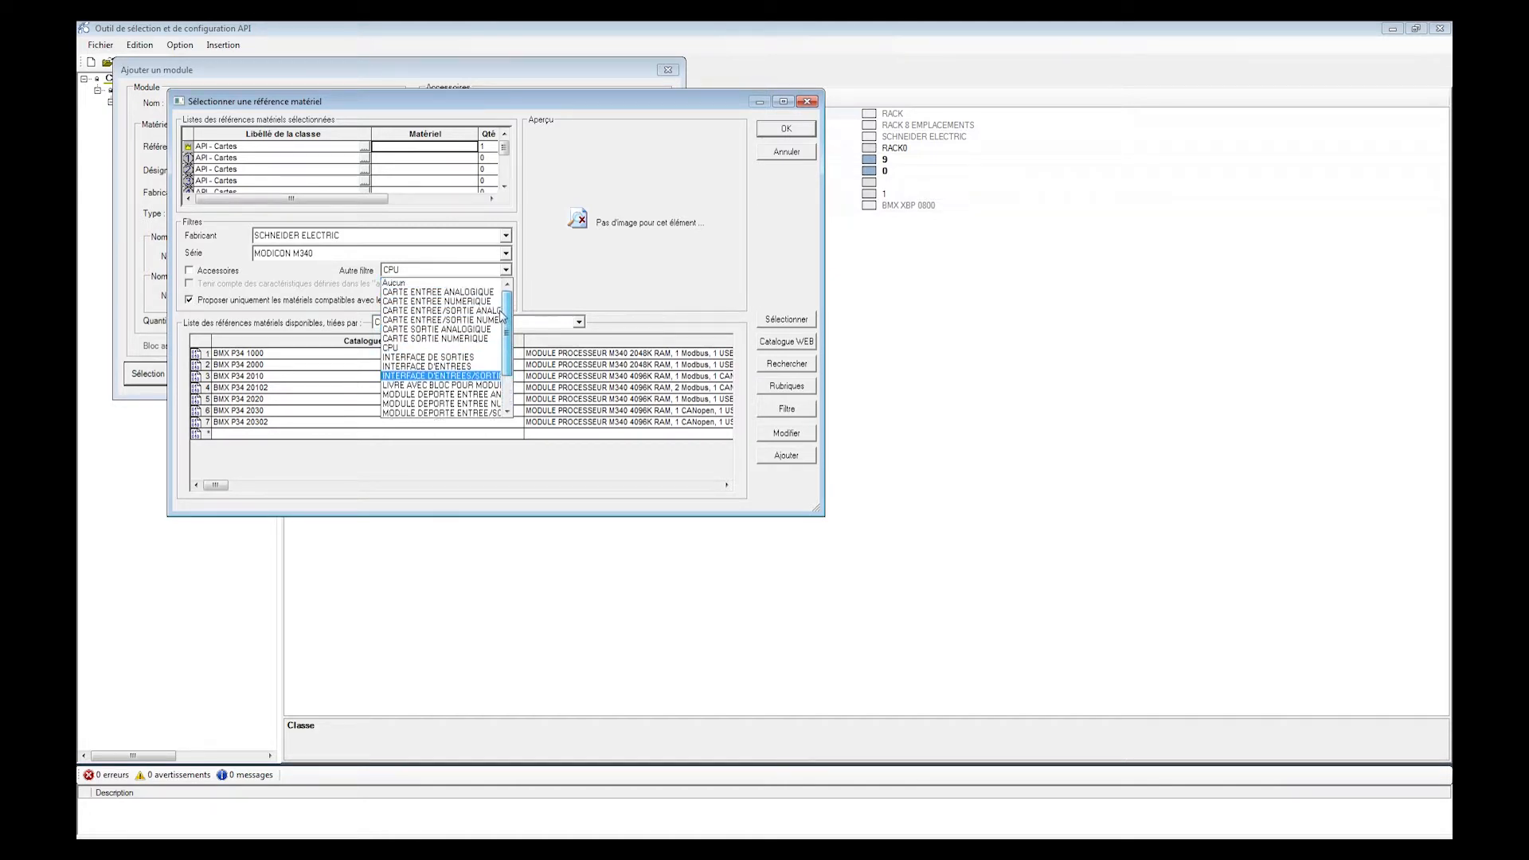
pyautogui.click(457, 303)
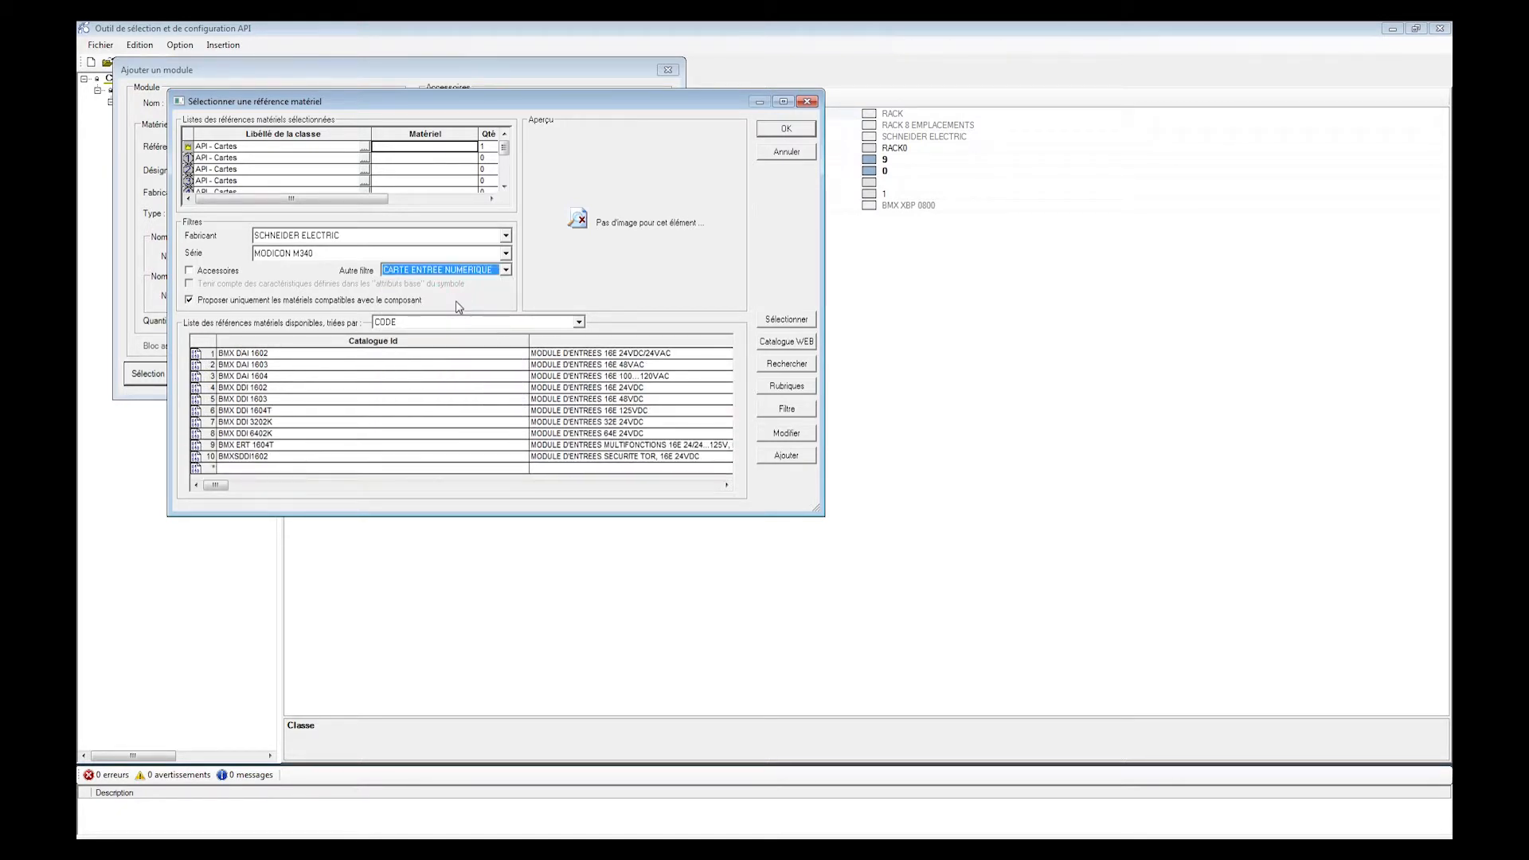
# Assign the 16-input 24VDC reference BMX DDI 1602 to the module and add it to the rack at address 2.
pyautogui.doubleClick(280, 388)
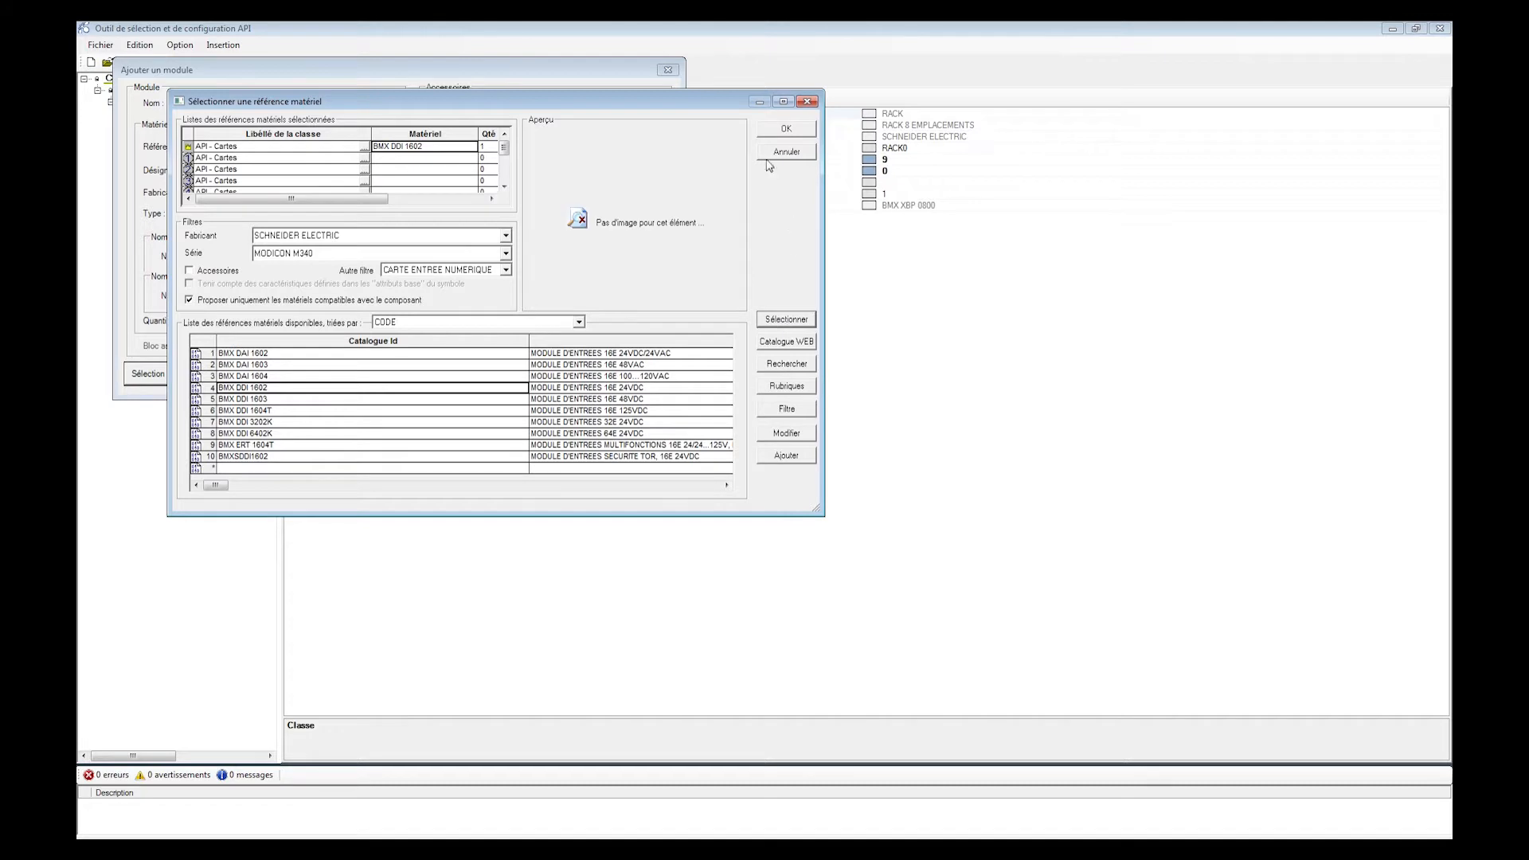
pyautogui.click(788, 130)
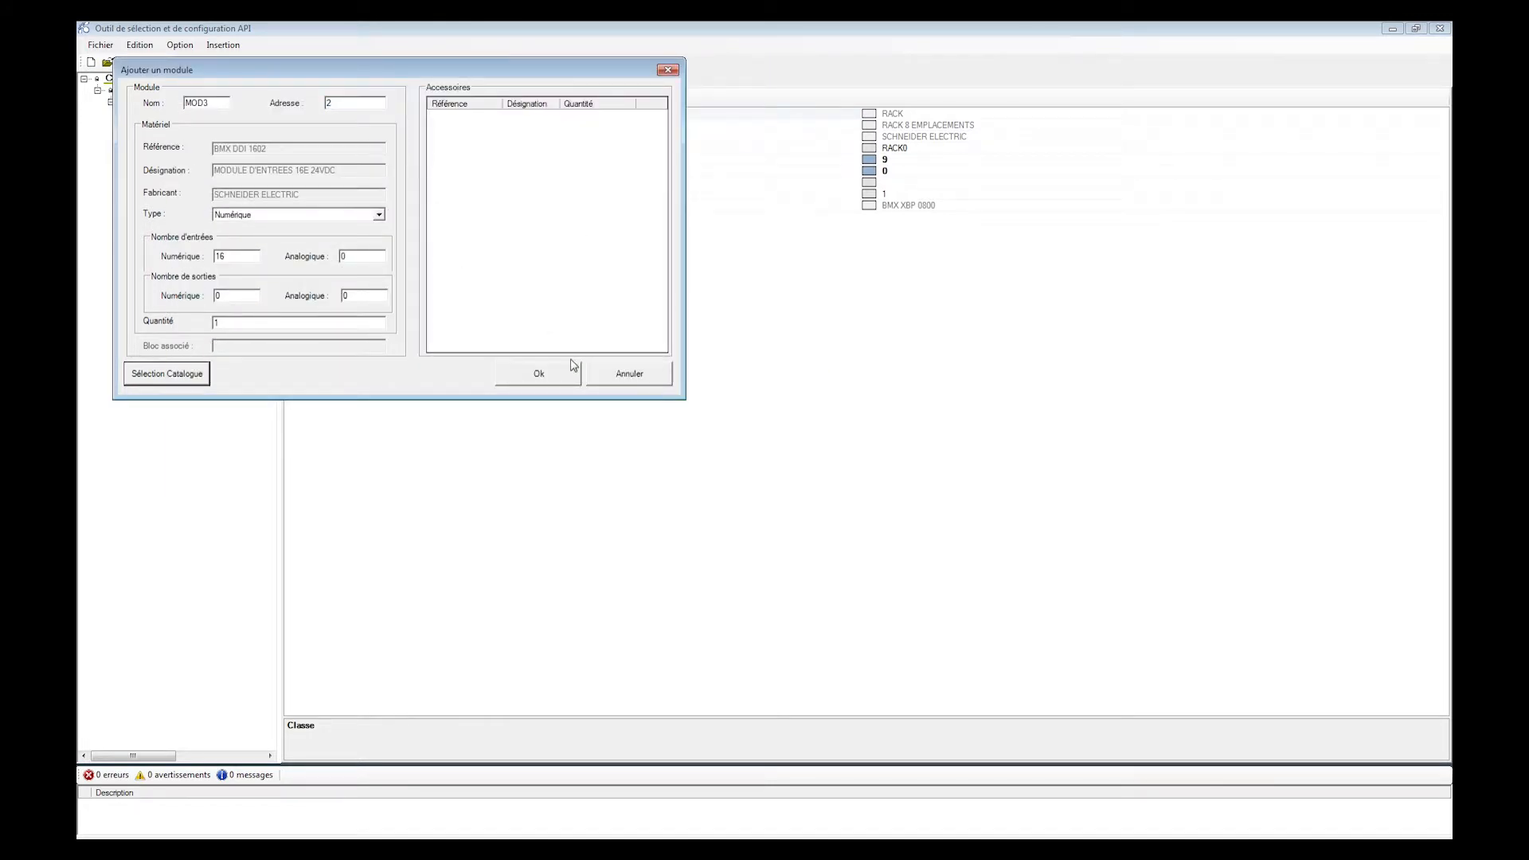
pyautogui.click(562, 383)
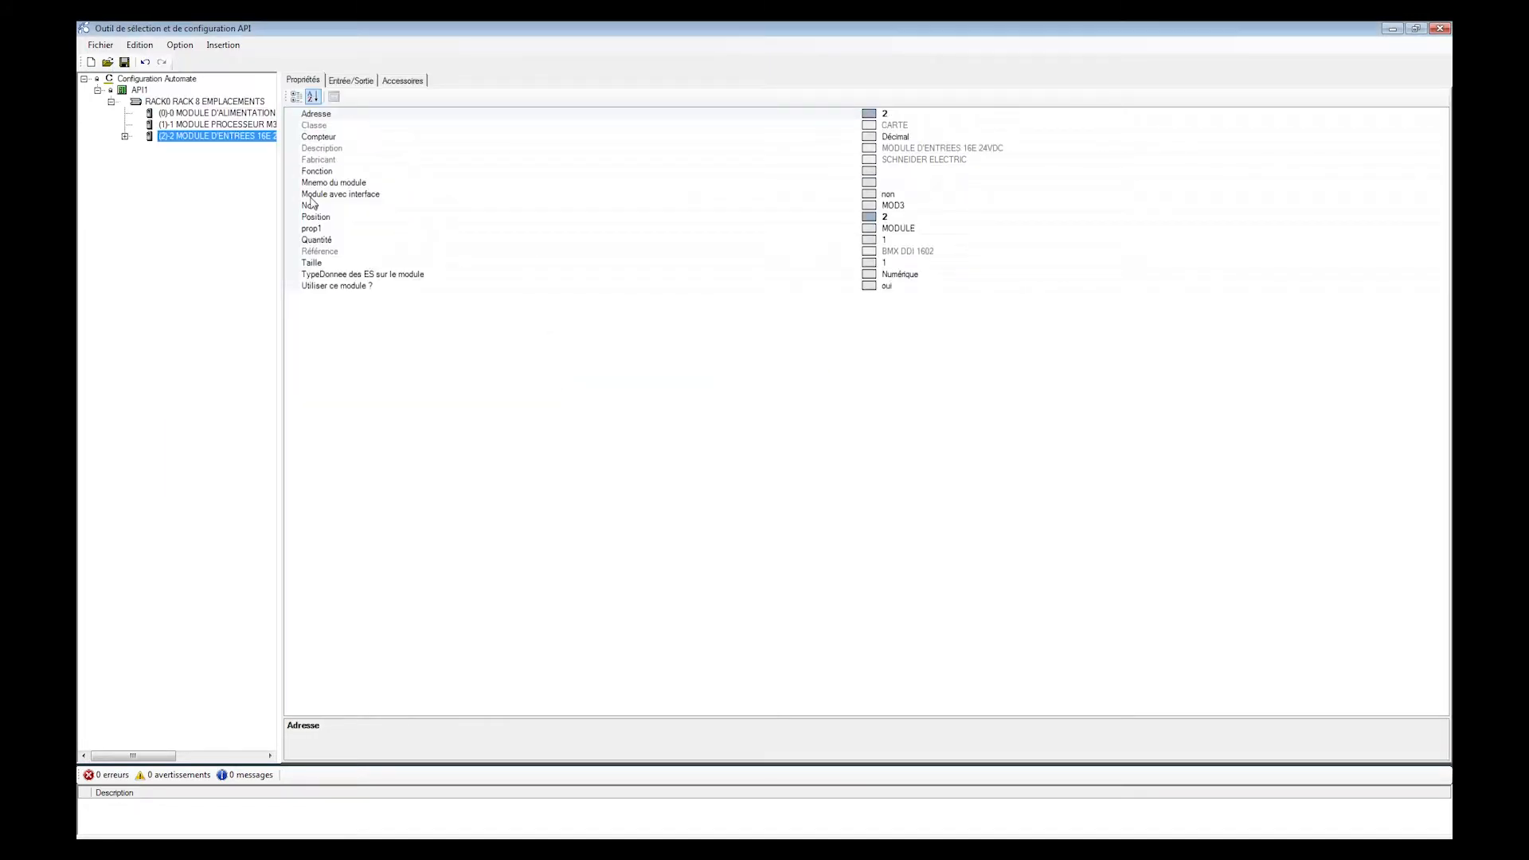
# Start adding a fourth module to the rack and filter its catalogue references to CARTE SORTIE NUMERIQUE.
pyautogui.rightClick(211, 107)
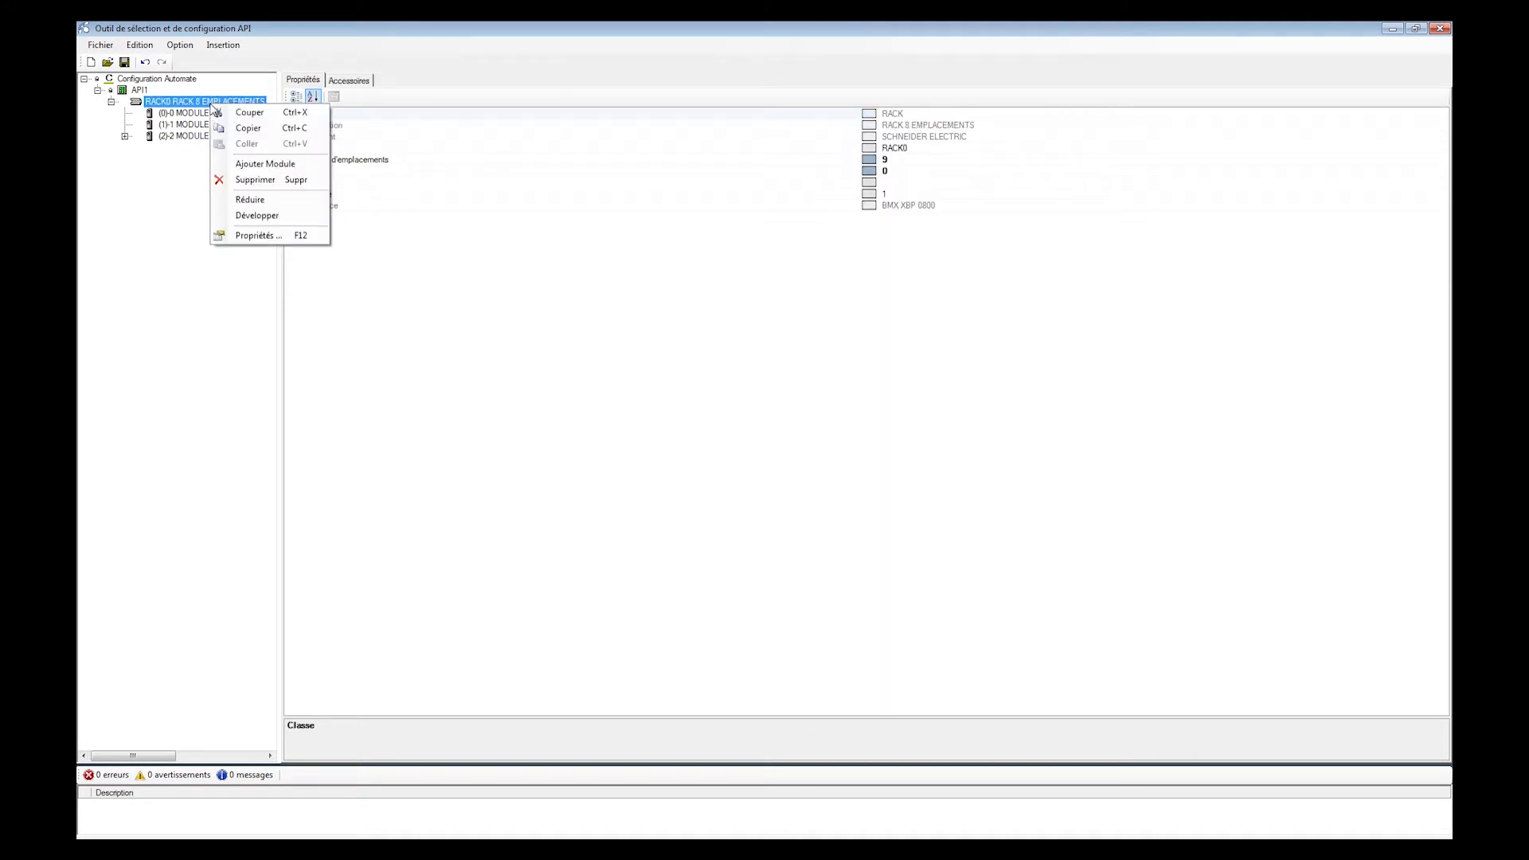
pyautogui.click(270, 166)
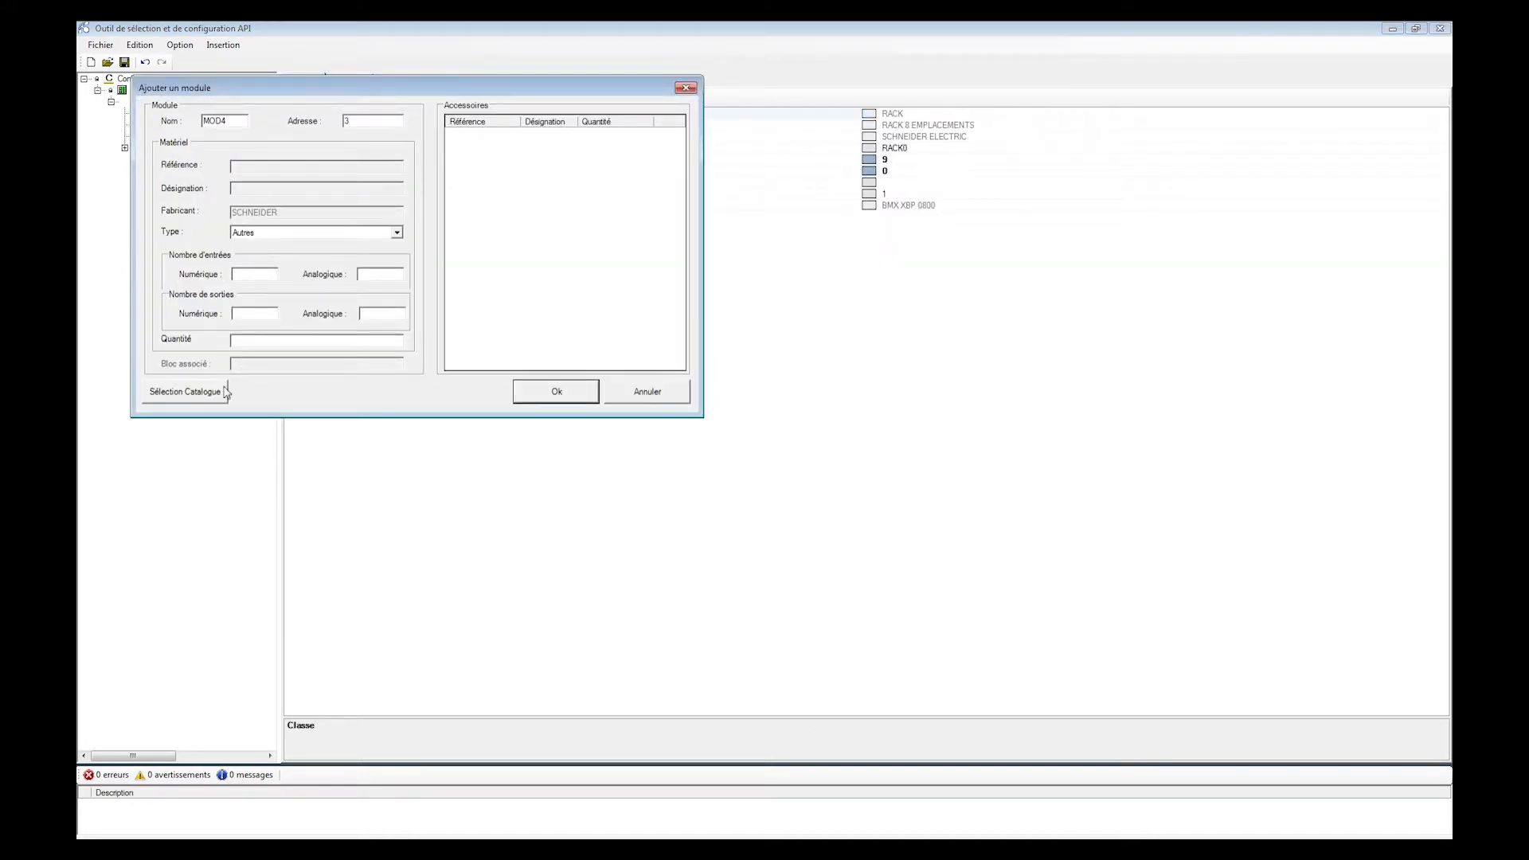
pyautogui.click(199, 398)
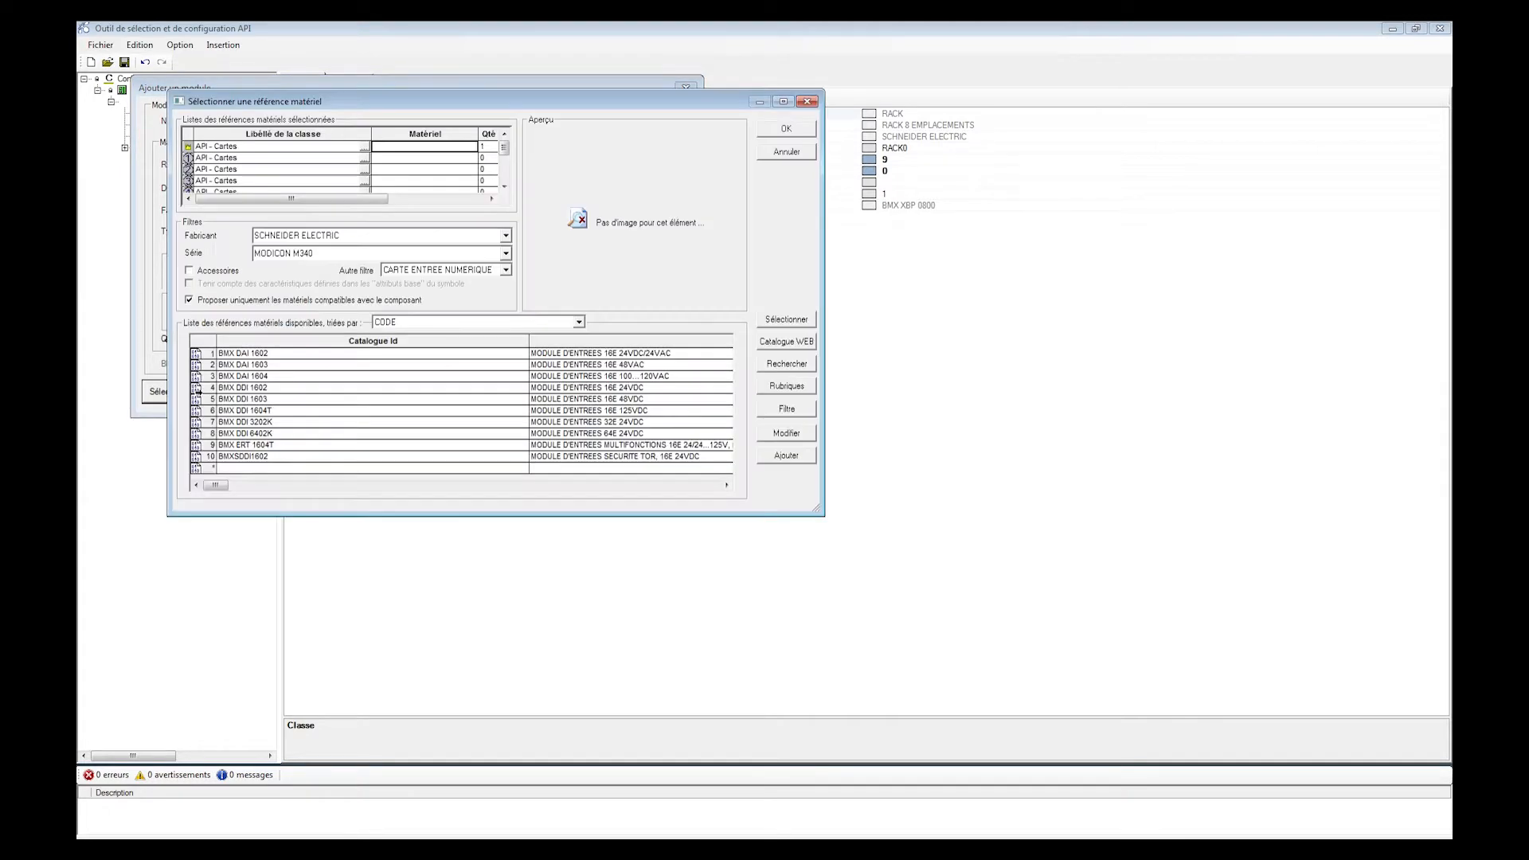
pyautogui.click(459, 273)
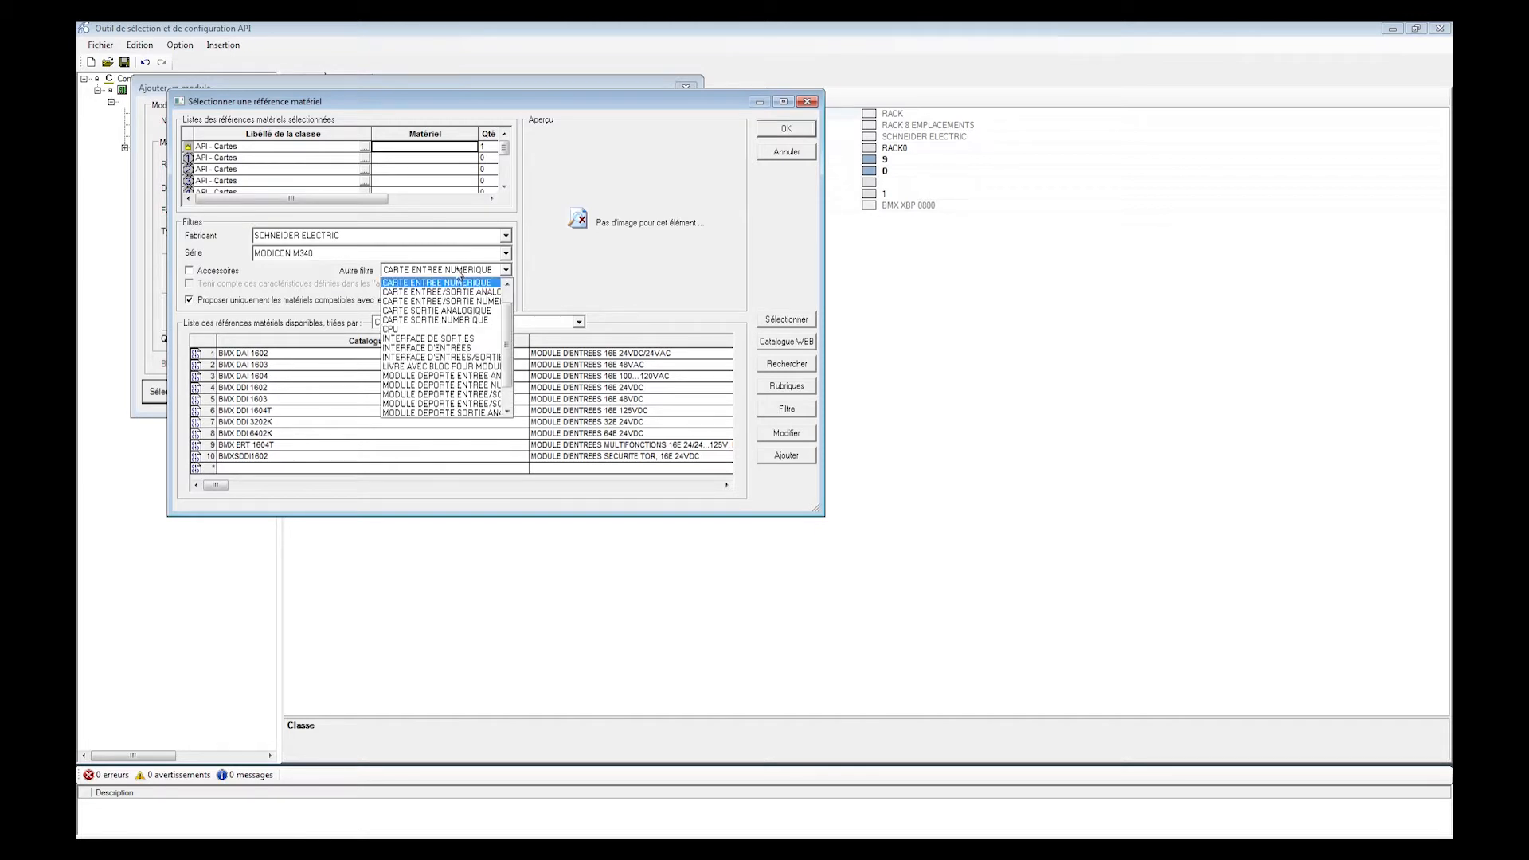
pyautogui.click(487, 320)
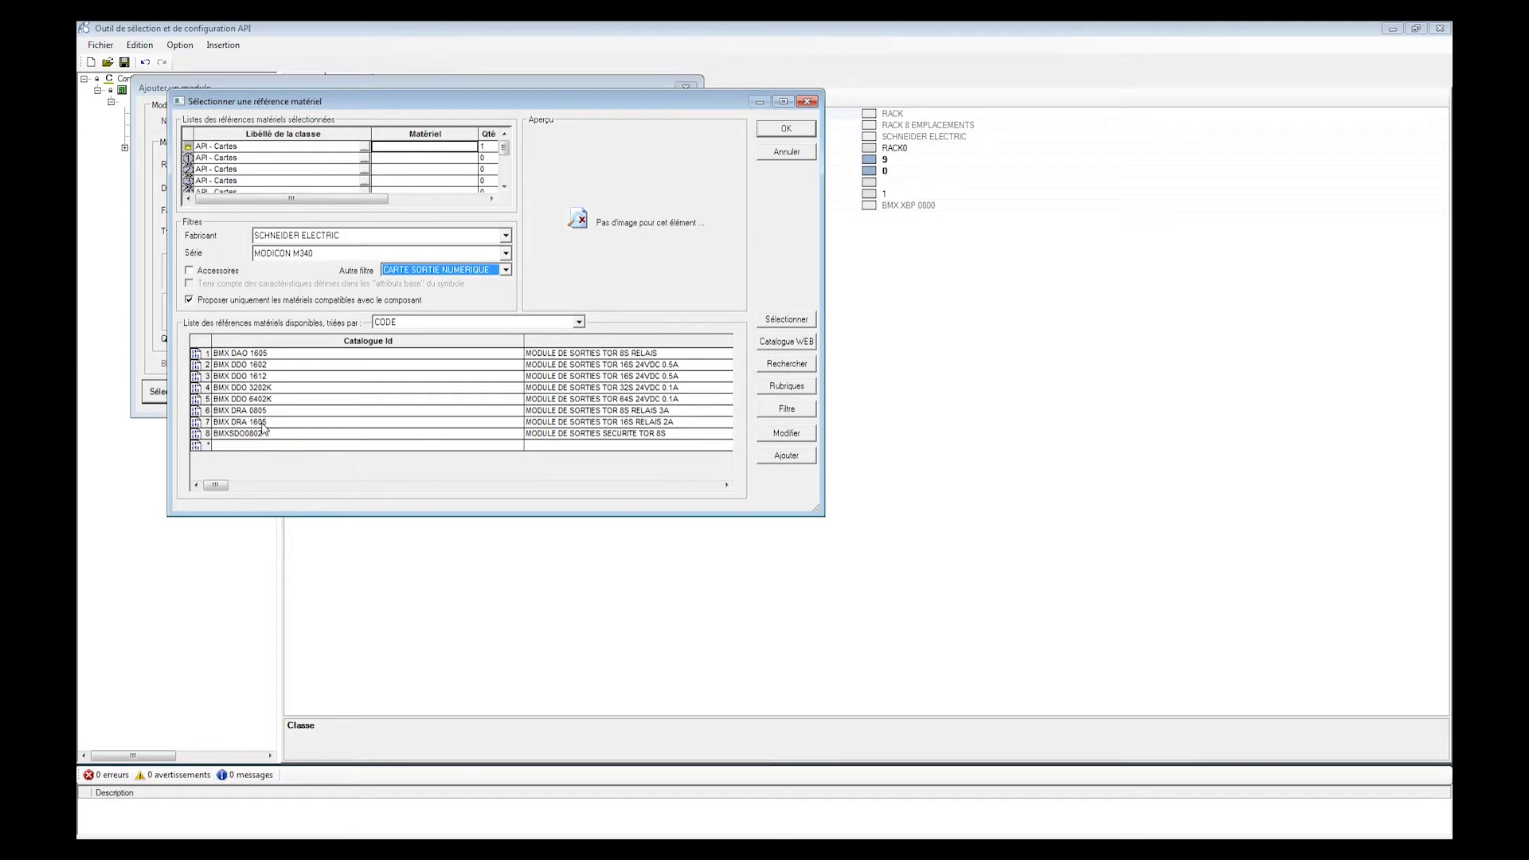
# Assign the 16-output relay reference BMX DRA 1605 to the module and add it to the rack at address 3.
pyautogui.doubleClick(263, 424)
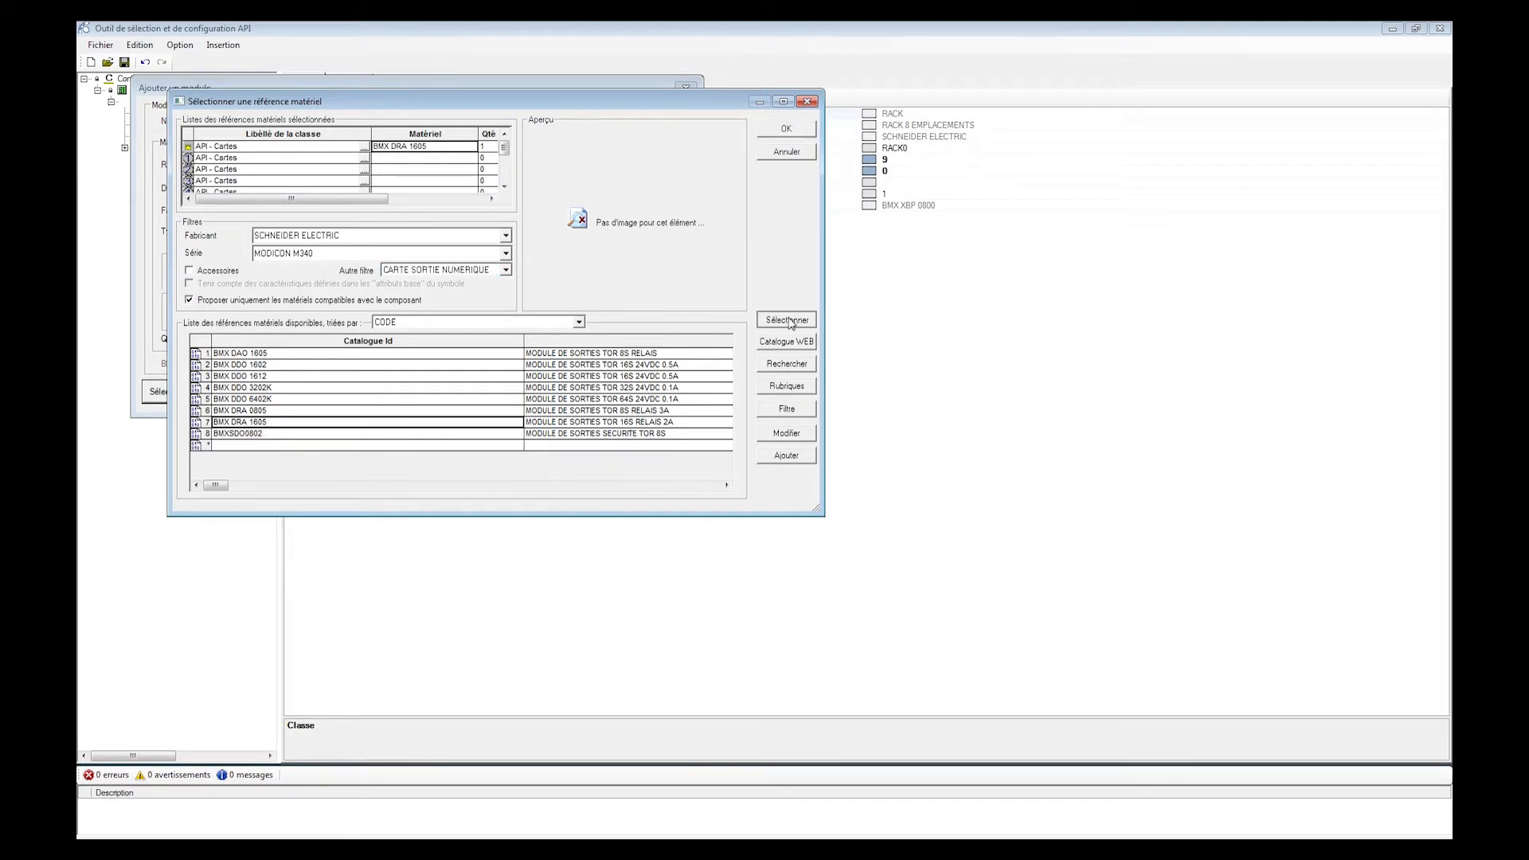
pyautogui.click(791, 133)
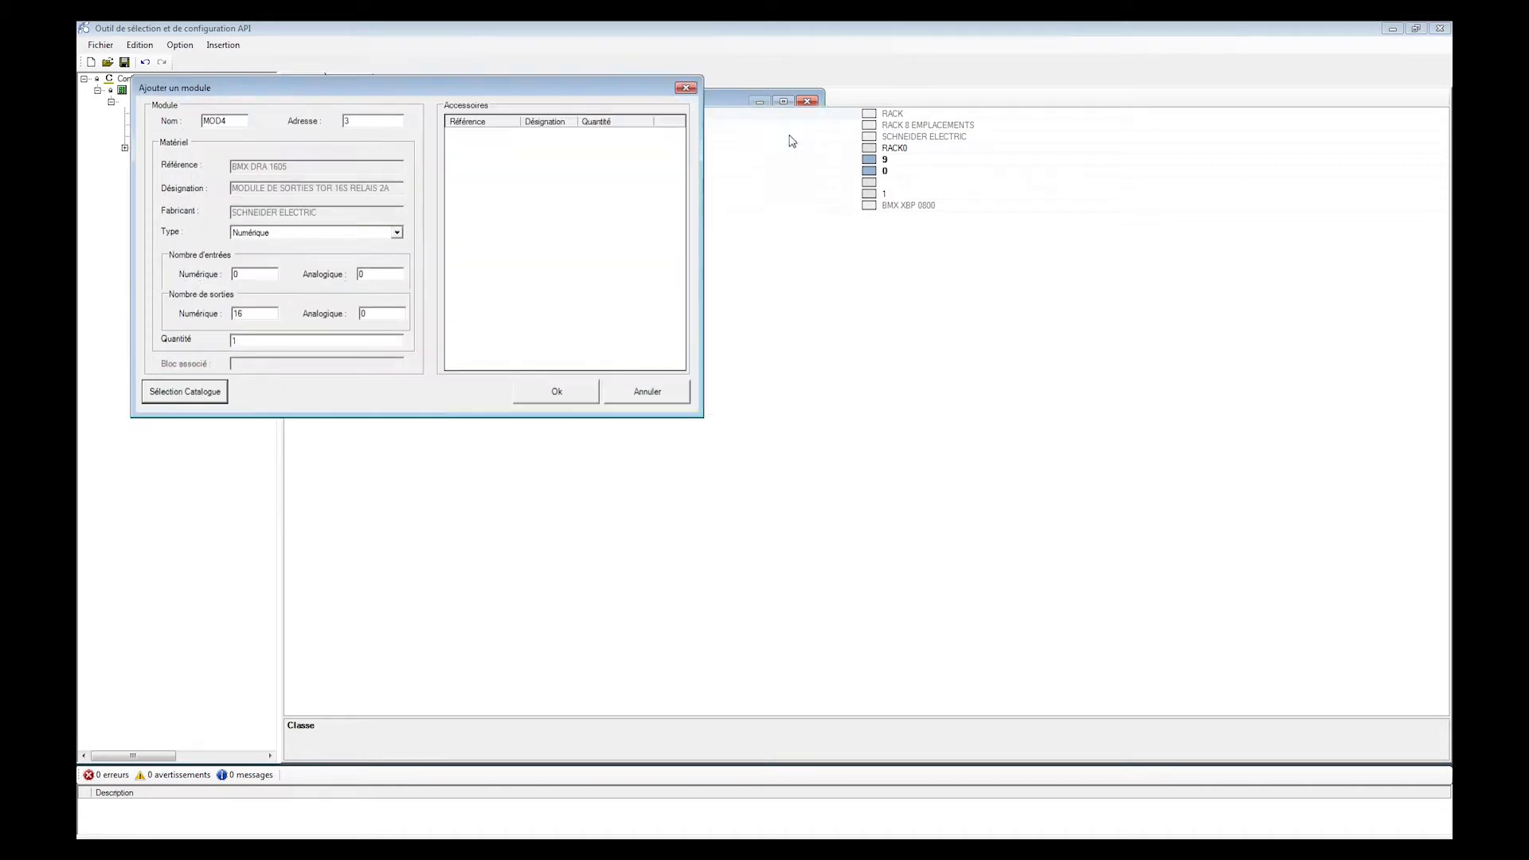
pyautogui.click(561, 389)
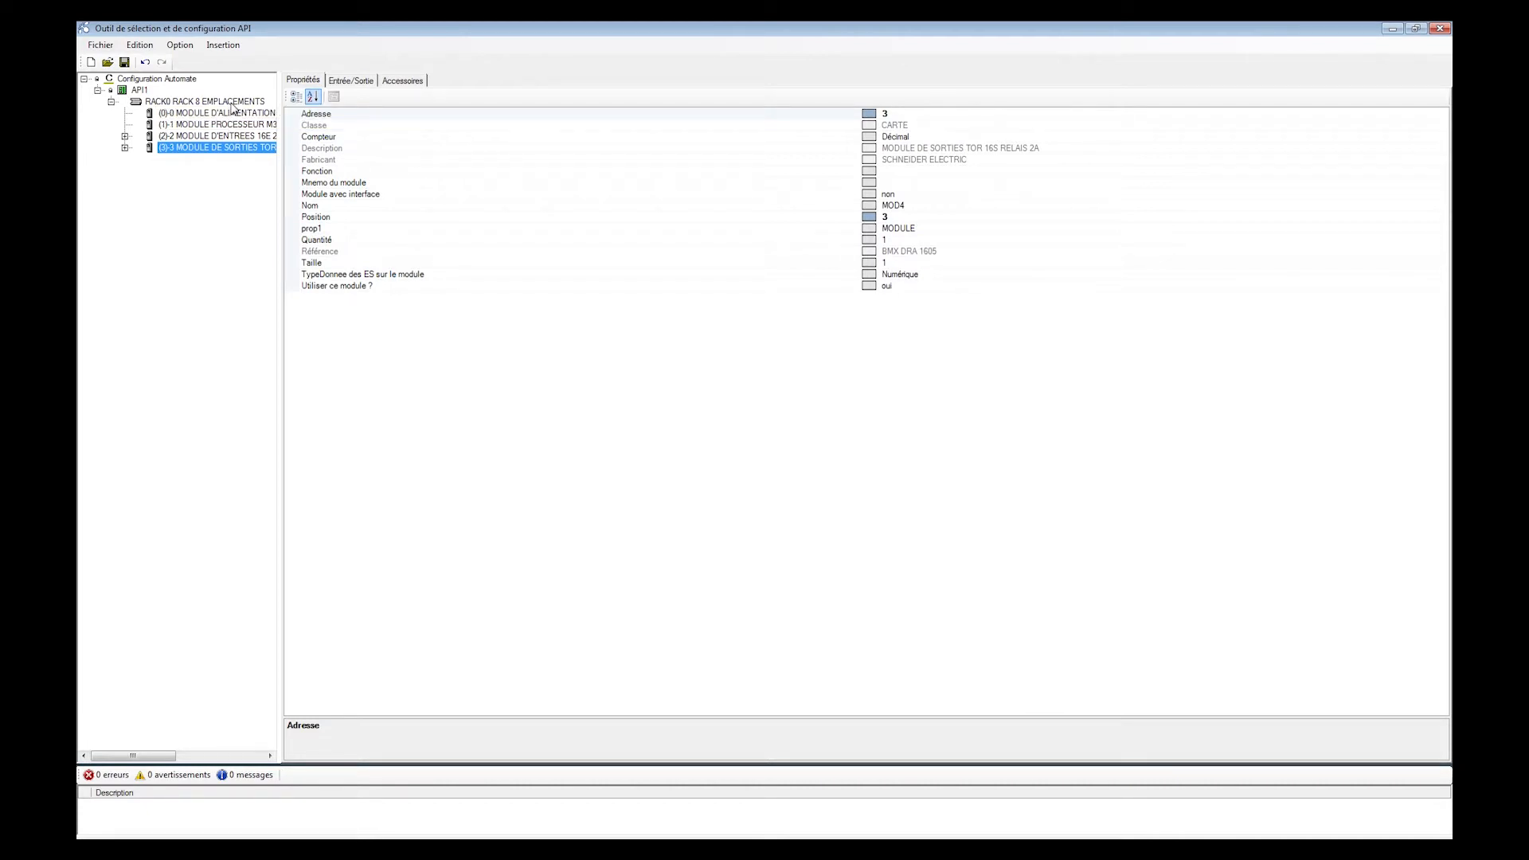
# Start adding a fifth module of type Analogique to the rack and filter its catalogue references to CARTE ENTREE ANALOGIQUE.
pyautogui.rightClick(231, 103)
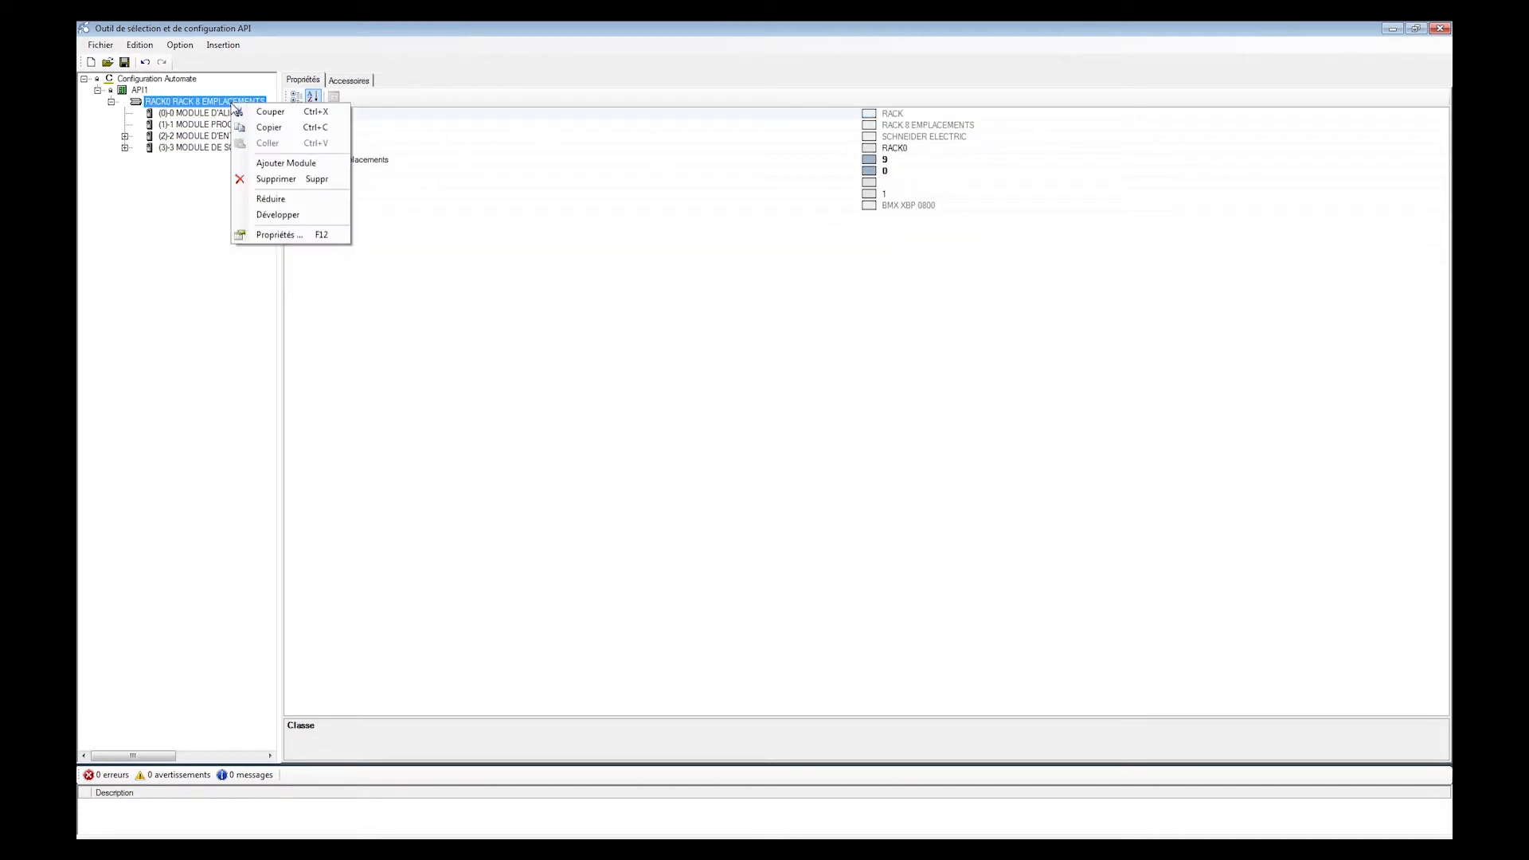
pyautogui.click(277, 169)
pyautogui.click(314, 255)
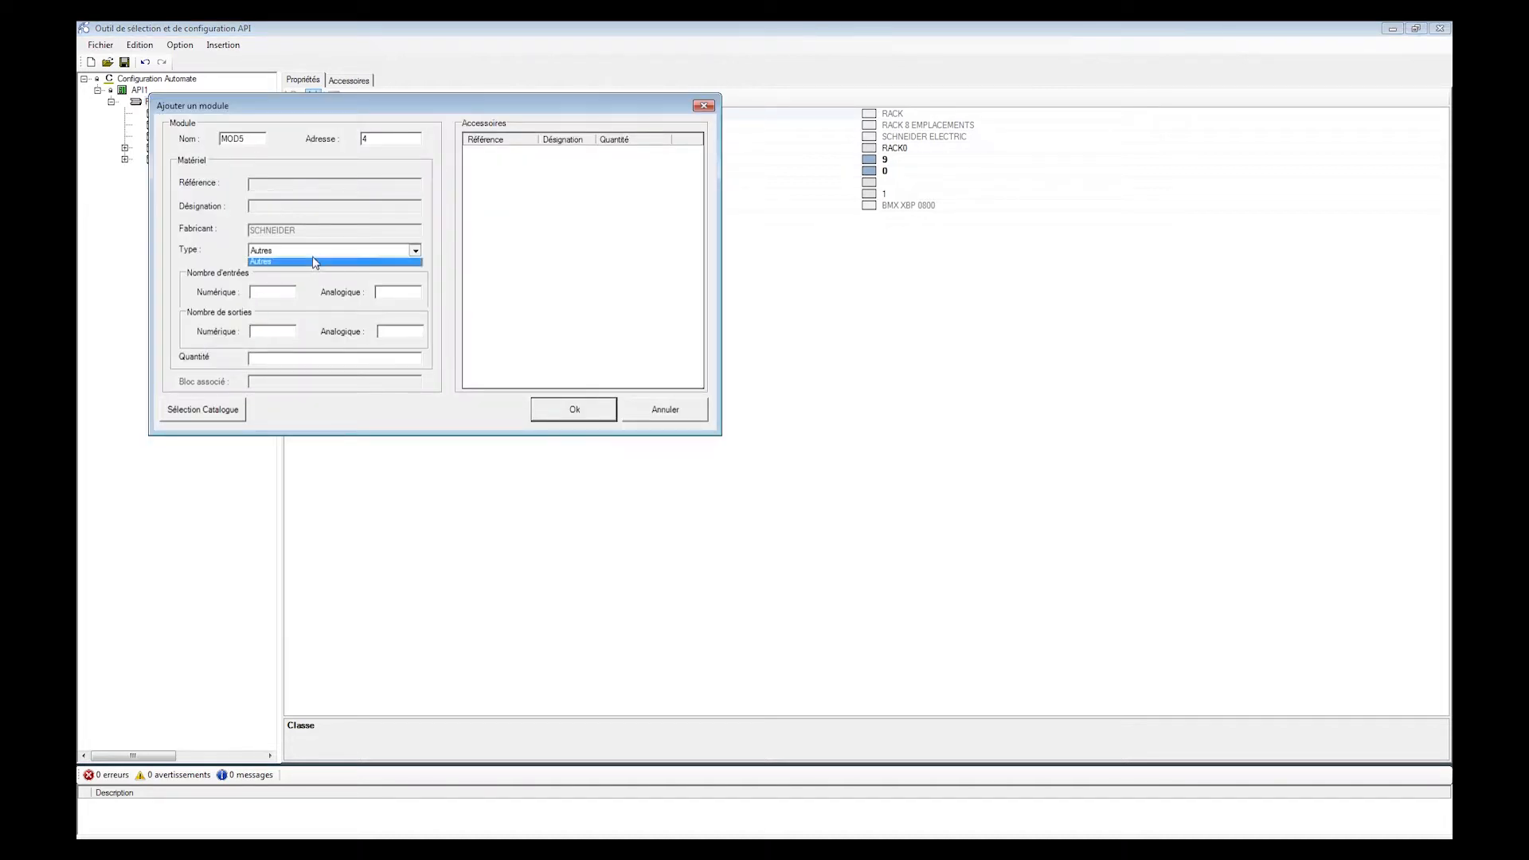
pyautogui.click(309, 280)
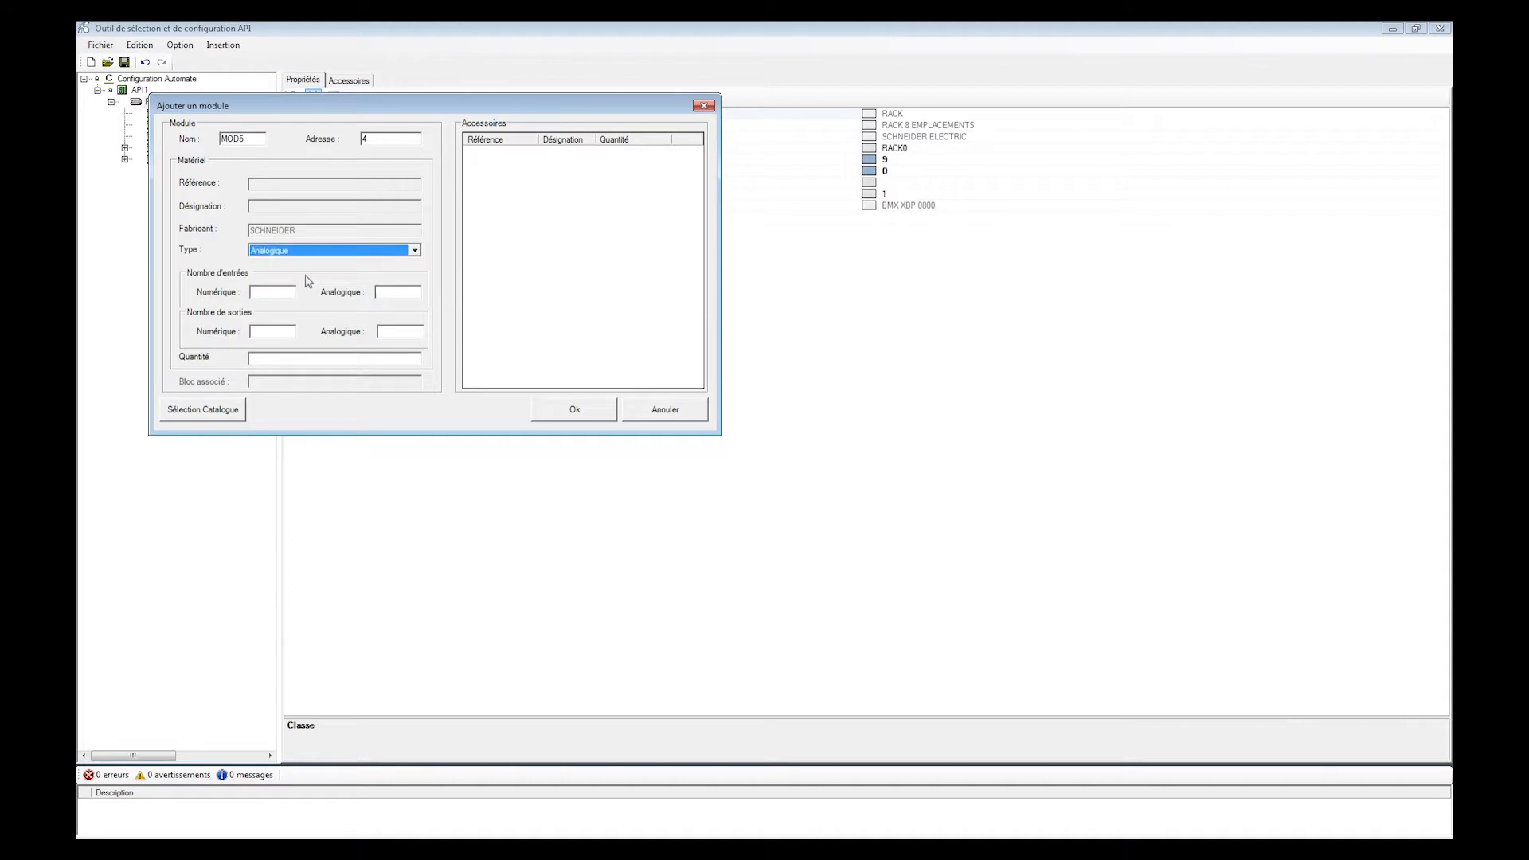
pyautogui.click(225, 420)
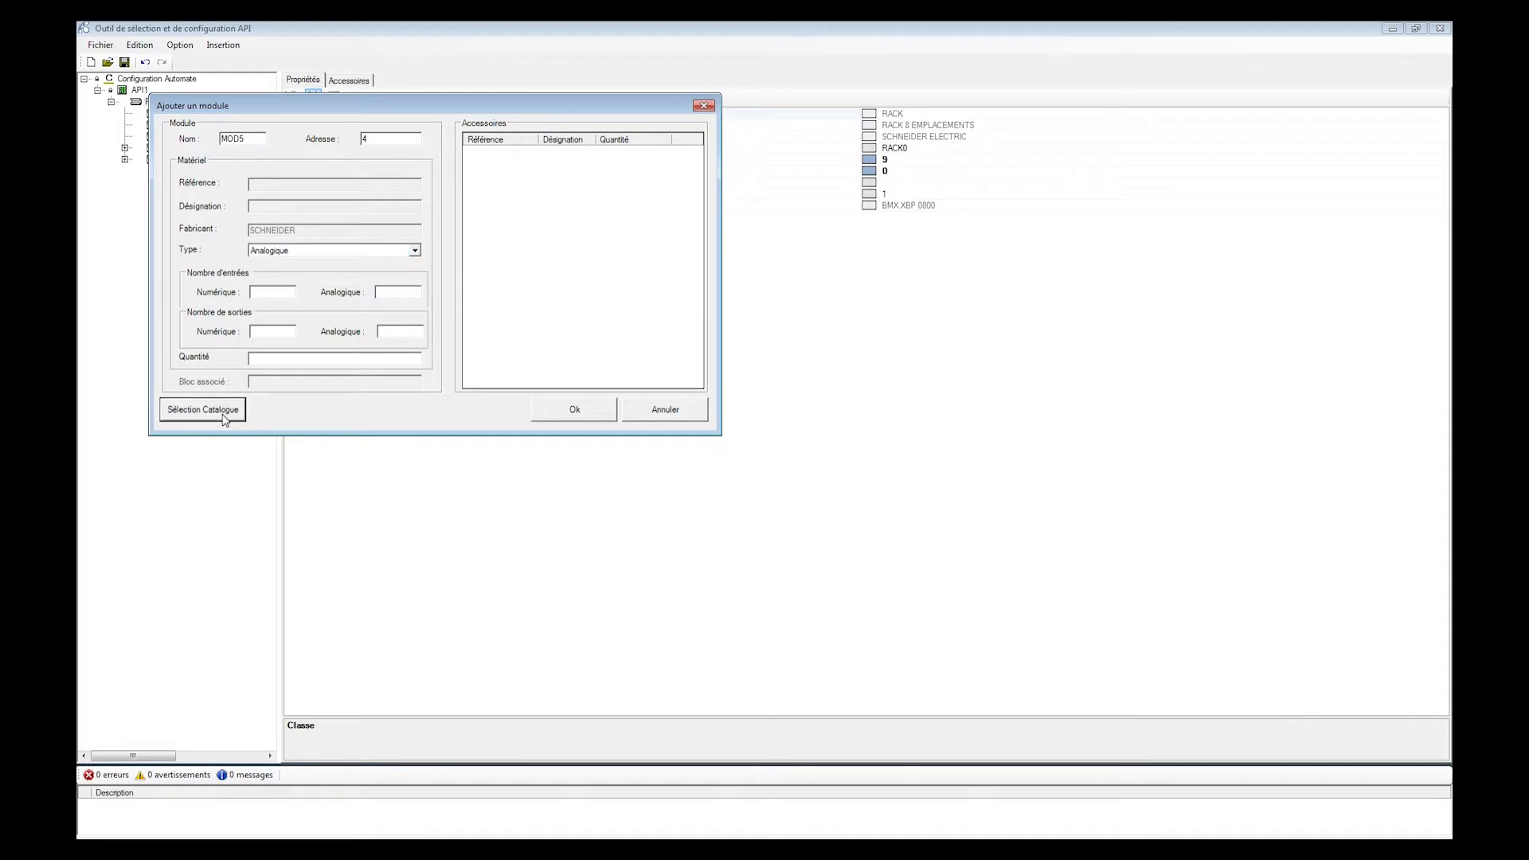
pyautogui.click(224, 419)
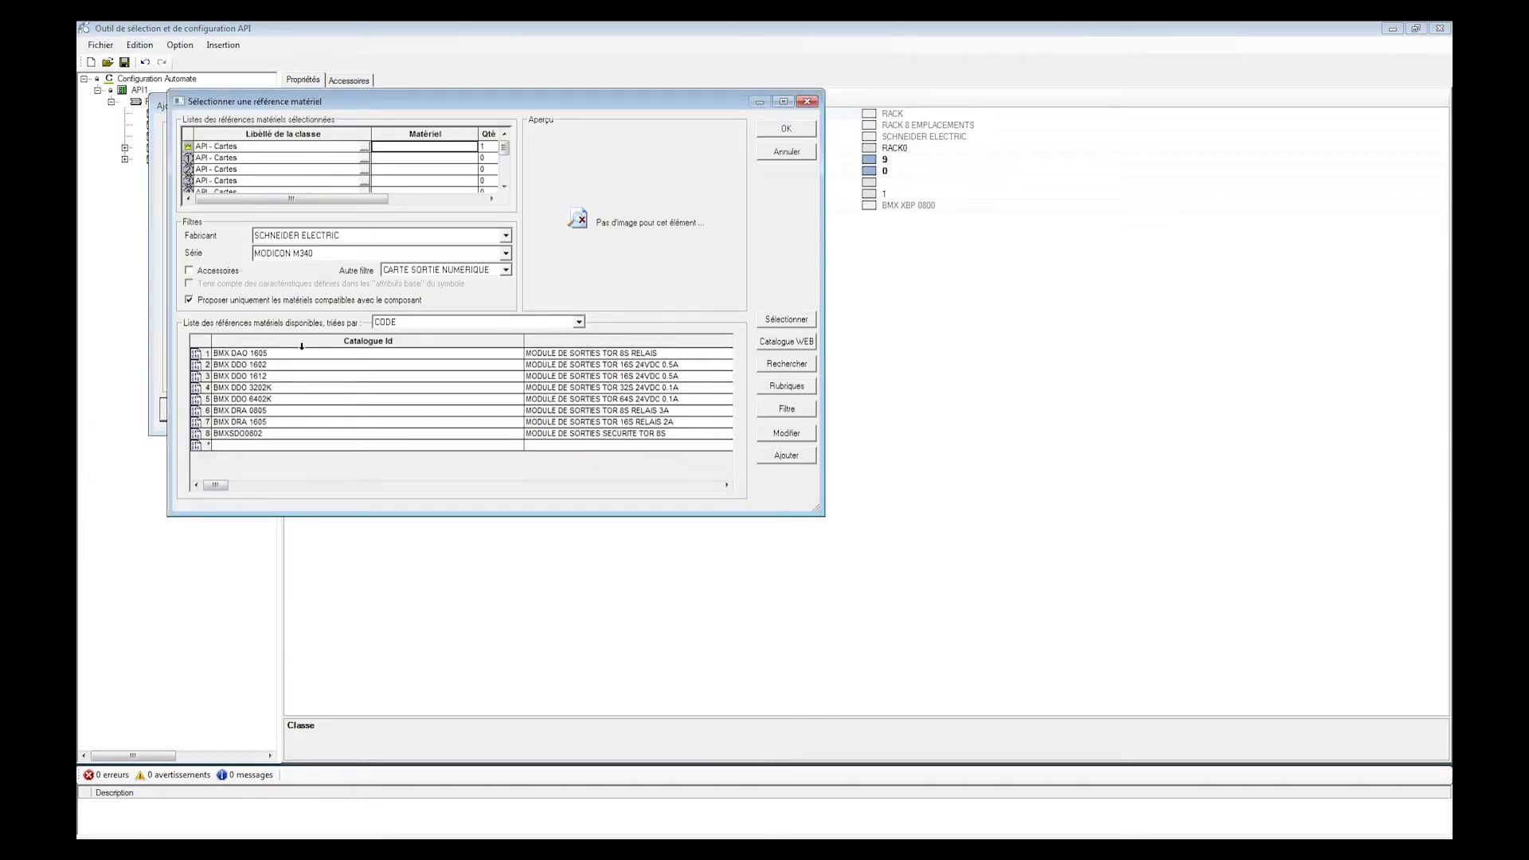
pyautogui.click(485, 271)
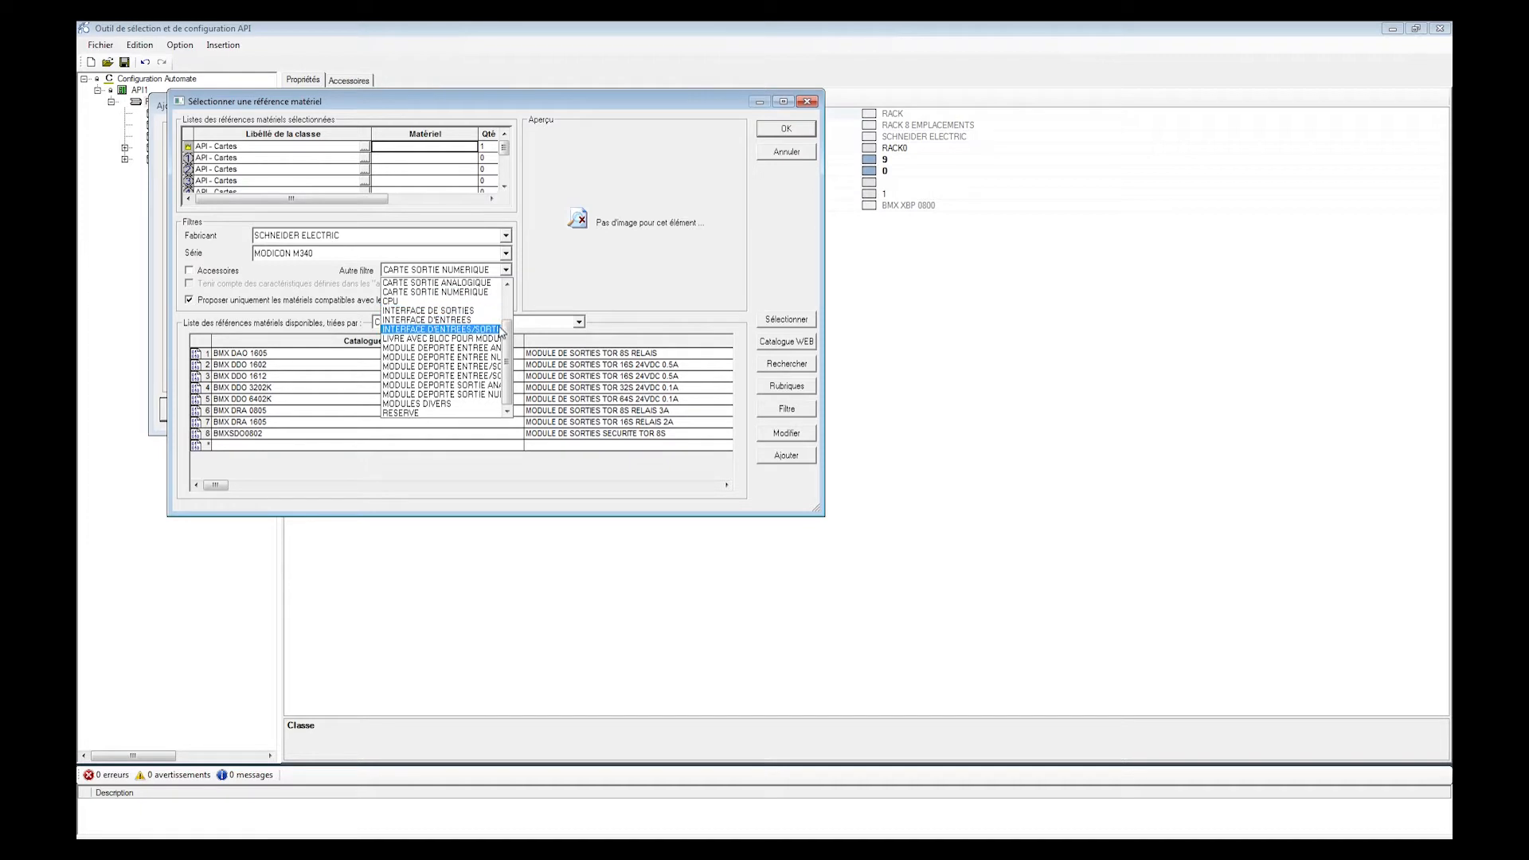
pyautogui.moveTo(507, 344); pyautogui.dragTo(505, 314)
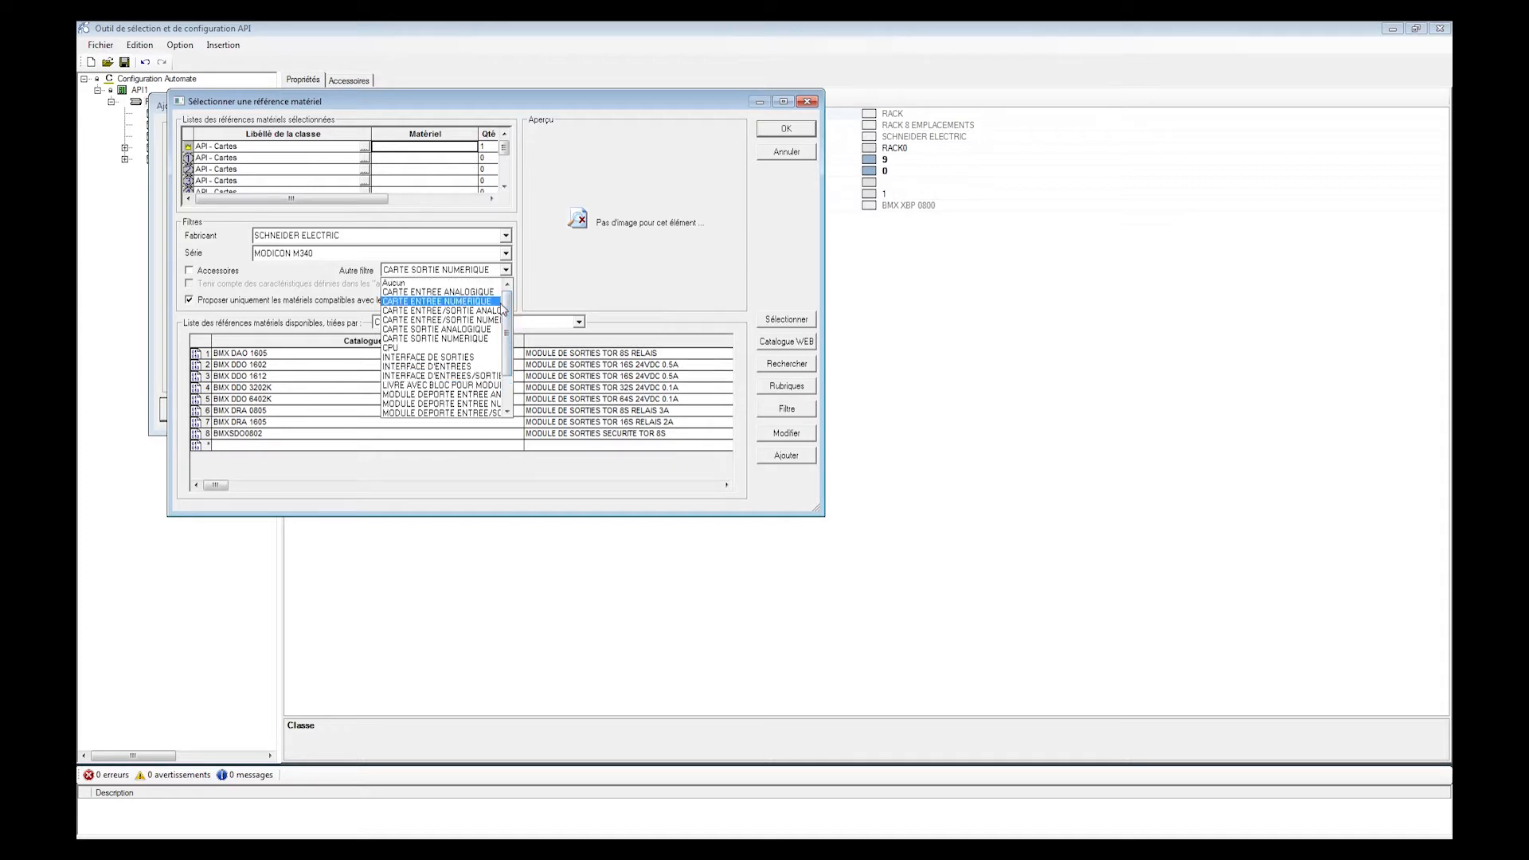
pyautogui.click(475, 293)
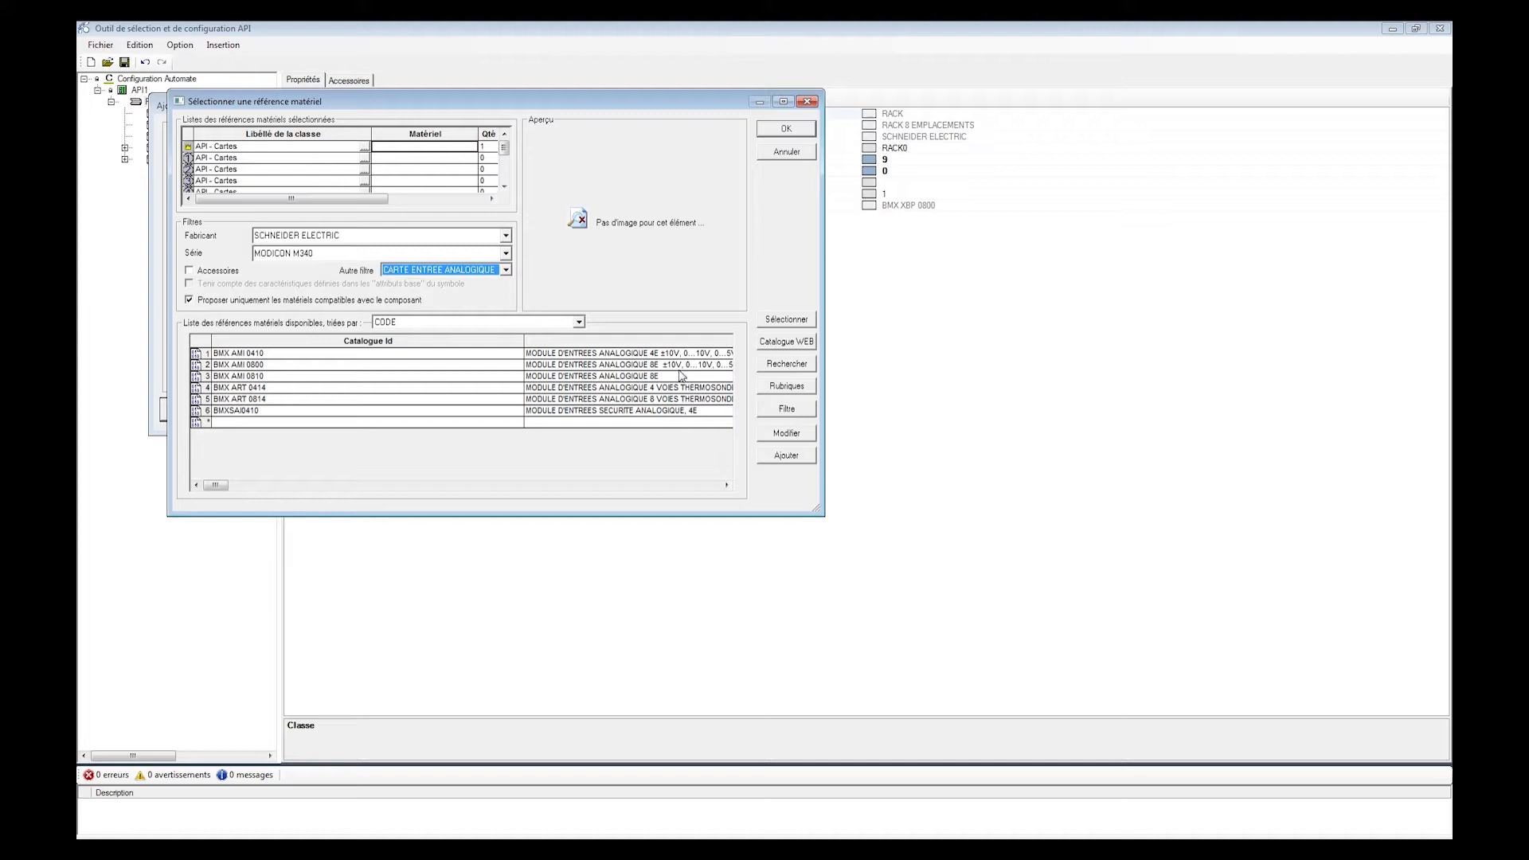
# Assign the 4-input analogue reference BMX AMI 0410 to the module and add it to the rack at address 4.
pyautogui.click(726, 485)
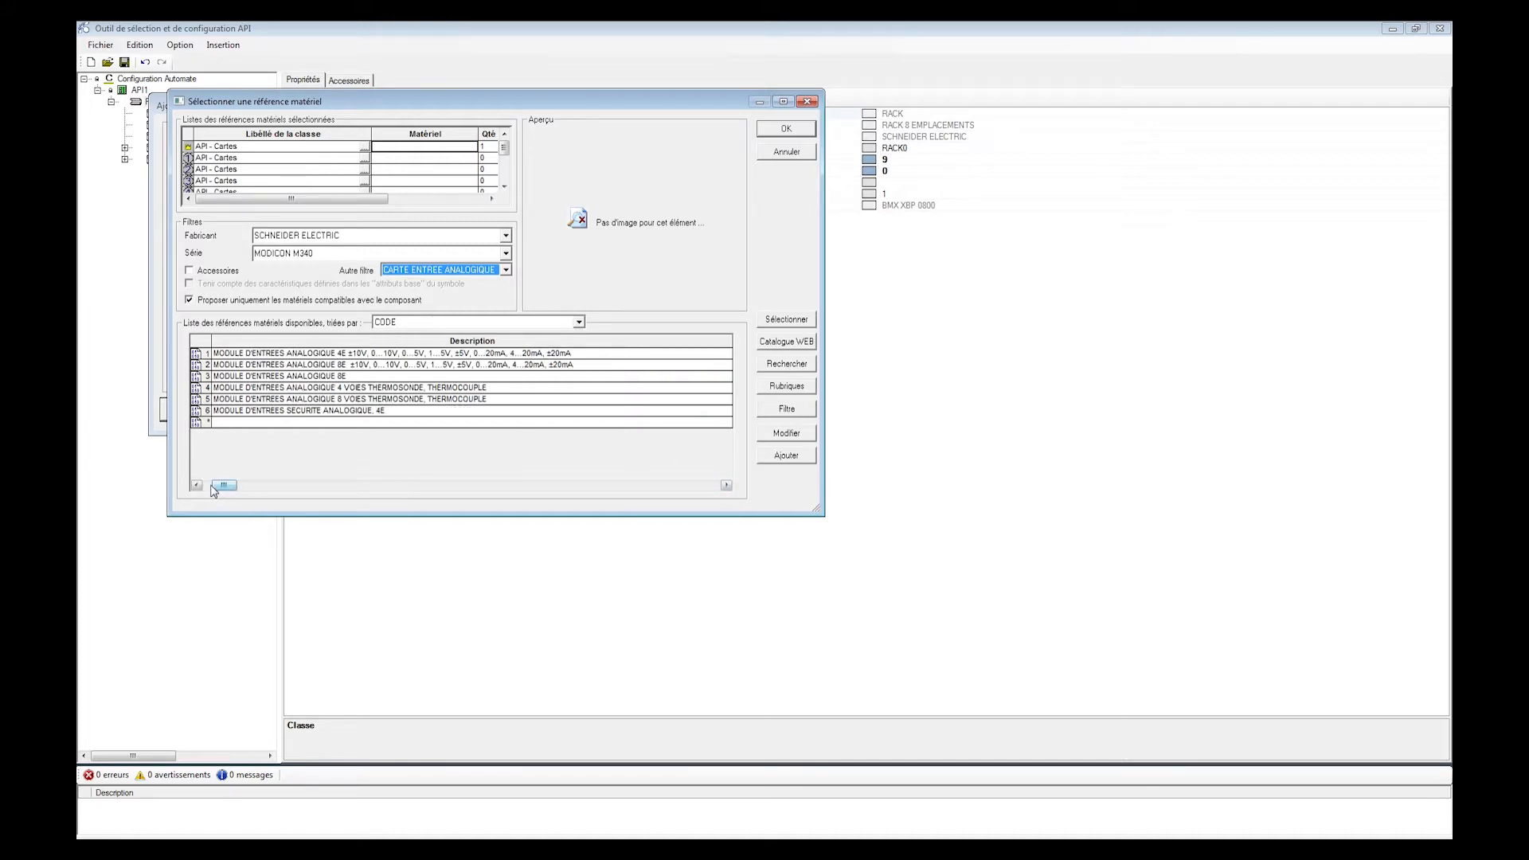
pyautogui.moveTo(220, 486); pyautogui.dragTo(213, 489)
pyautogui.doubleClick(255, 354)
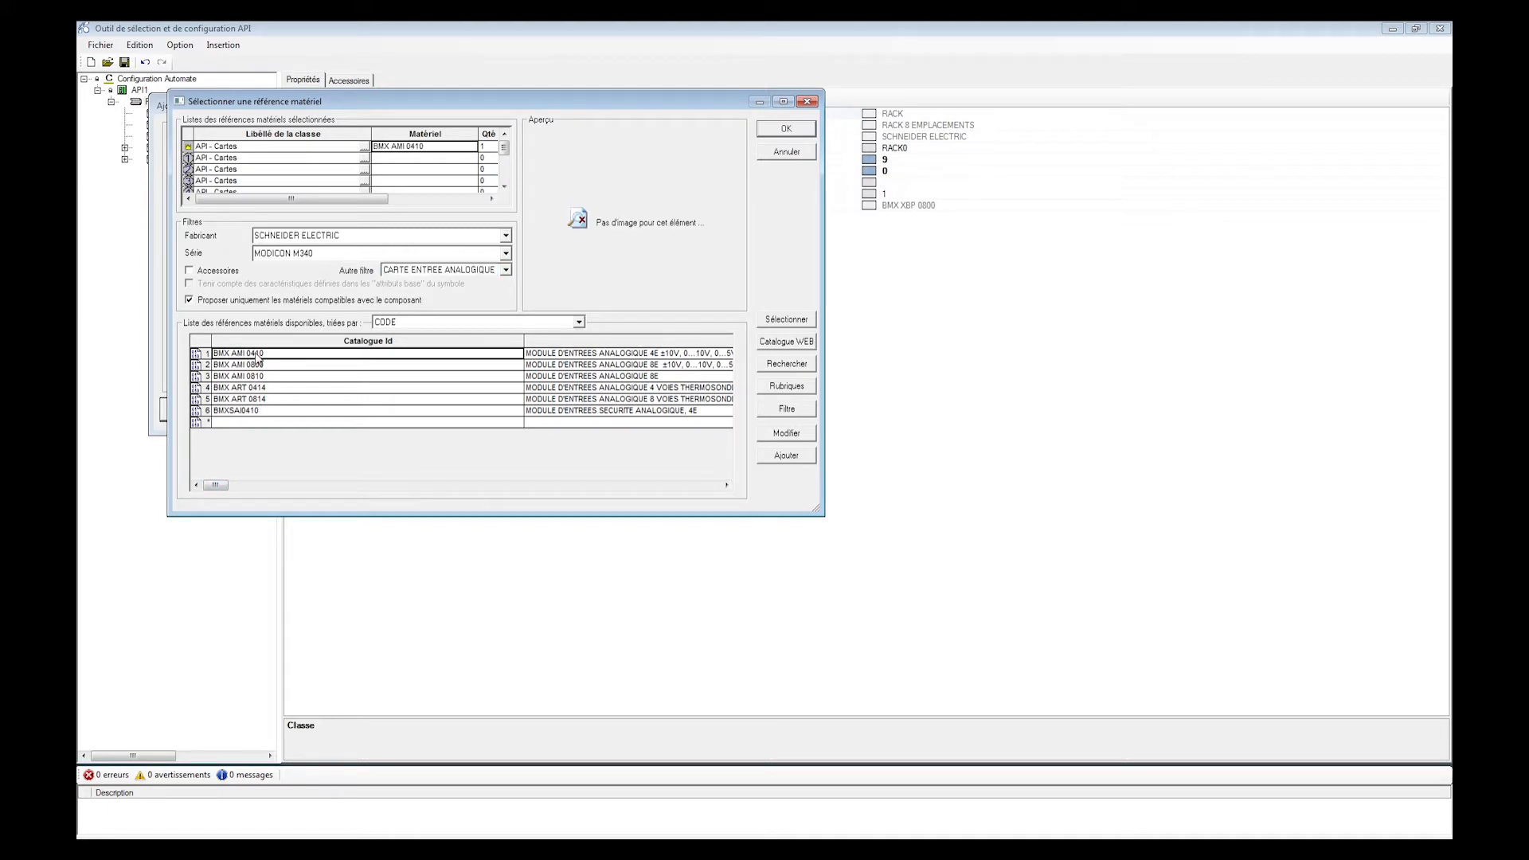
pyautogui.click(780, 130)
pyautogui.click(574, 413)
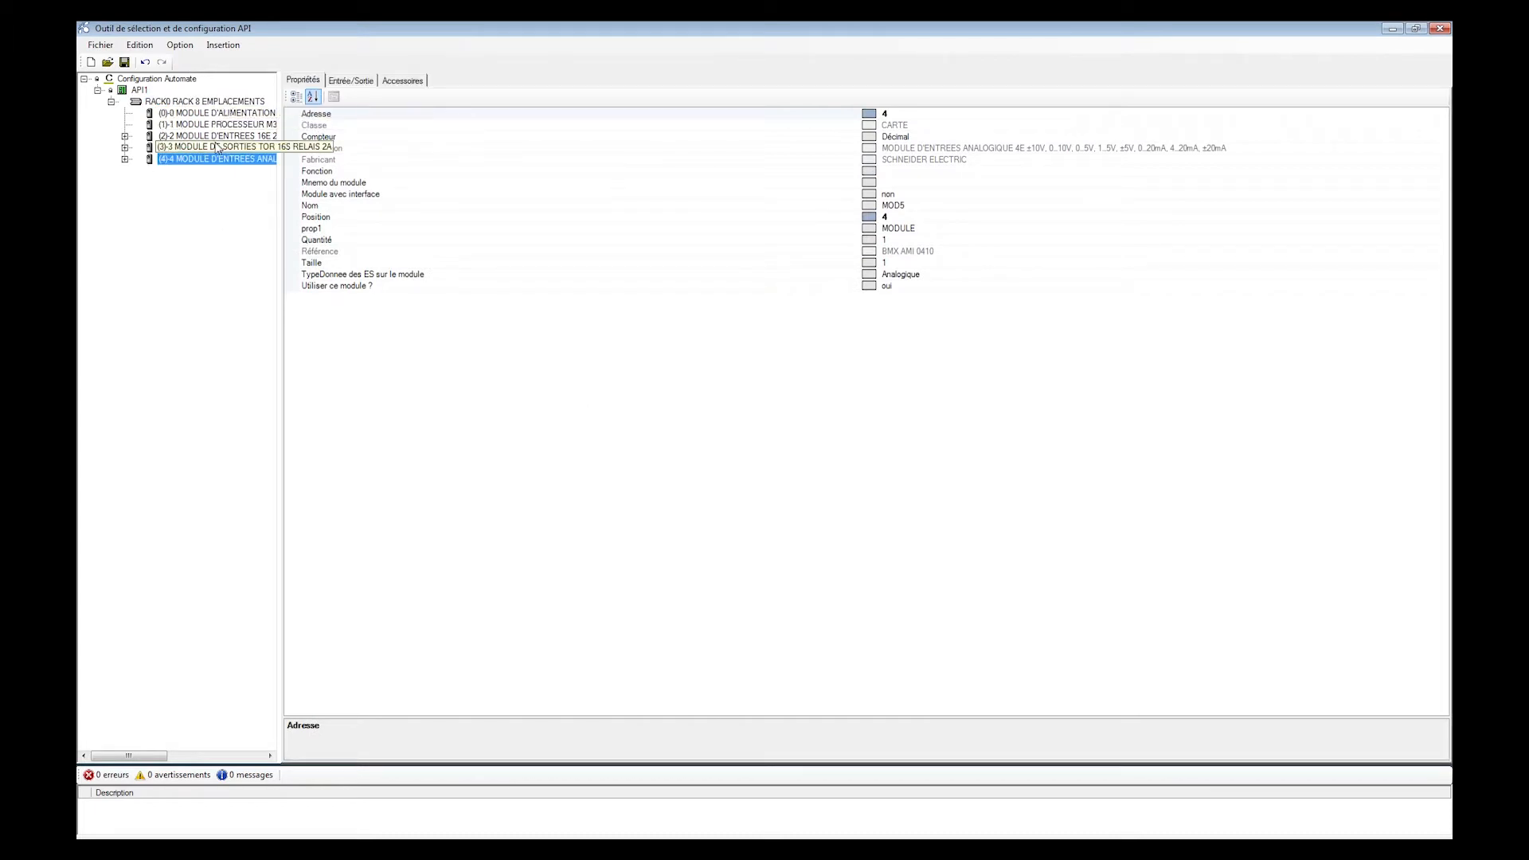
# Widen the configuration tree, expand the digital input module and examine its properties and those of channel %I0.2.0.
pyautogui.moveTo(281, 167); pyautogui.dragTo(371, 167)
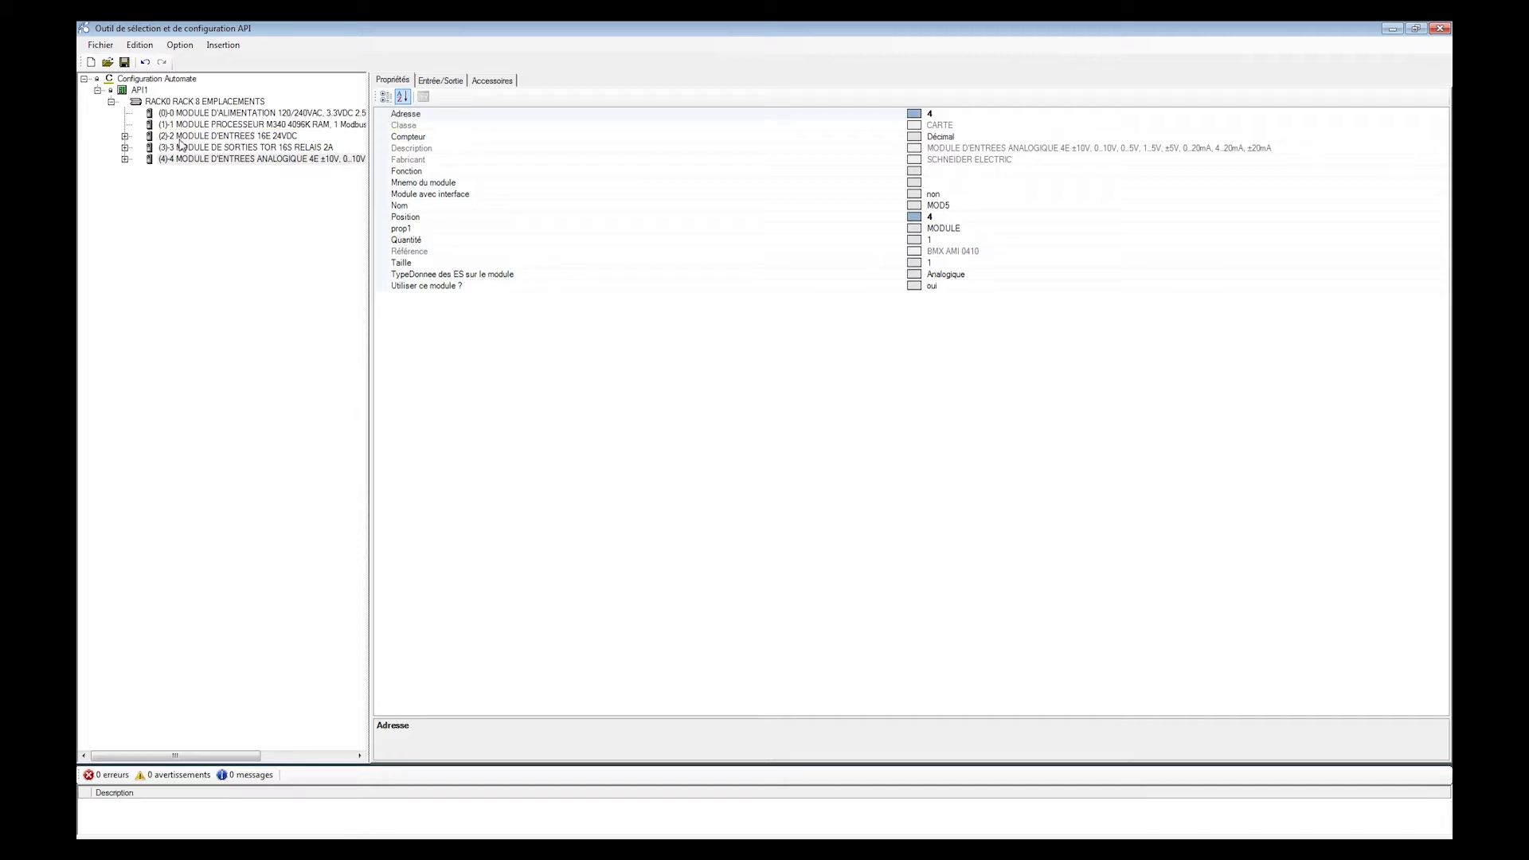
pyautogui.click(125, 136)
pyautogui.click(189, 137)
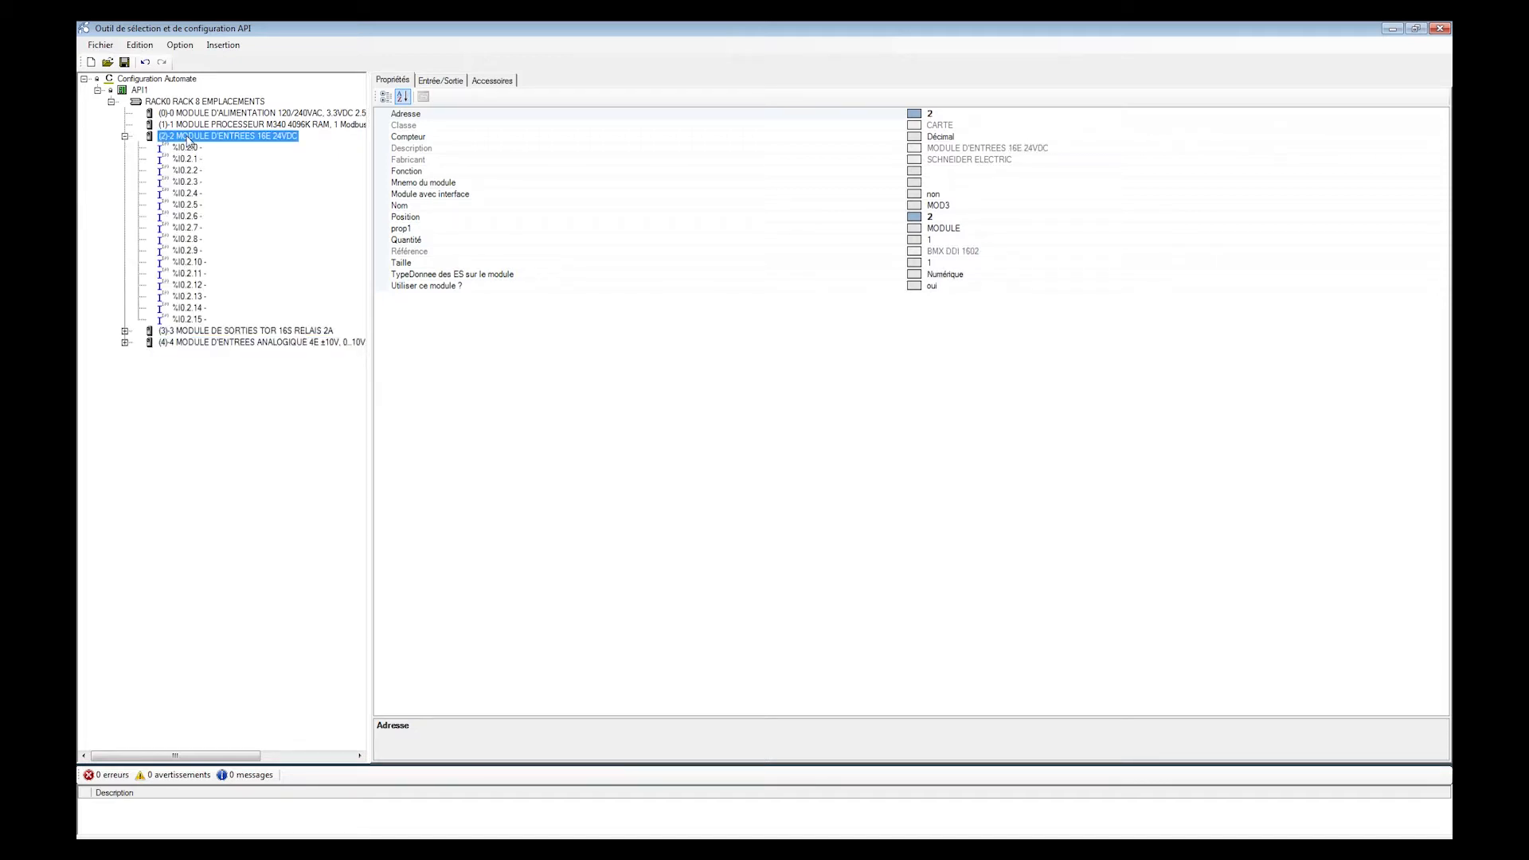
pyautogui.click(191, 148)
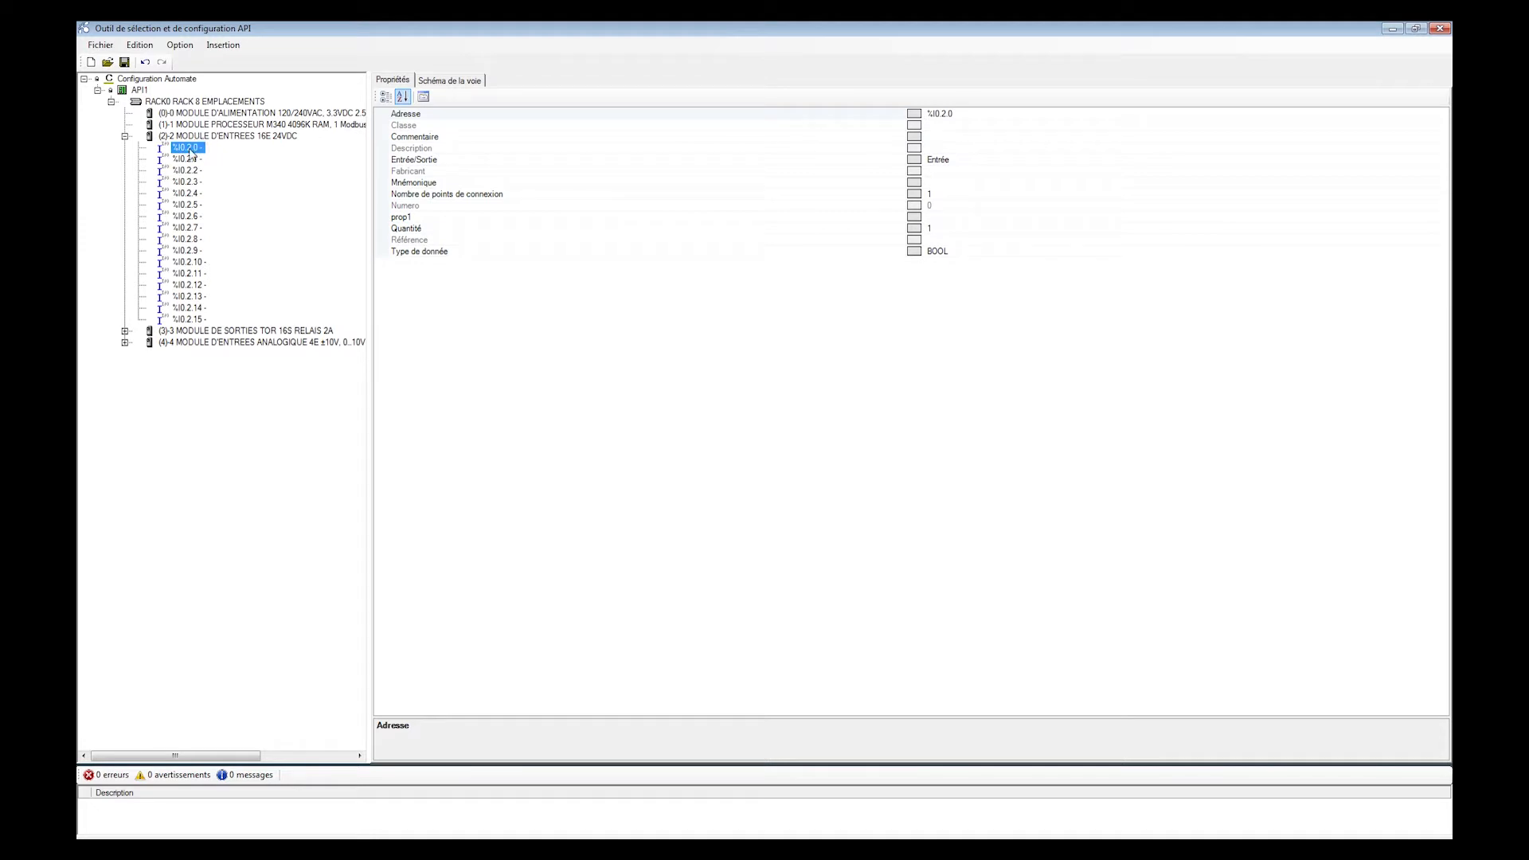
pyautogui.click(201, 137)
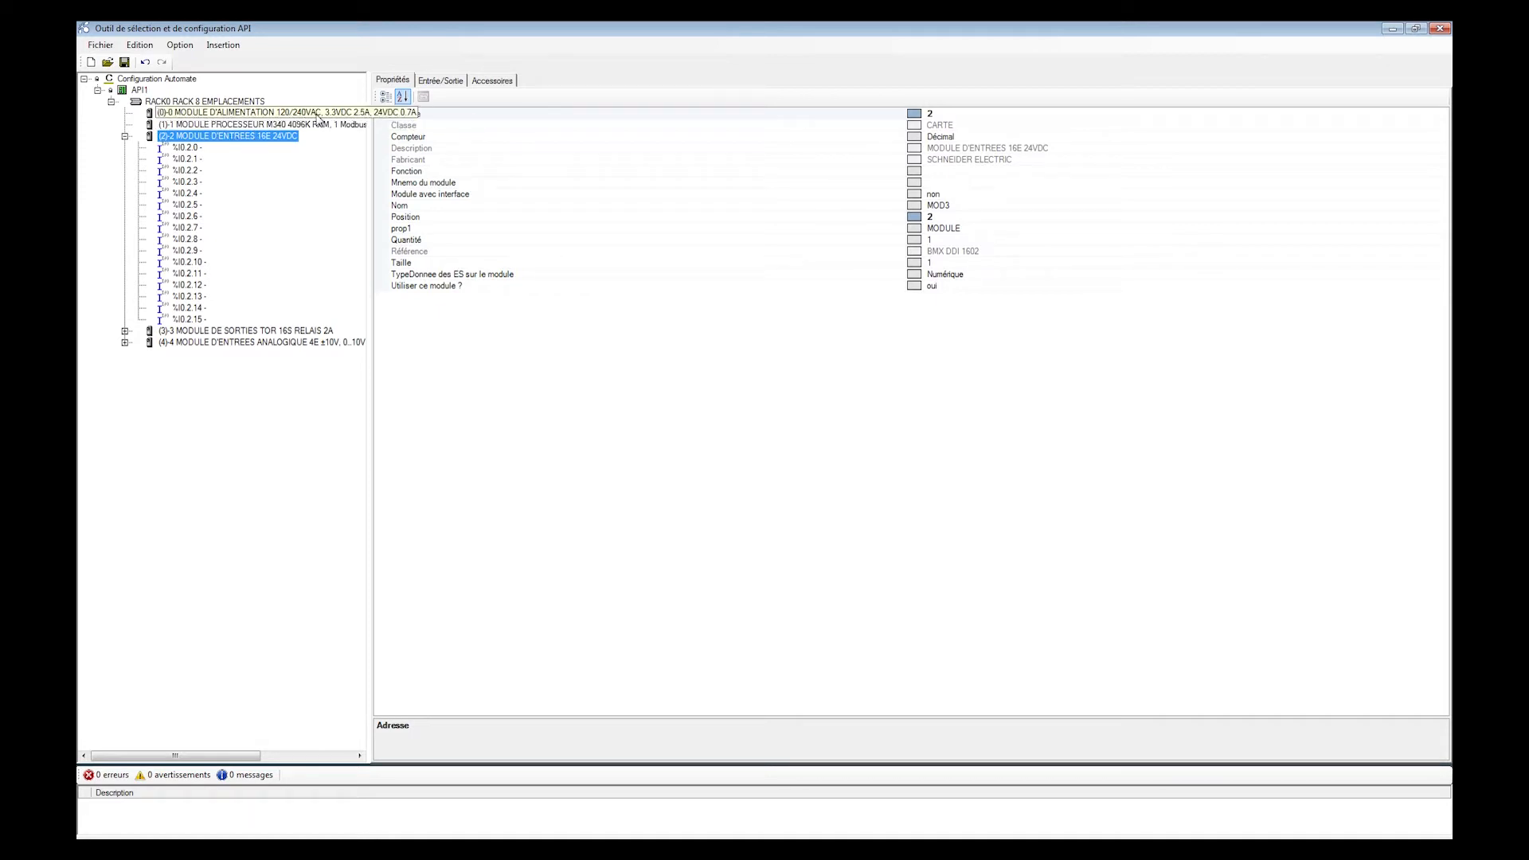
# In the digital input module's channel table, give %I0.2.1 the mnemonic dcy and the comment Départ cycle.
pyautogui.click(438, 83)
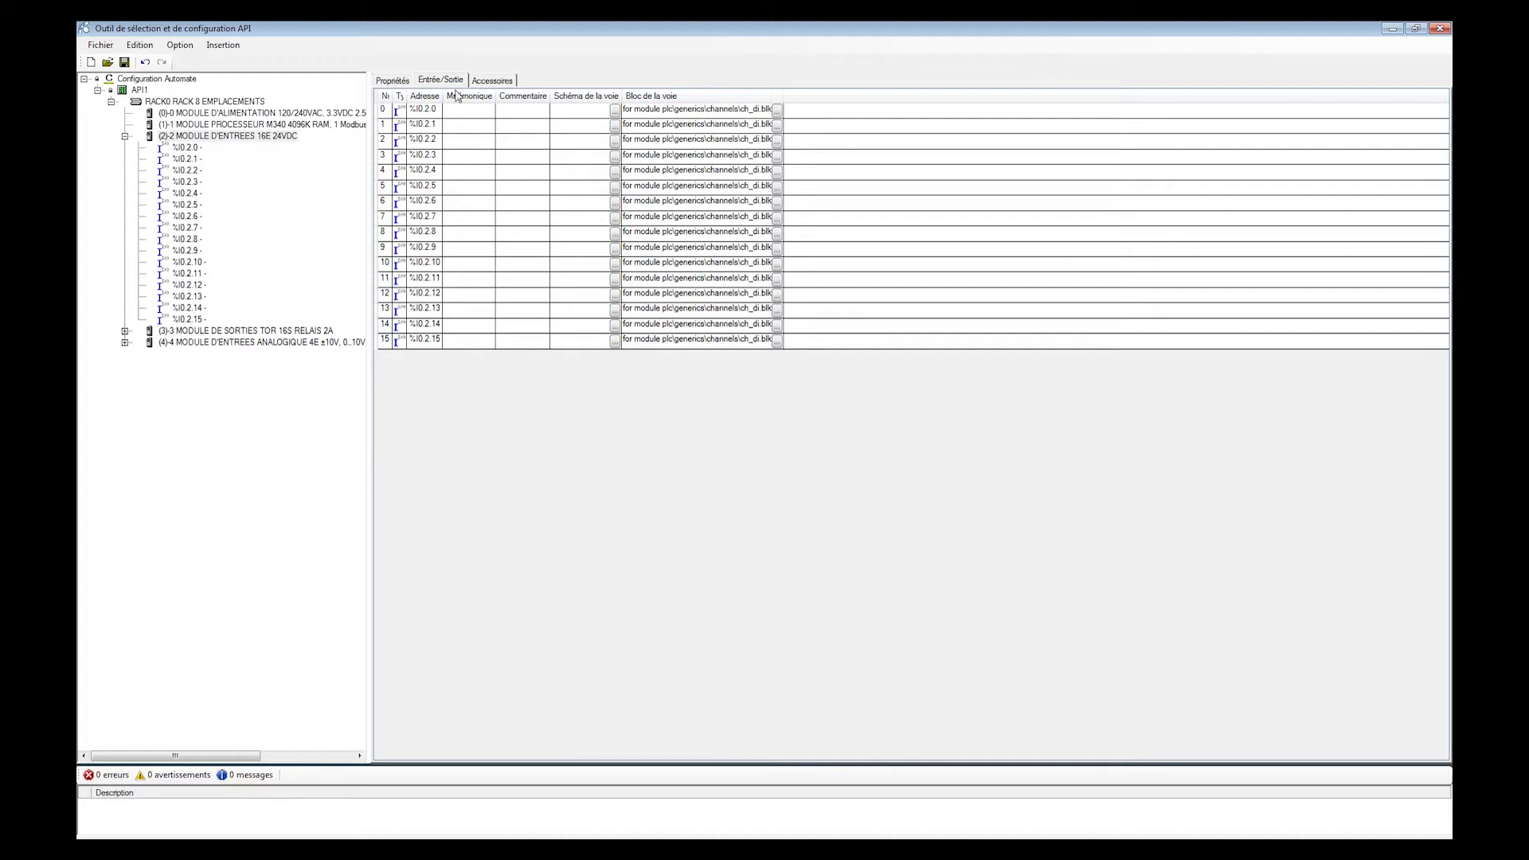
pyautogui.doubleClick(465, 112)
pyautogui.doubleClick(467, 128)
pyautogui.doubleClick(522, 127)
# Expand the relay output module in the tree and display its table of output channels.
pyautogui.click(125, 331)
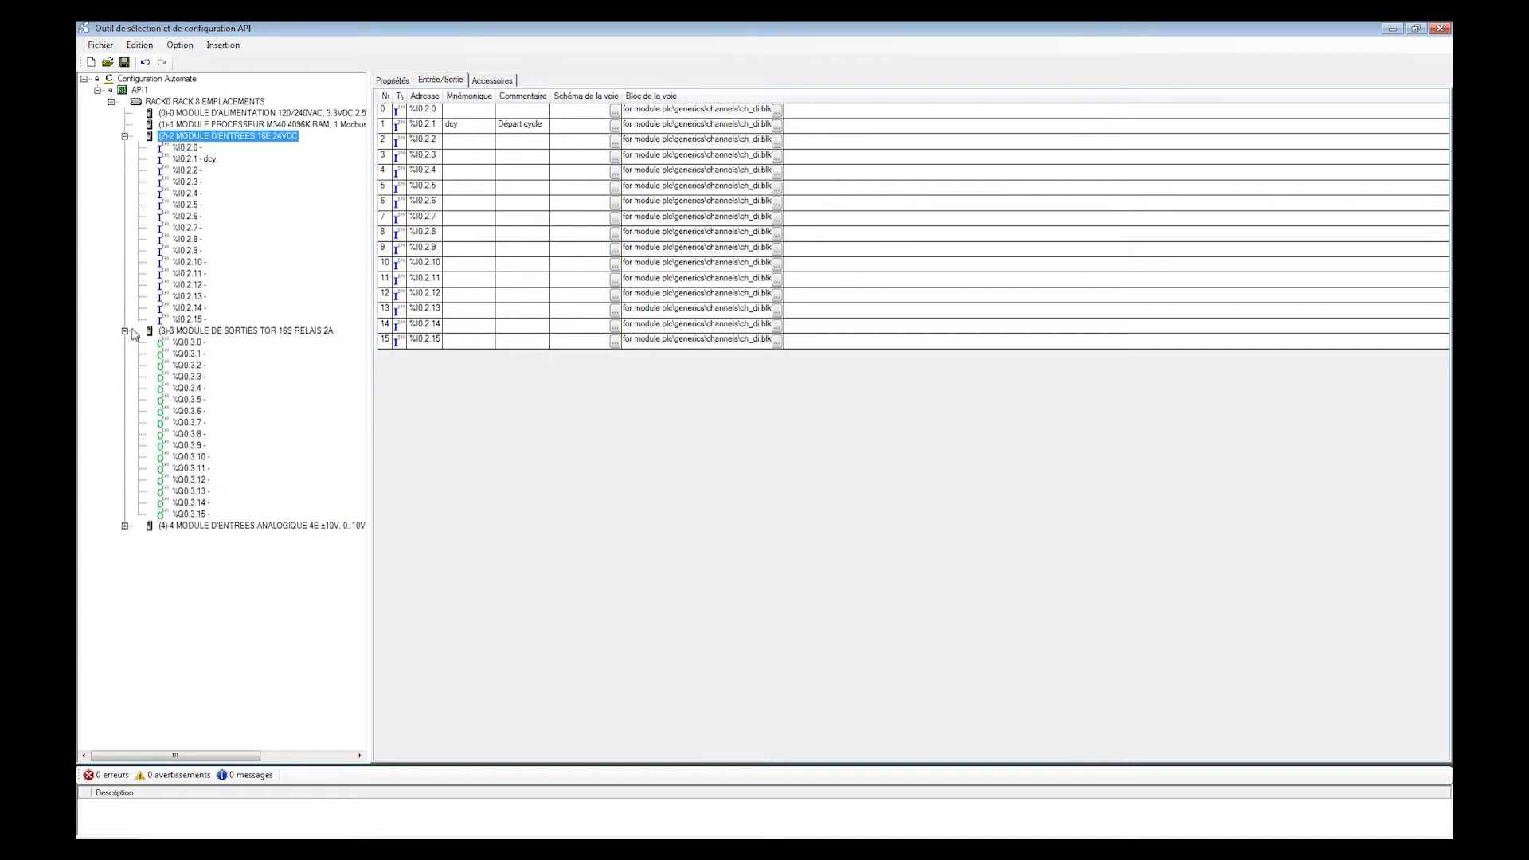
pyautogui.click(210, 342)
pyautogui.click(205, 333)
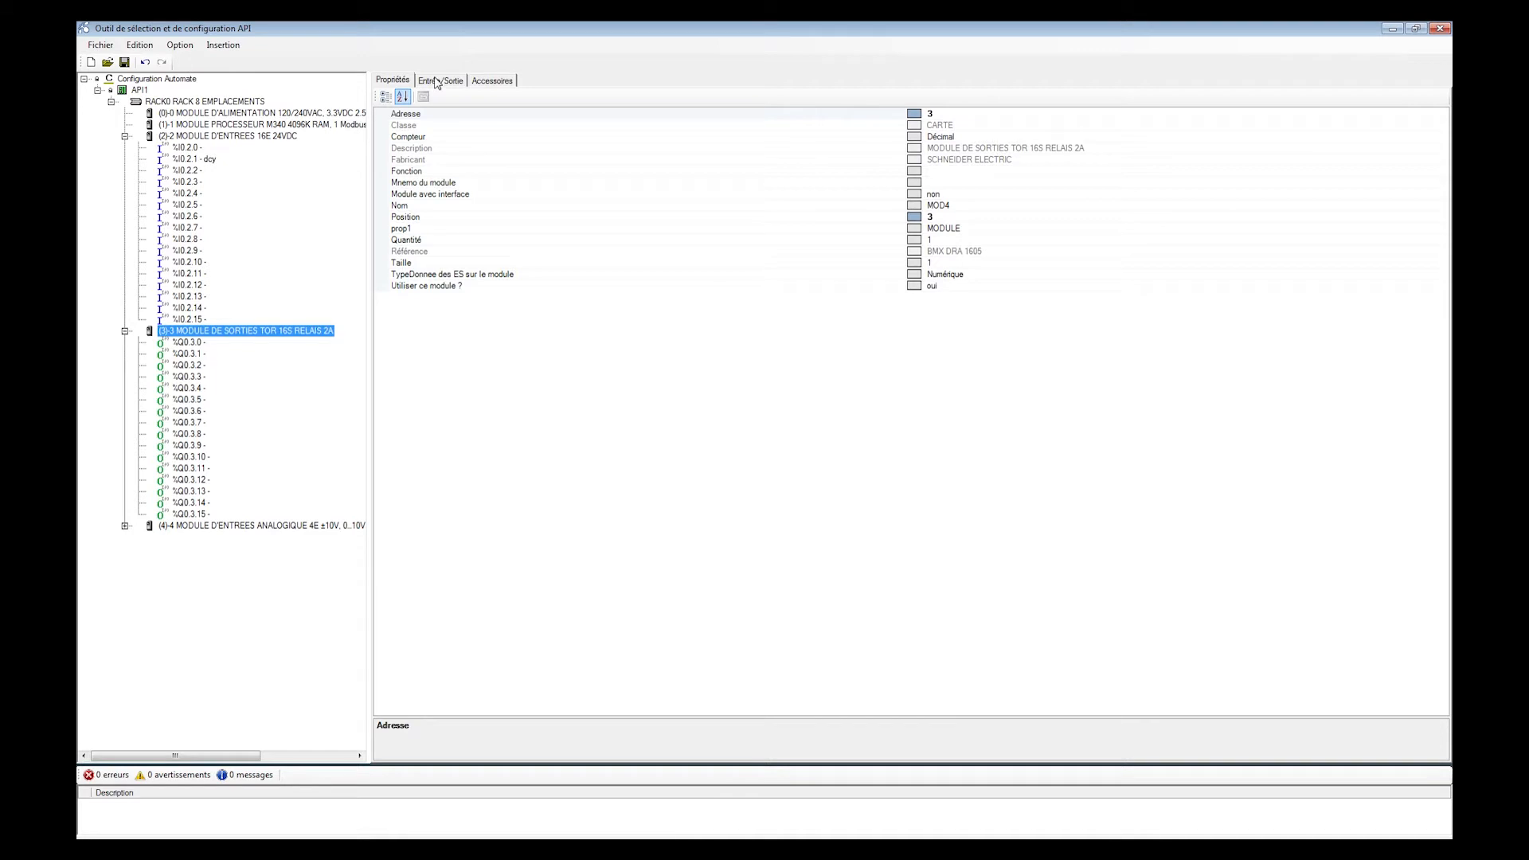
pyautogui.click(437, 81)
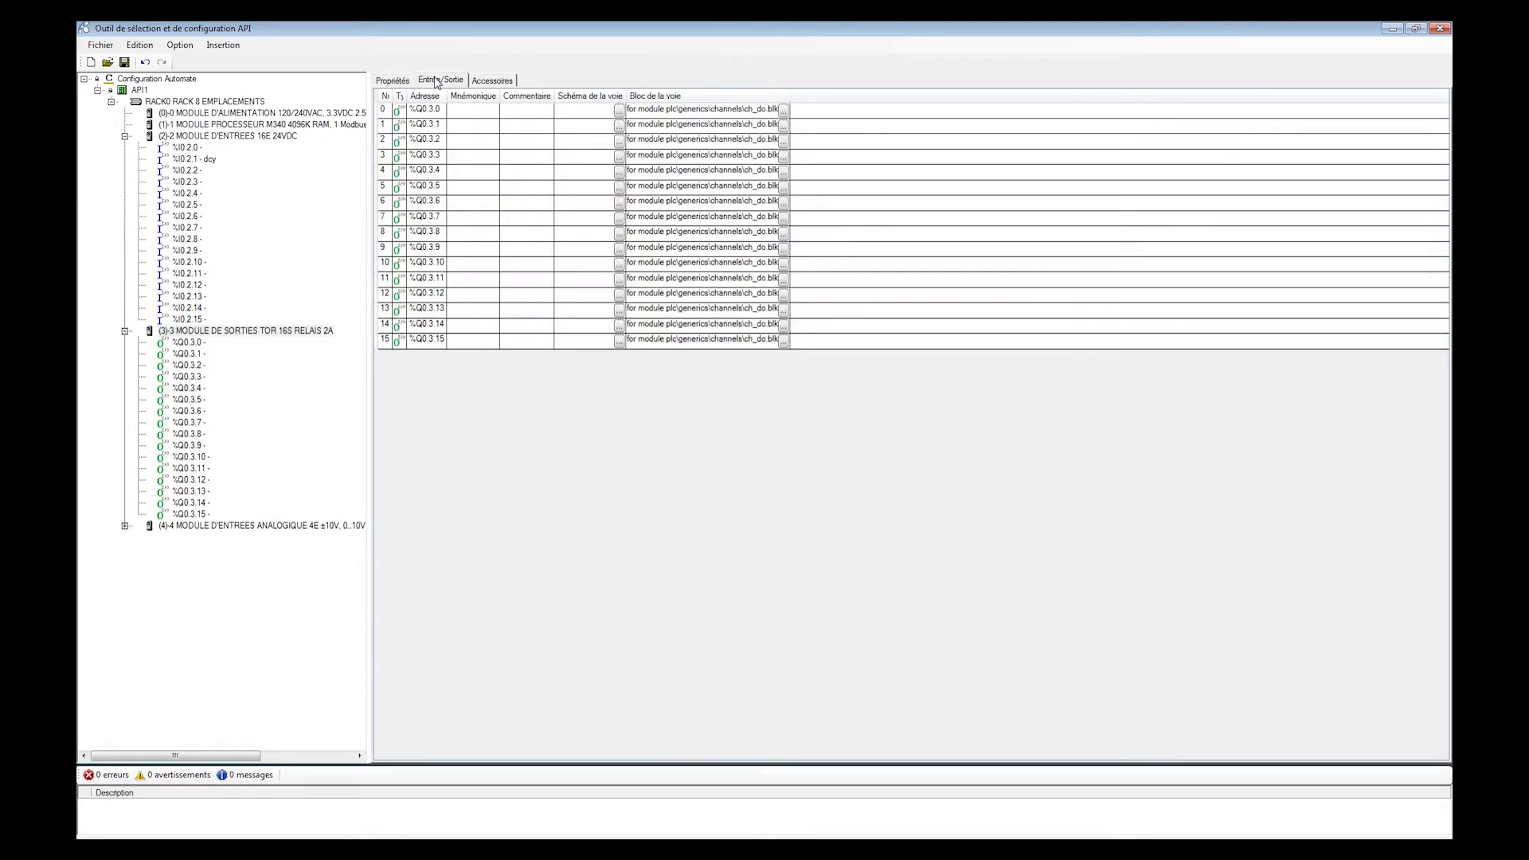
# Try to edit the address of output channel %Q0.3.2 in the relay output module's table.
pyautogui.click(427, 142)
pyautogui.click(423, 140)
pyautogui.press('BackSpace')
pyautogui.press('BackSpace')
pyautogui.write('0.')
pyautogui.click(473, 159)
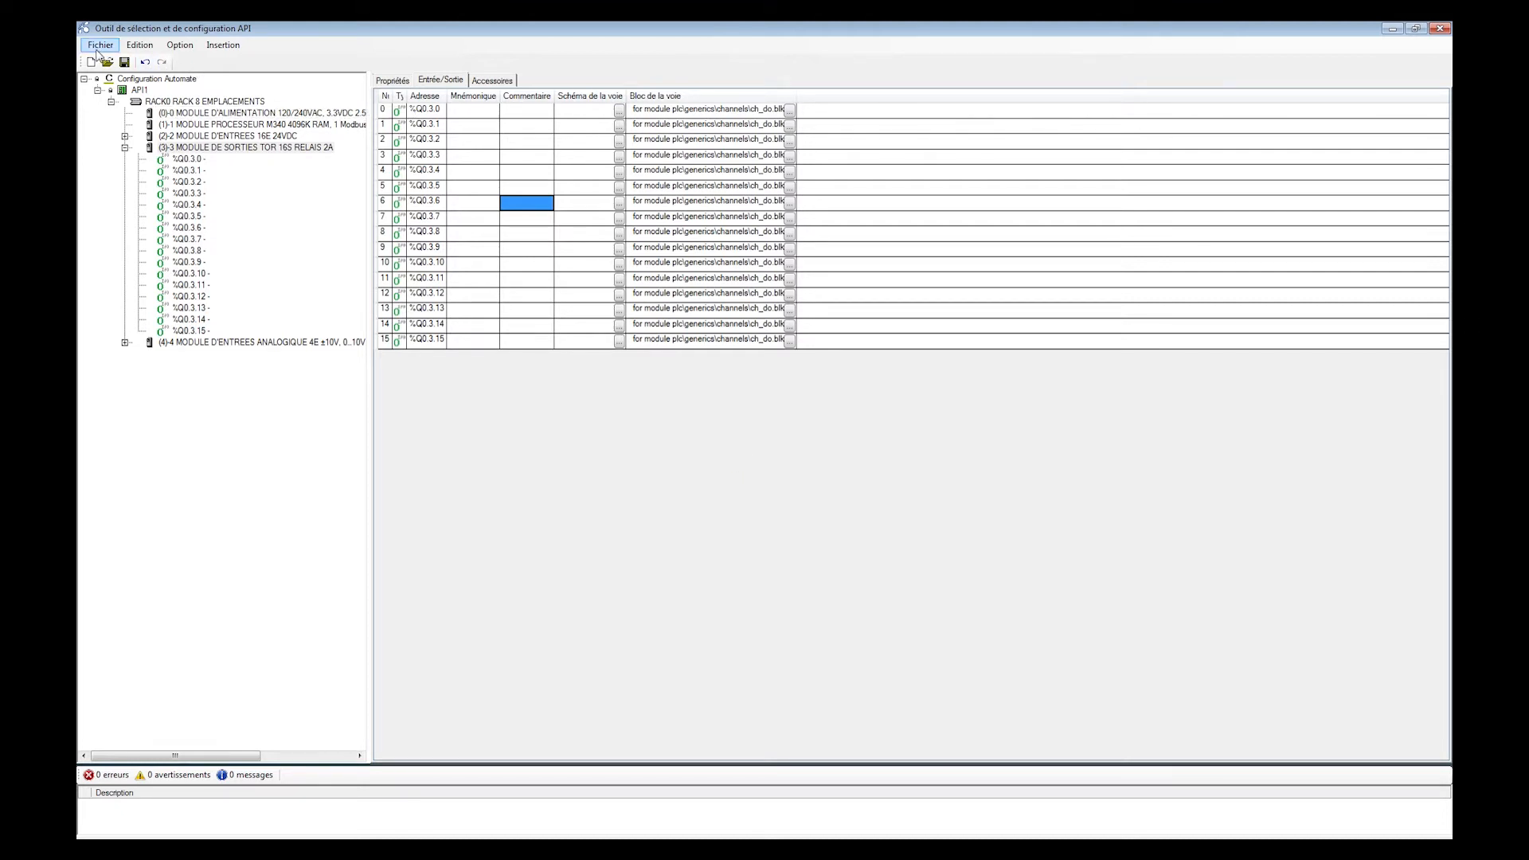
pyautogui.click(217, 49)
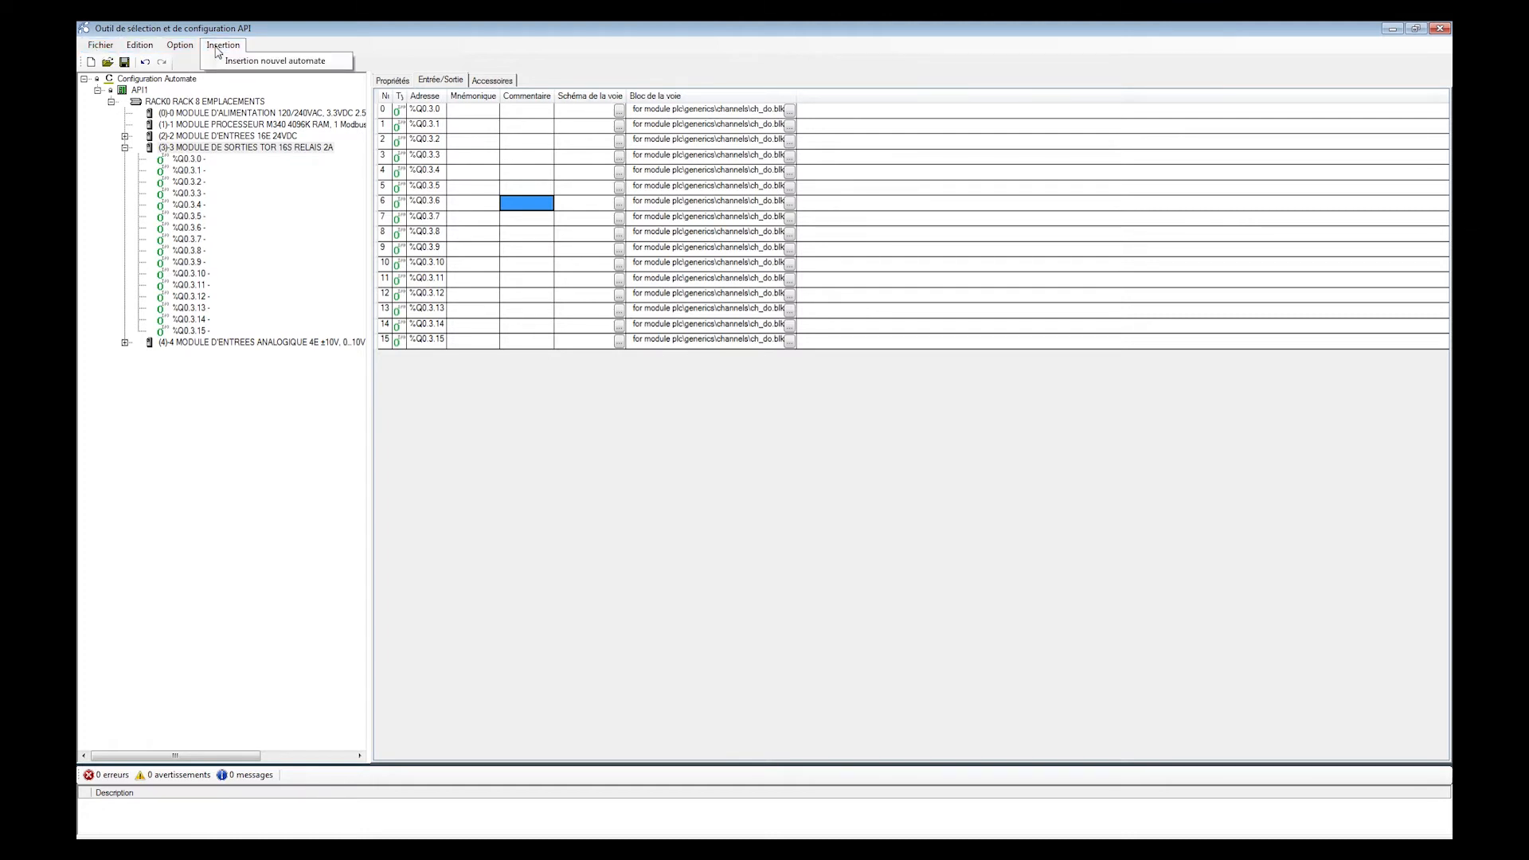
pyautogui.moveTo(179, 46)
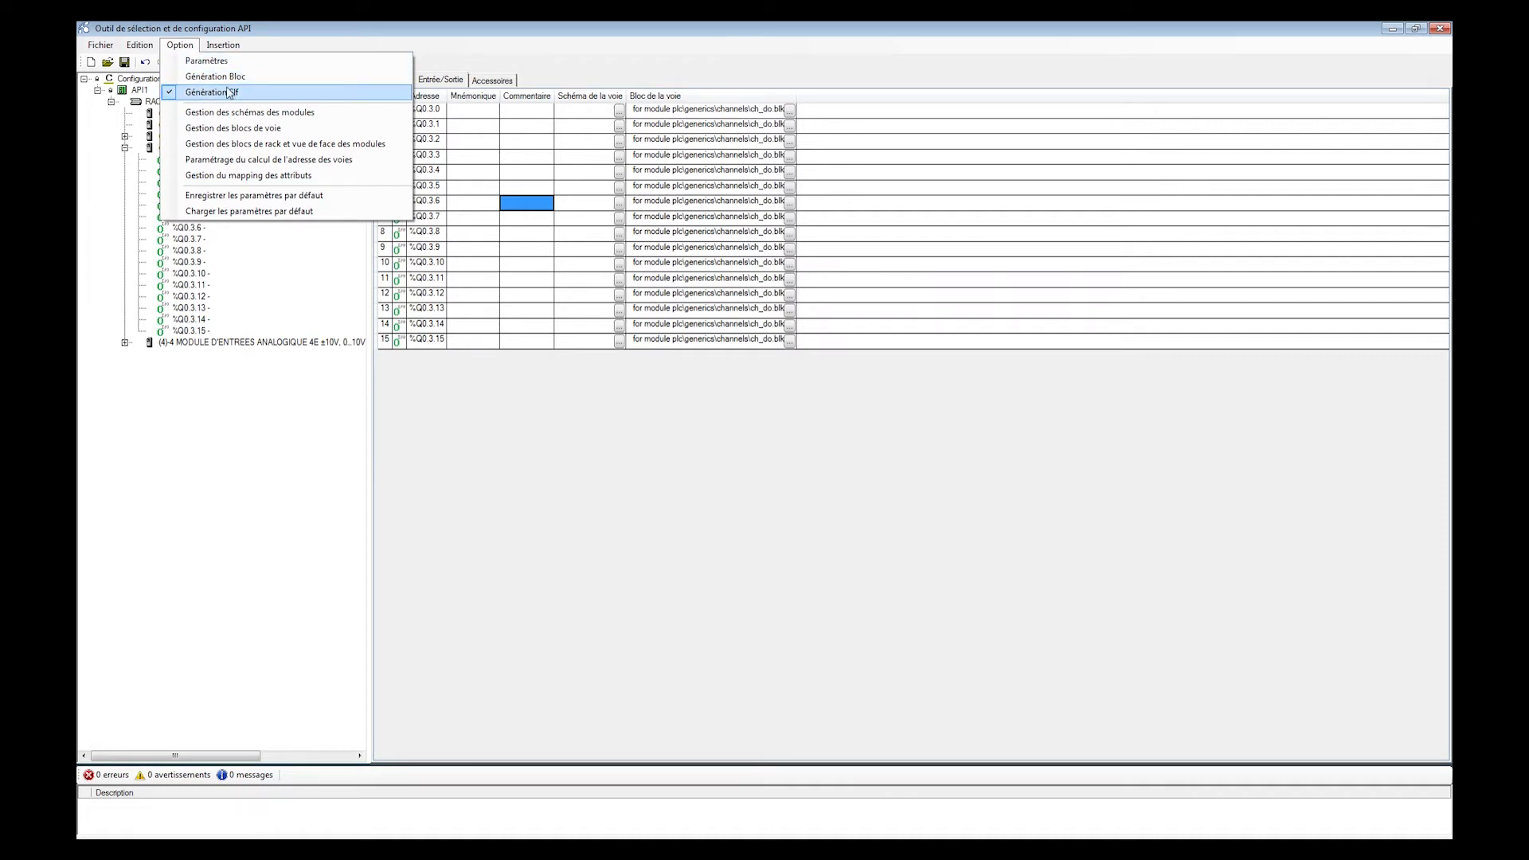
# Start generating the PLC folios and choose SCHEMA as their destination group.
pyautogui.click(145, 75)
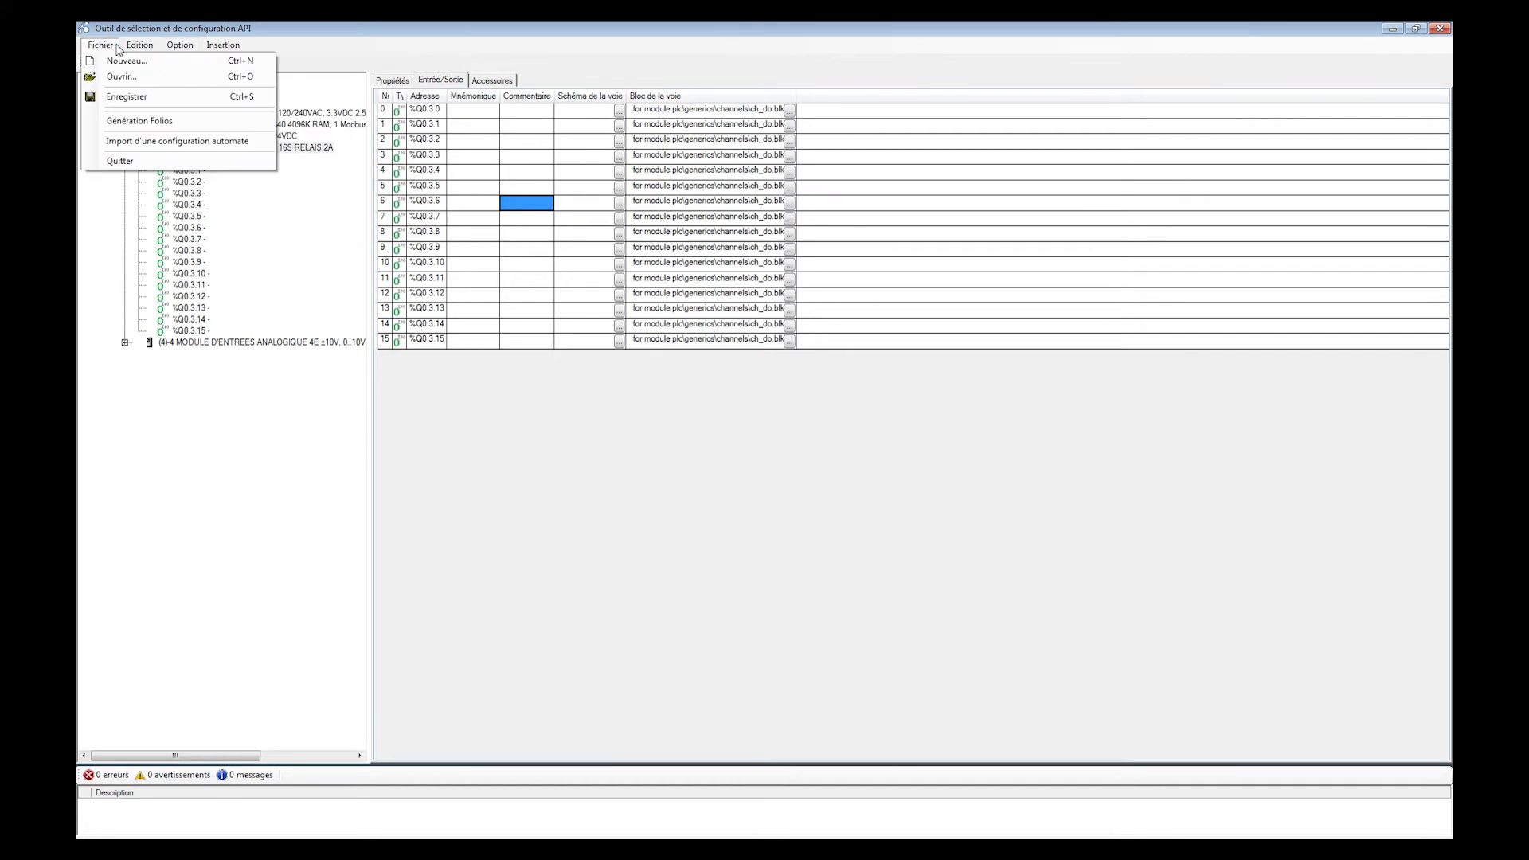
pyautogui.click(135, 122)
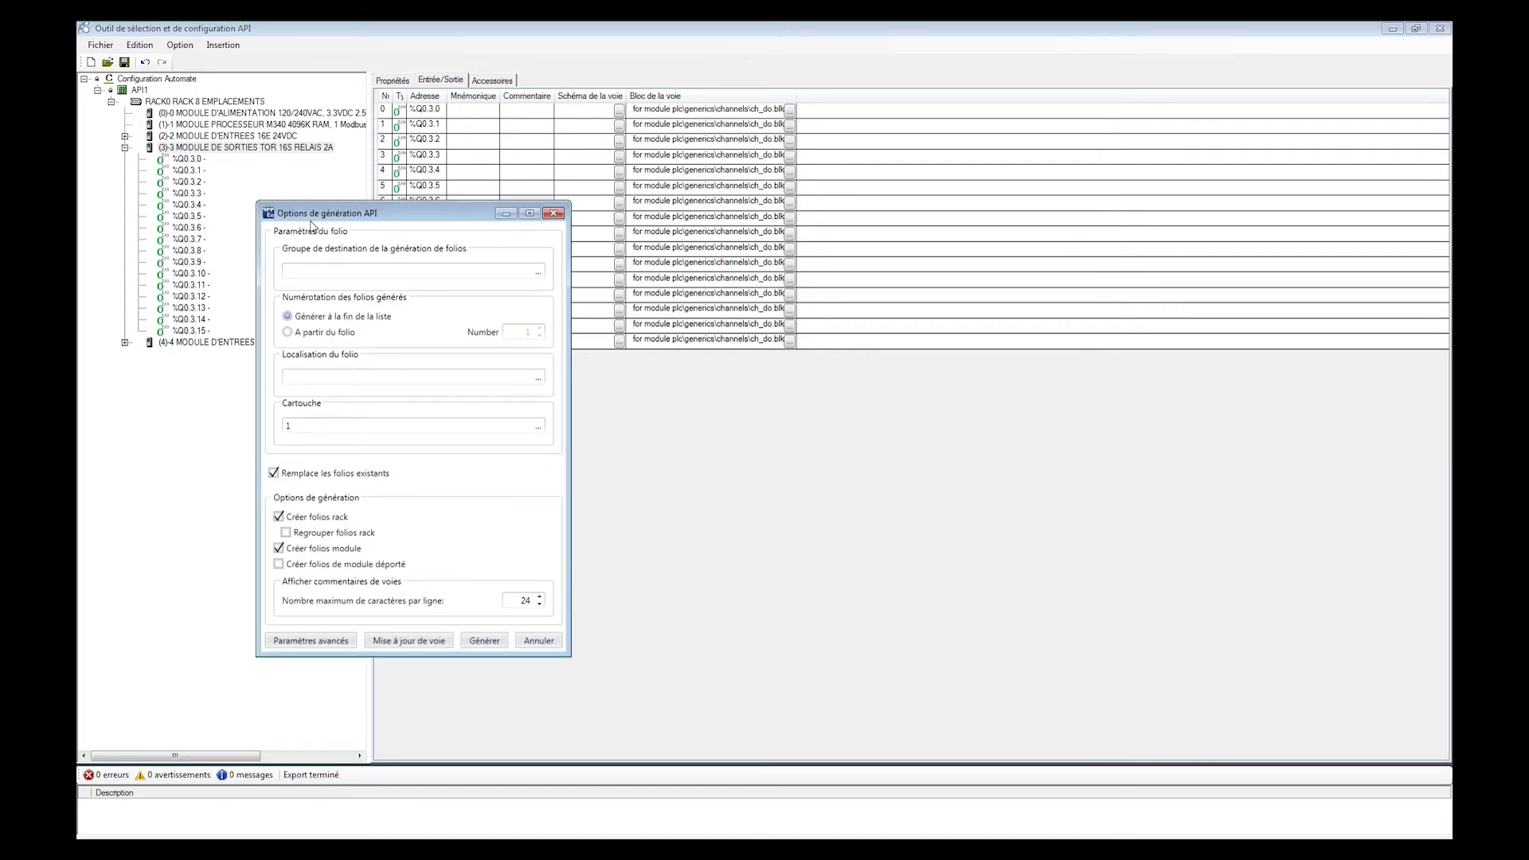
pyautogui.click(538, 273)
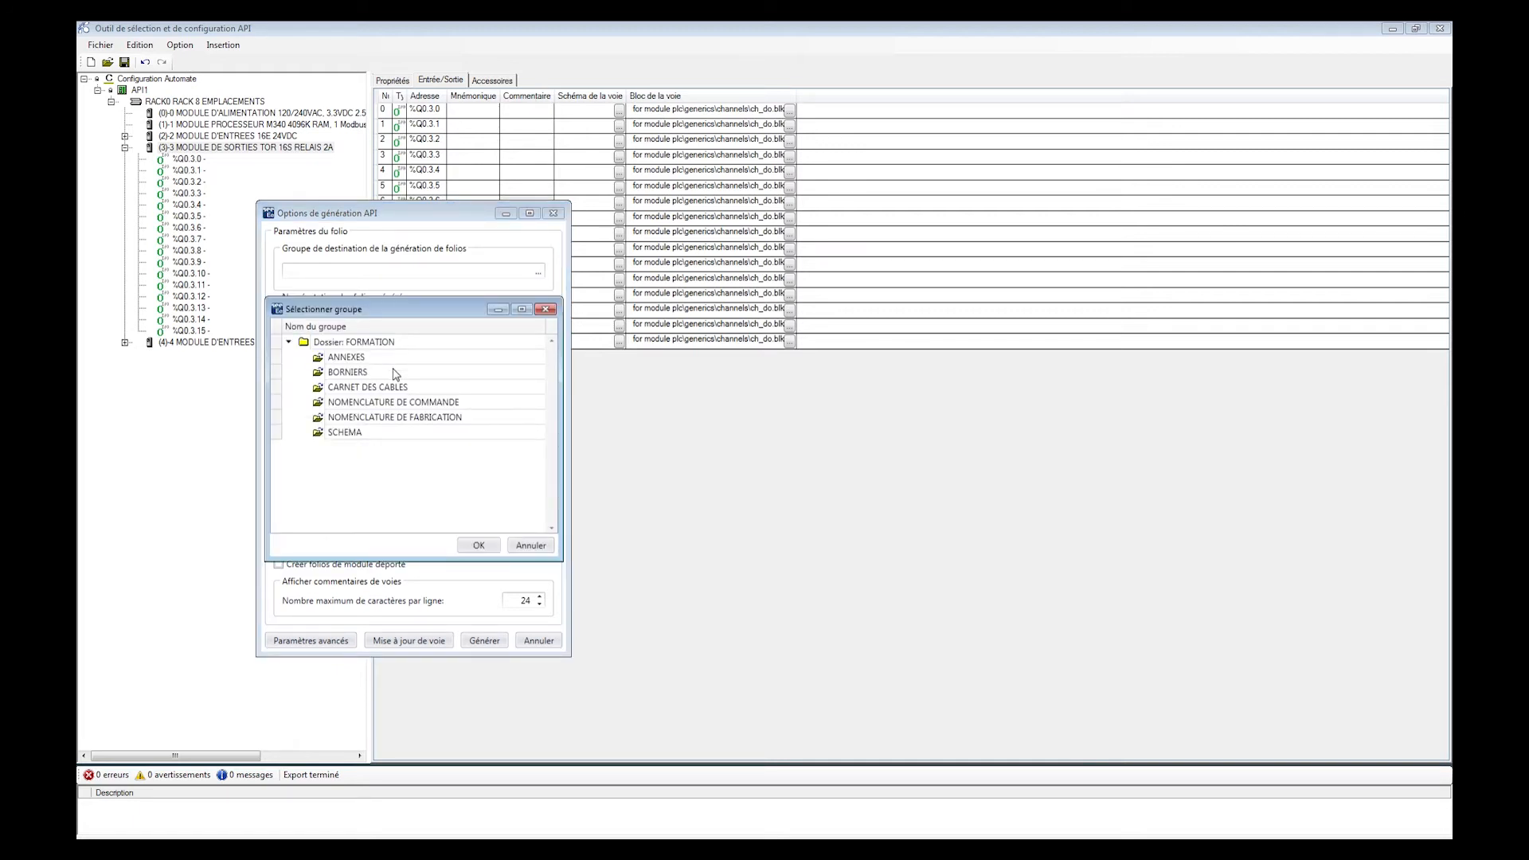
pyautogui.click(348, 433)
pyautogui.click(479, 545)
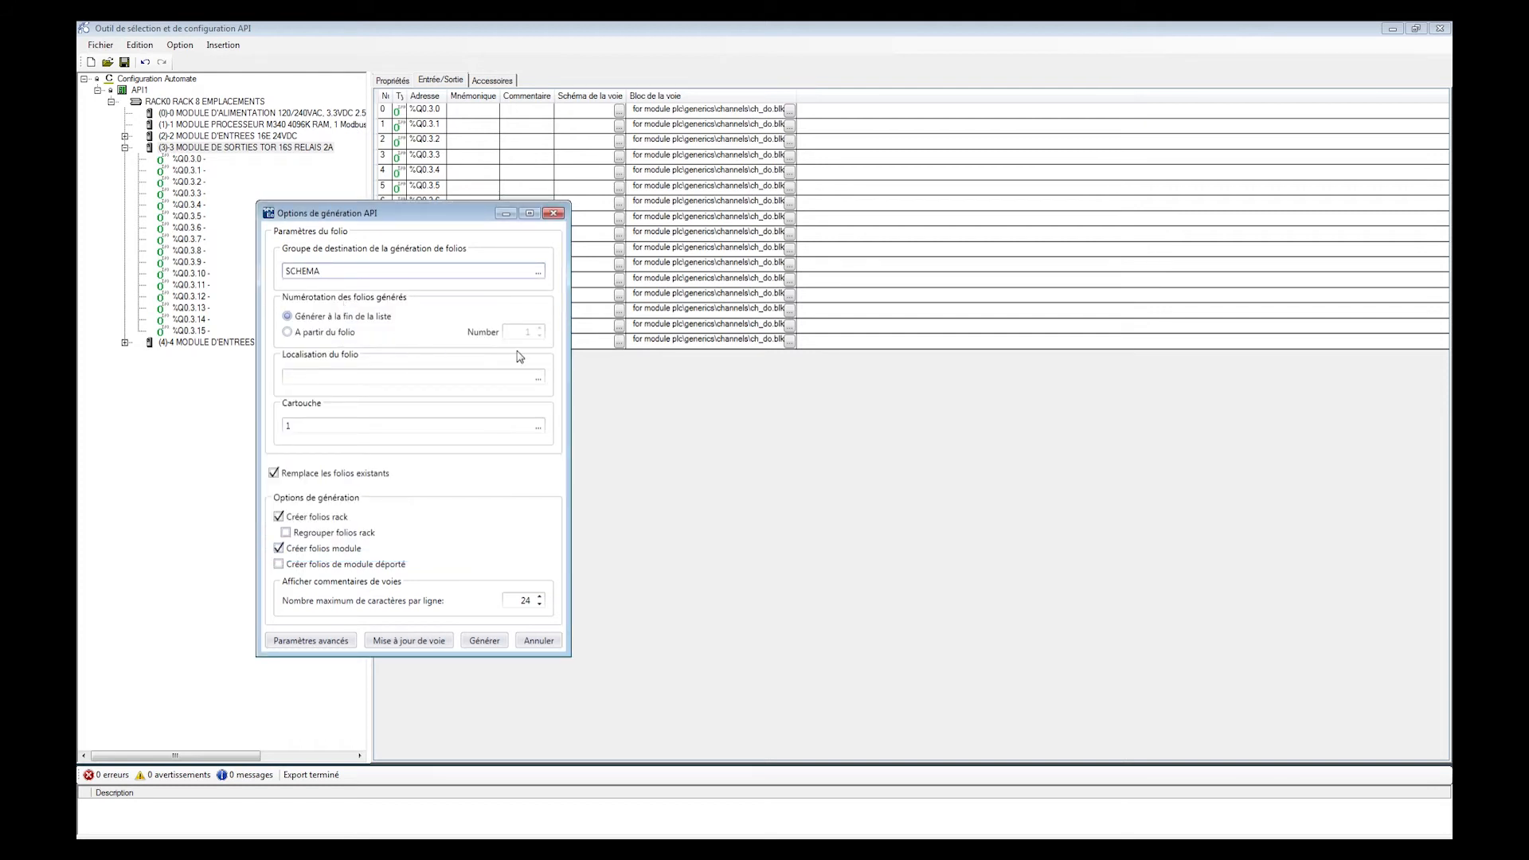
# Number the generated folios starting from folio 10, set their location to ARM01 and generate them.
pyautogui.click(350, 335)
pyautogui.click(539, 335)
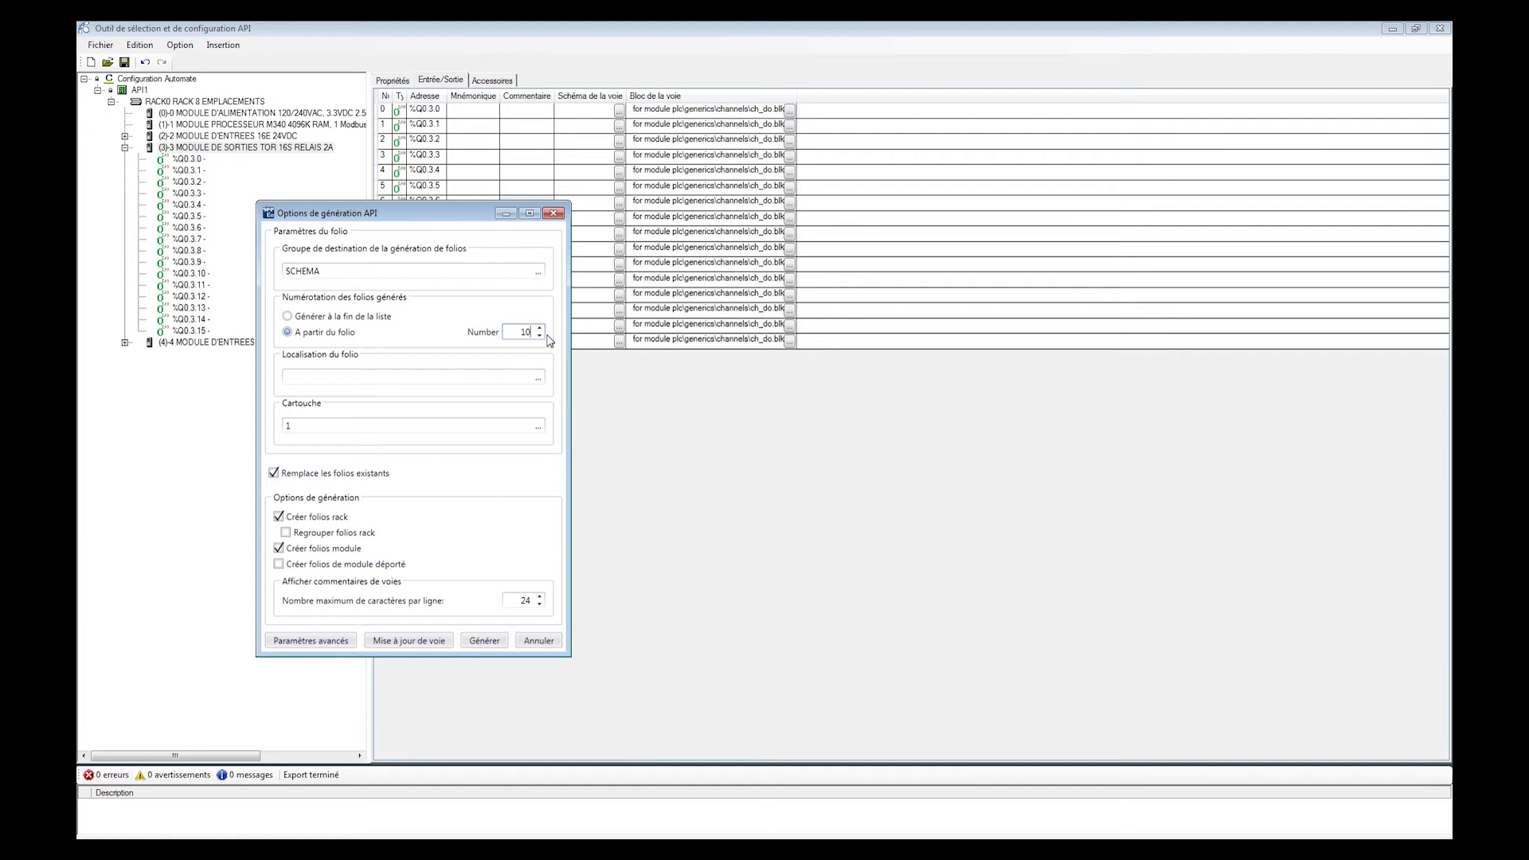
pyautogui.click(538, 378)
pyautogui.click(704, 368)
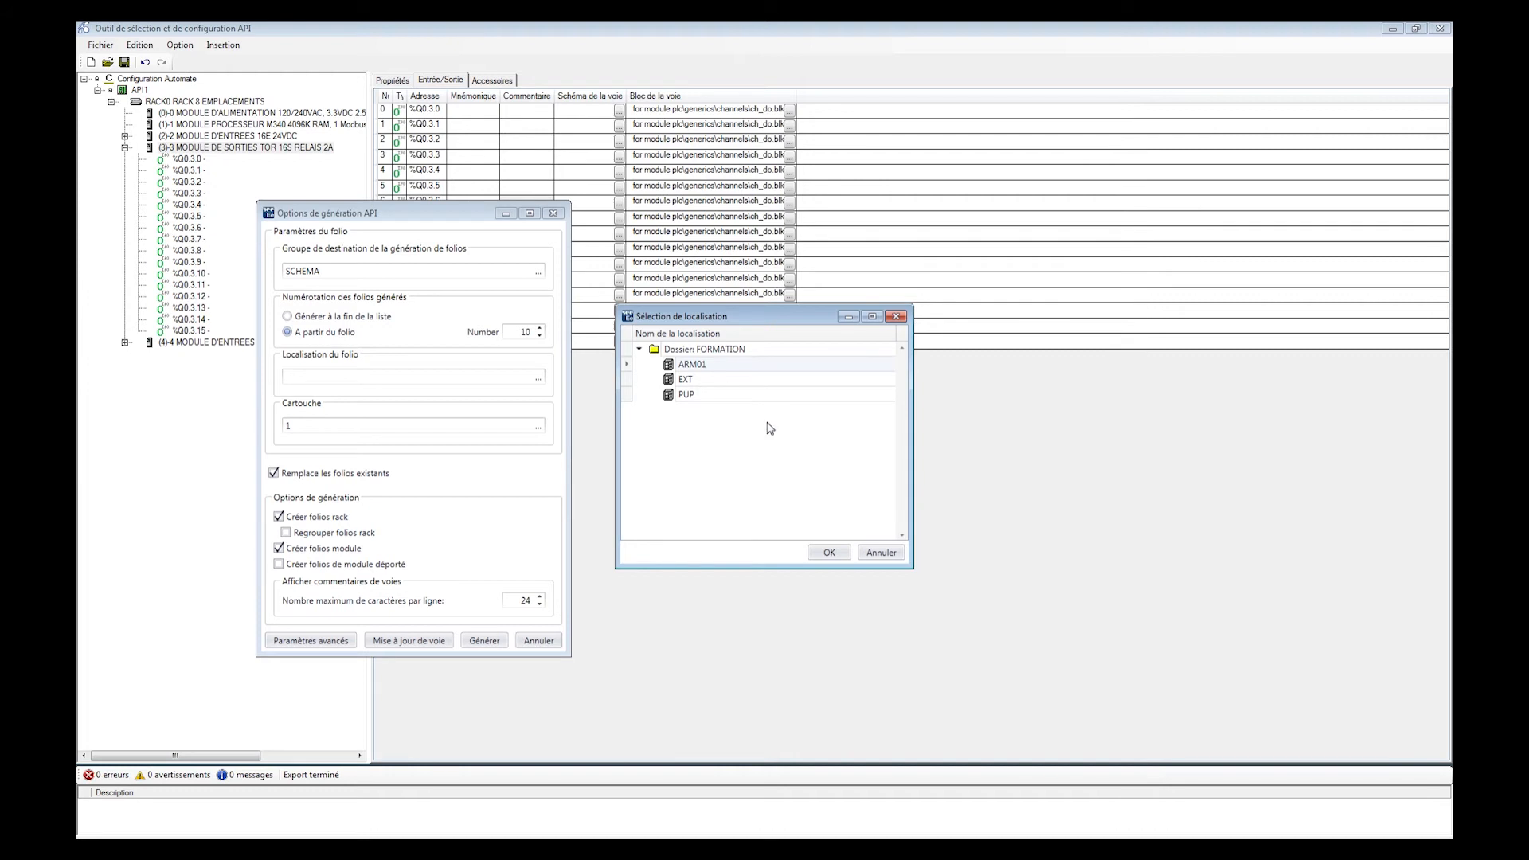
pyautogui.click(830, 553)
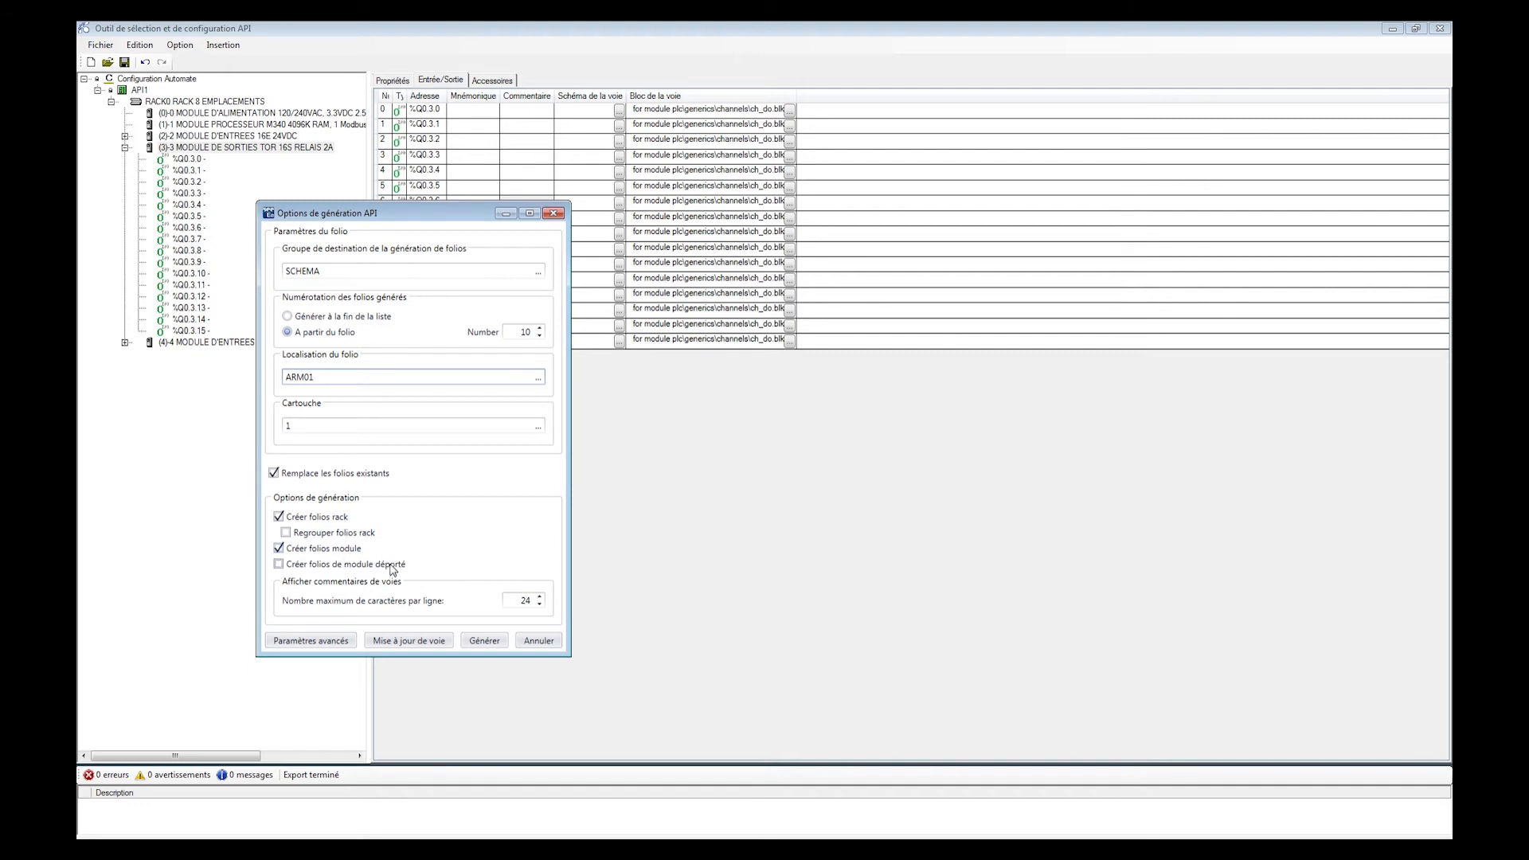
pyautogui.click(479, 643)
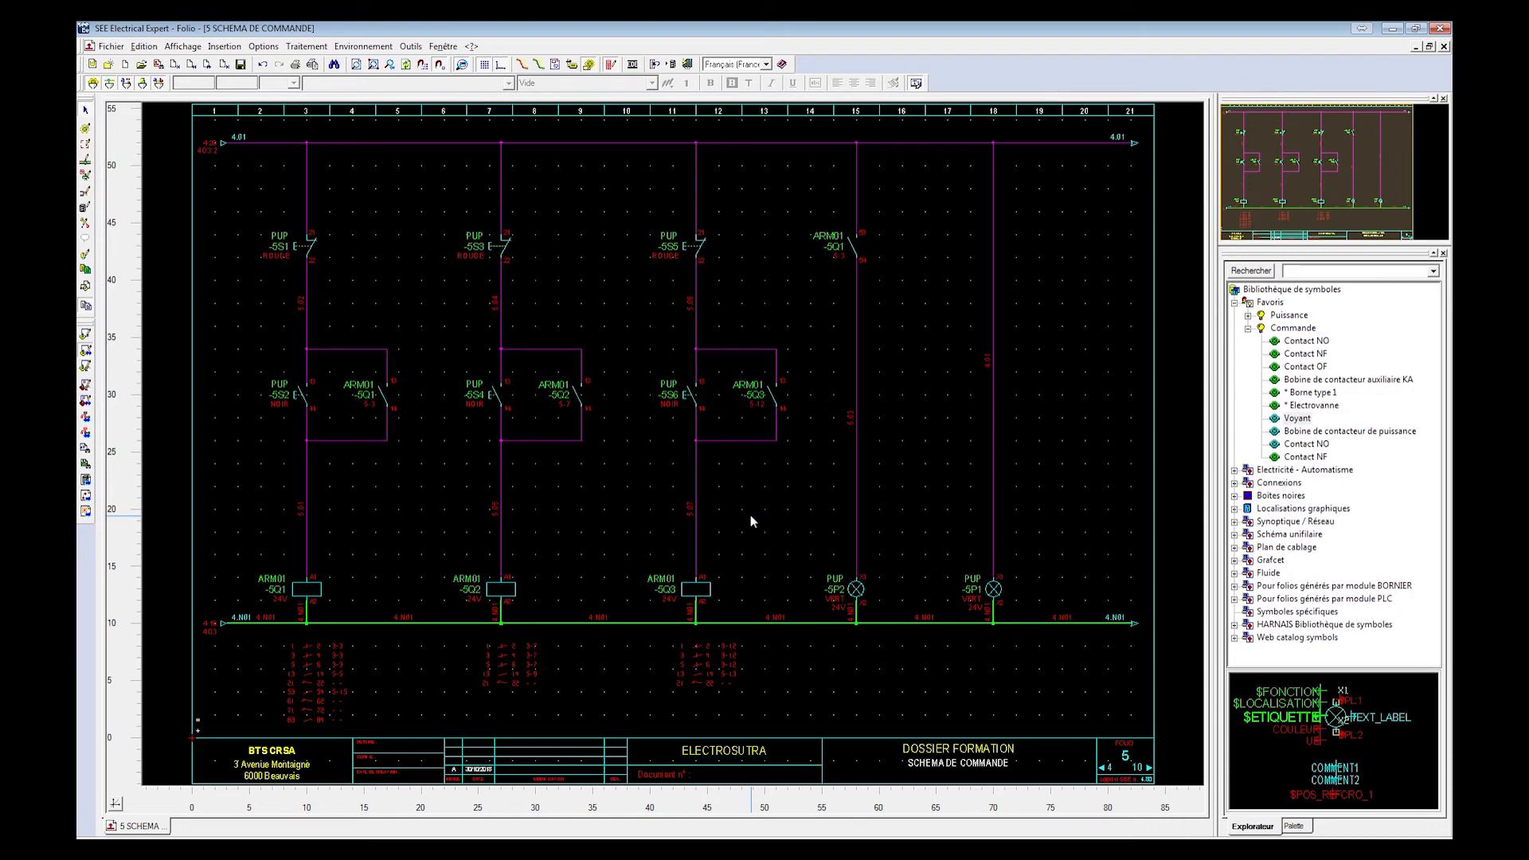
# Open the generated folio 10, API1 - Configuration Automate, from the SCHEMA group of the FORMATION dossier.
pyautogui.click(110, 47)
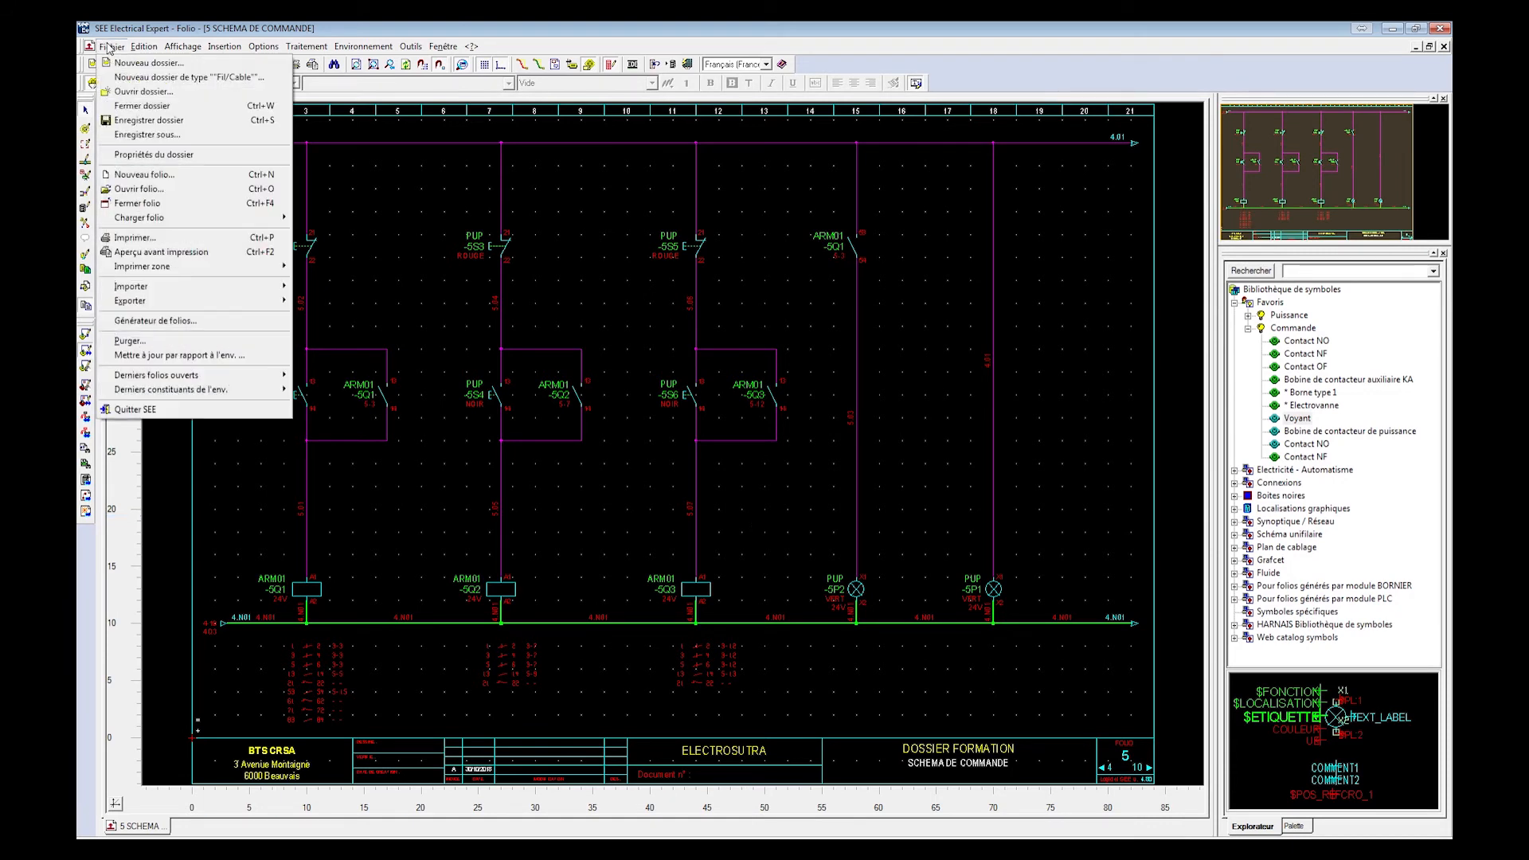
pyautogui.moveTo(144, 48)
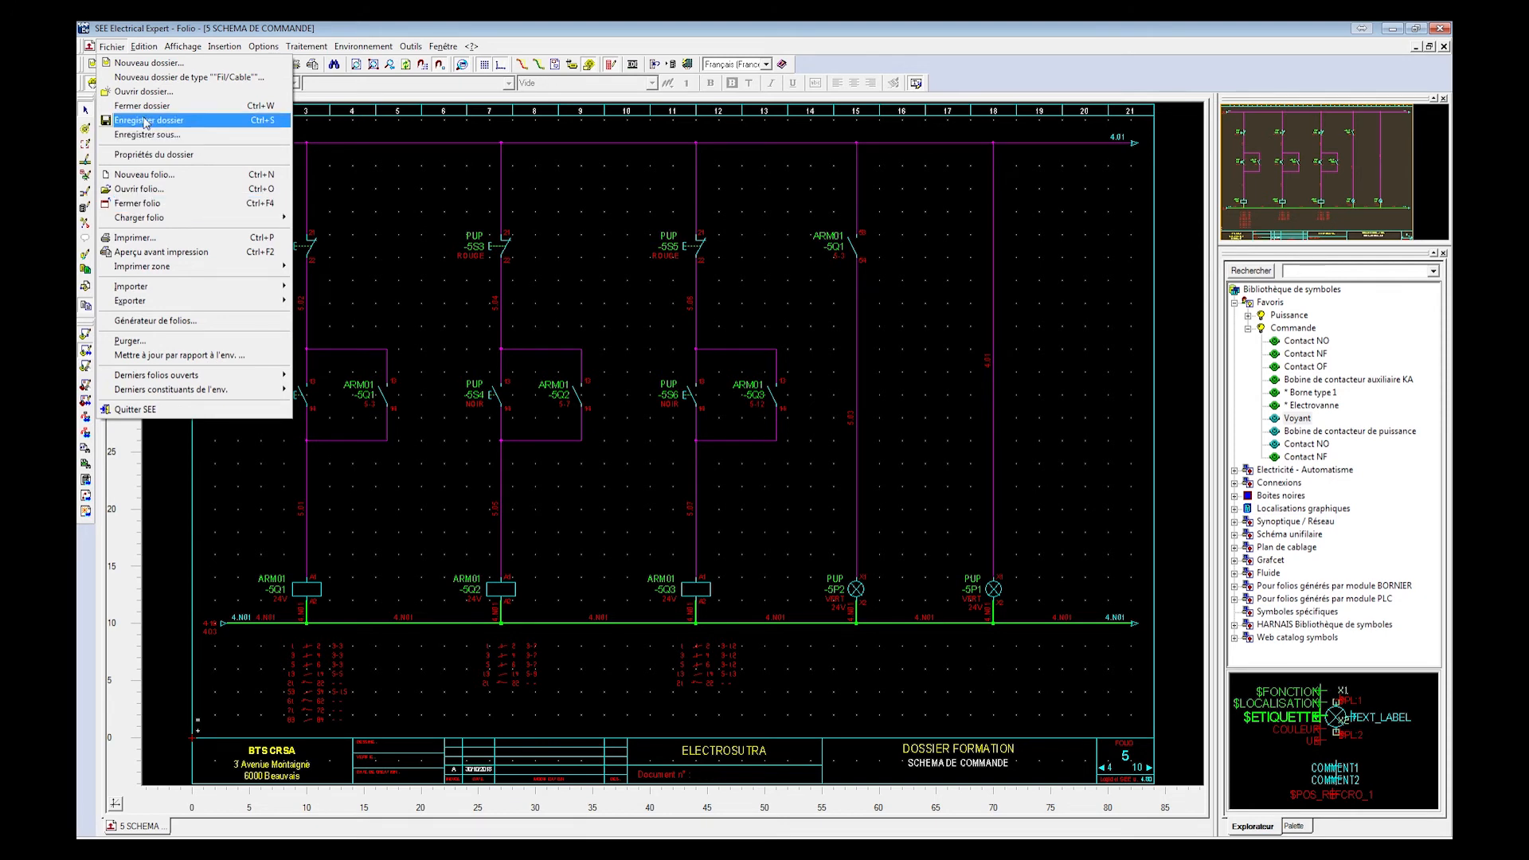
pyautogui.click(161, 195)
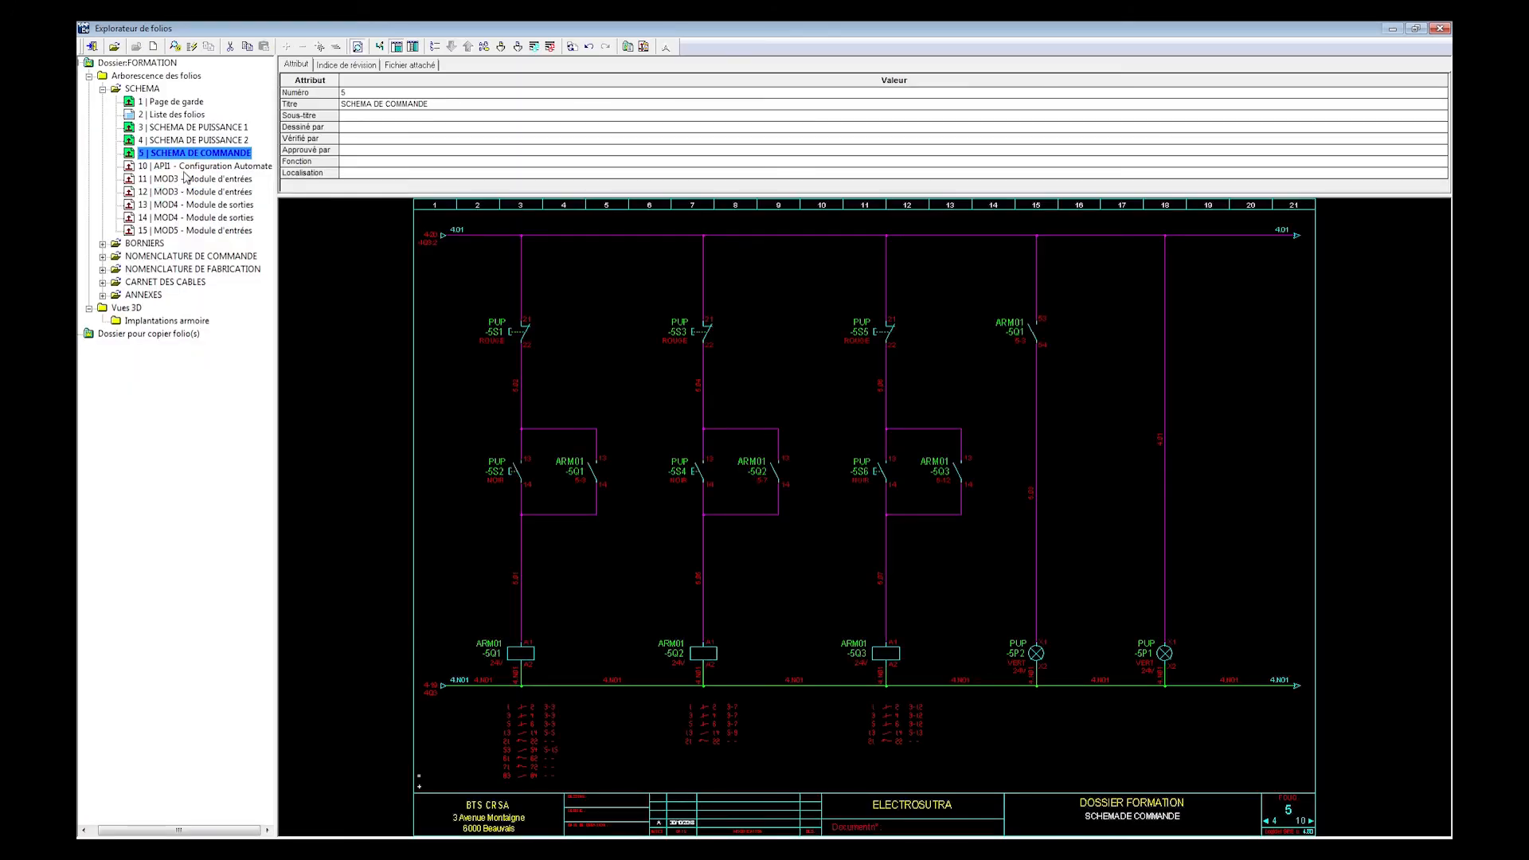
pyautogui.click(189, 168)
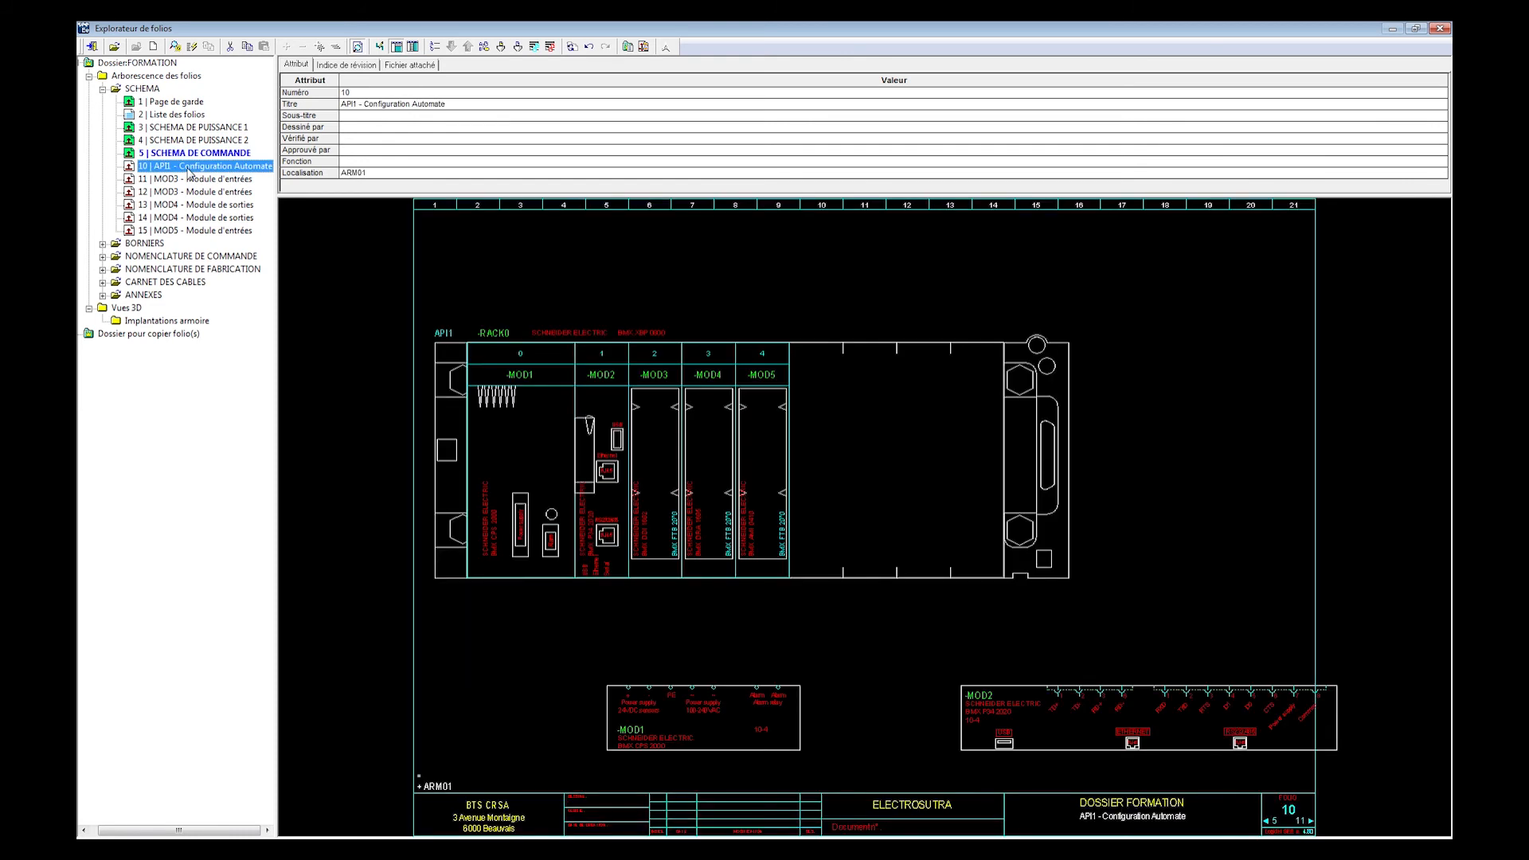
pyautogui.doubleClick(189, 168)
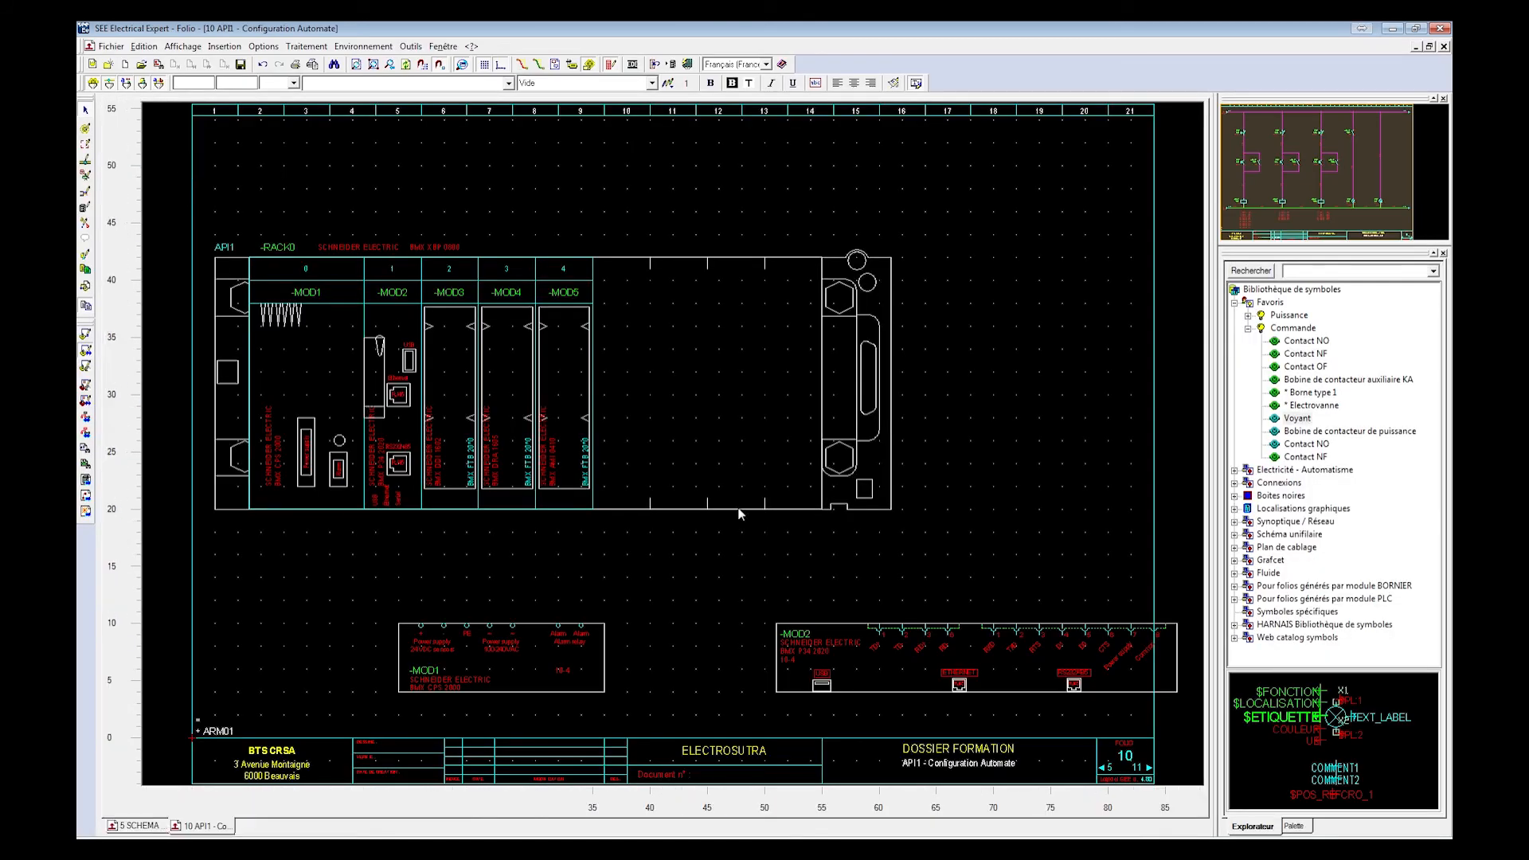
# Move the lower MOD2 connection block on folio 10 about 5 units left so it fits inside the folio frame.
pyautogui.moveTo(837, 630); pyautogui.dragTo(751, 637)
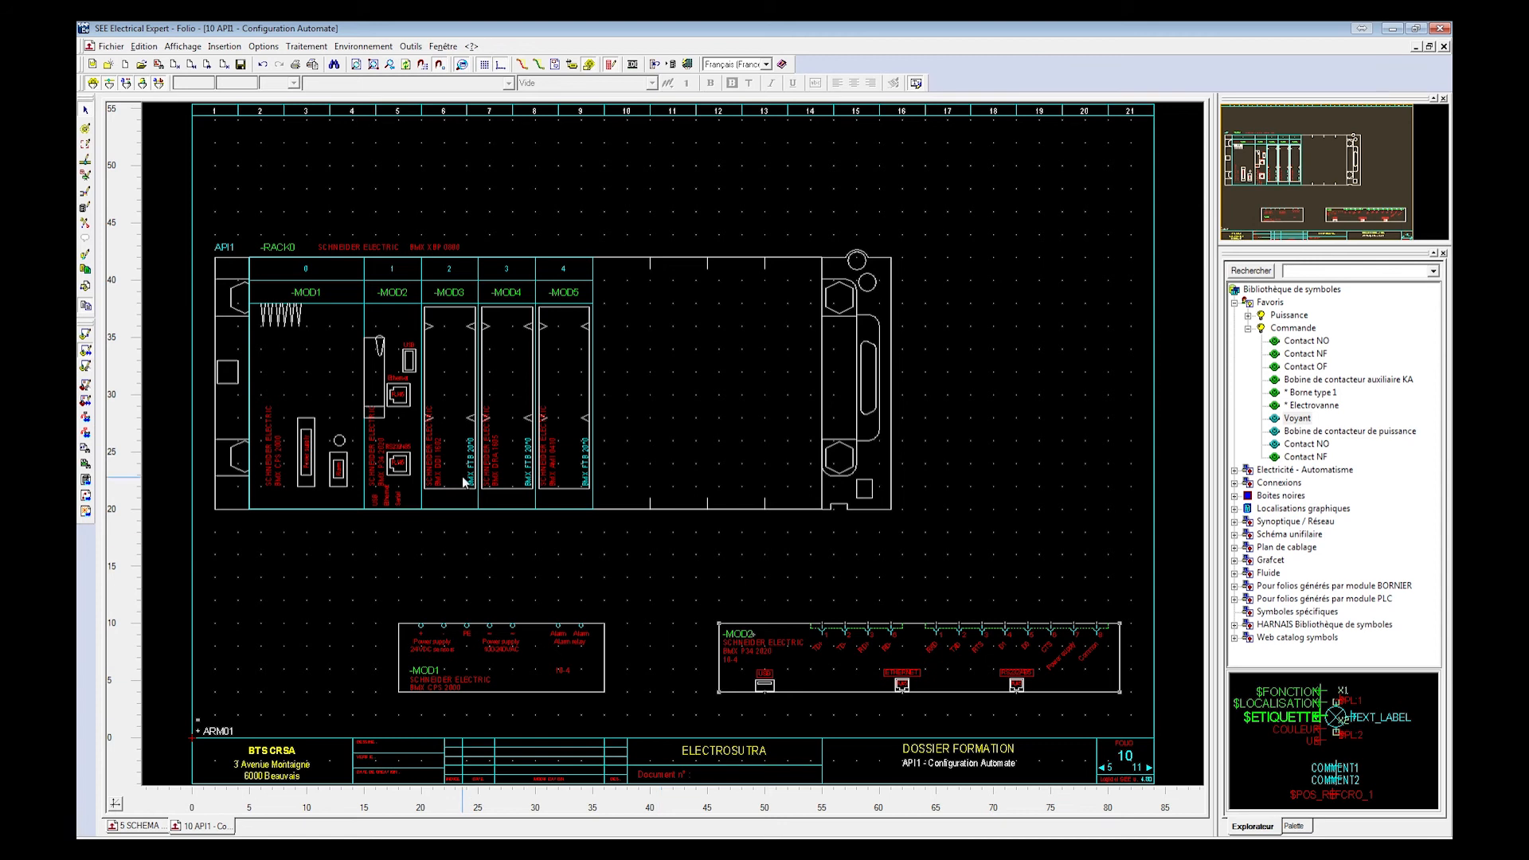
pyautogui.moveTo(931, 697)
# Page forward one folio at a time from folio 11 to folio 15 to examine the generated MOD3, MOD4 and MOD5 input and output modules.
pyautogui.click(207, 64)
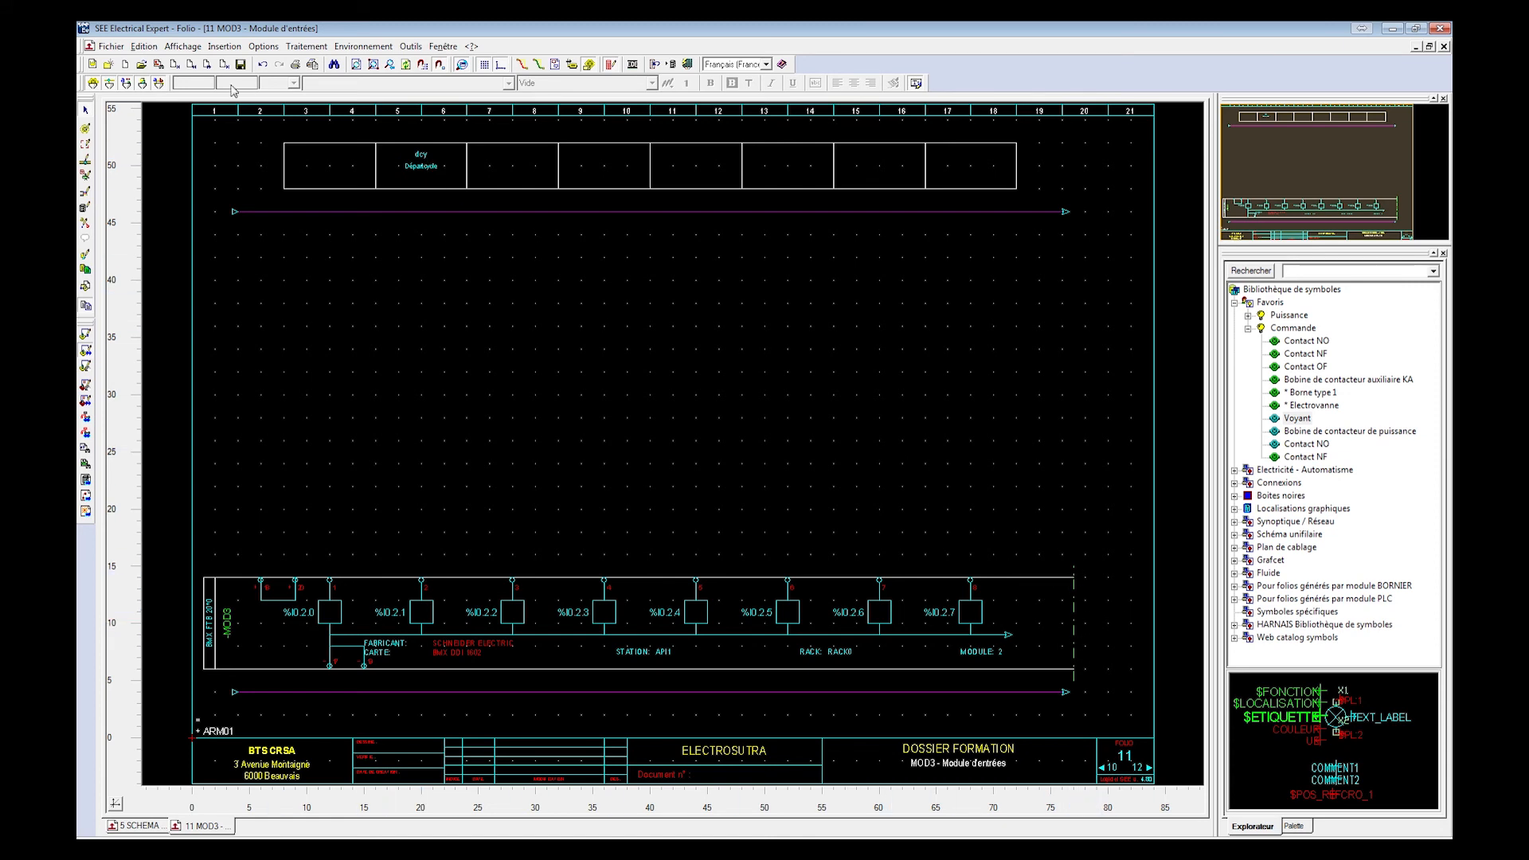
pyautogui.click(208, 64)
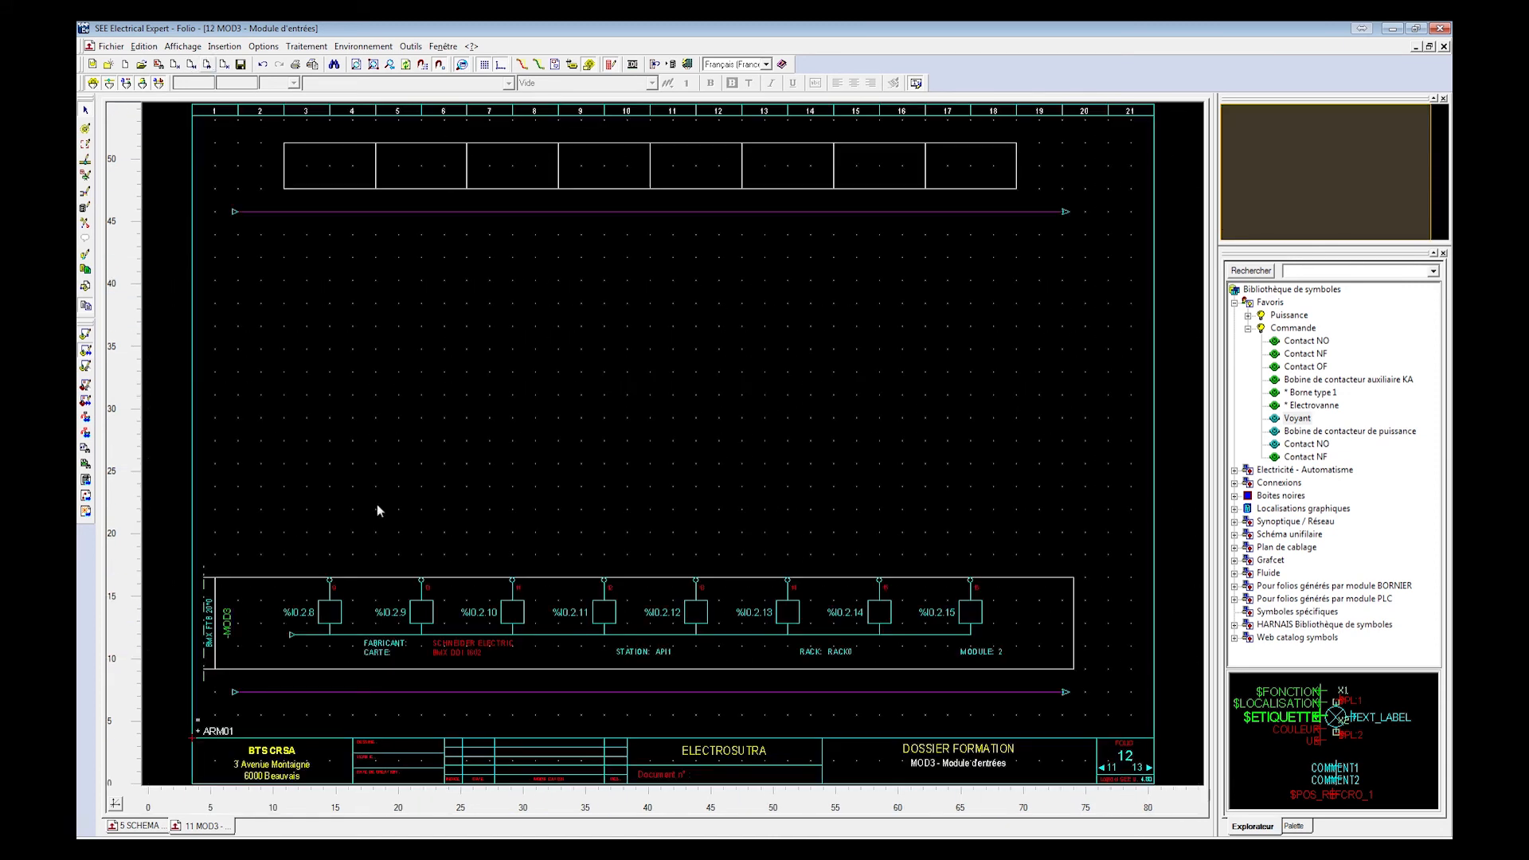
pyautogui.click(206, 67)
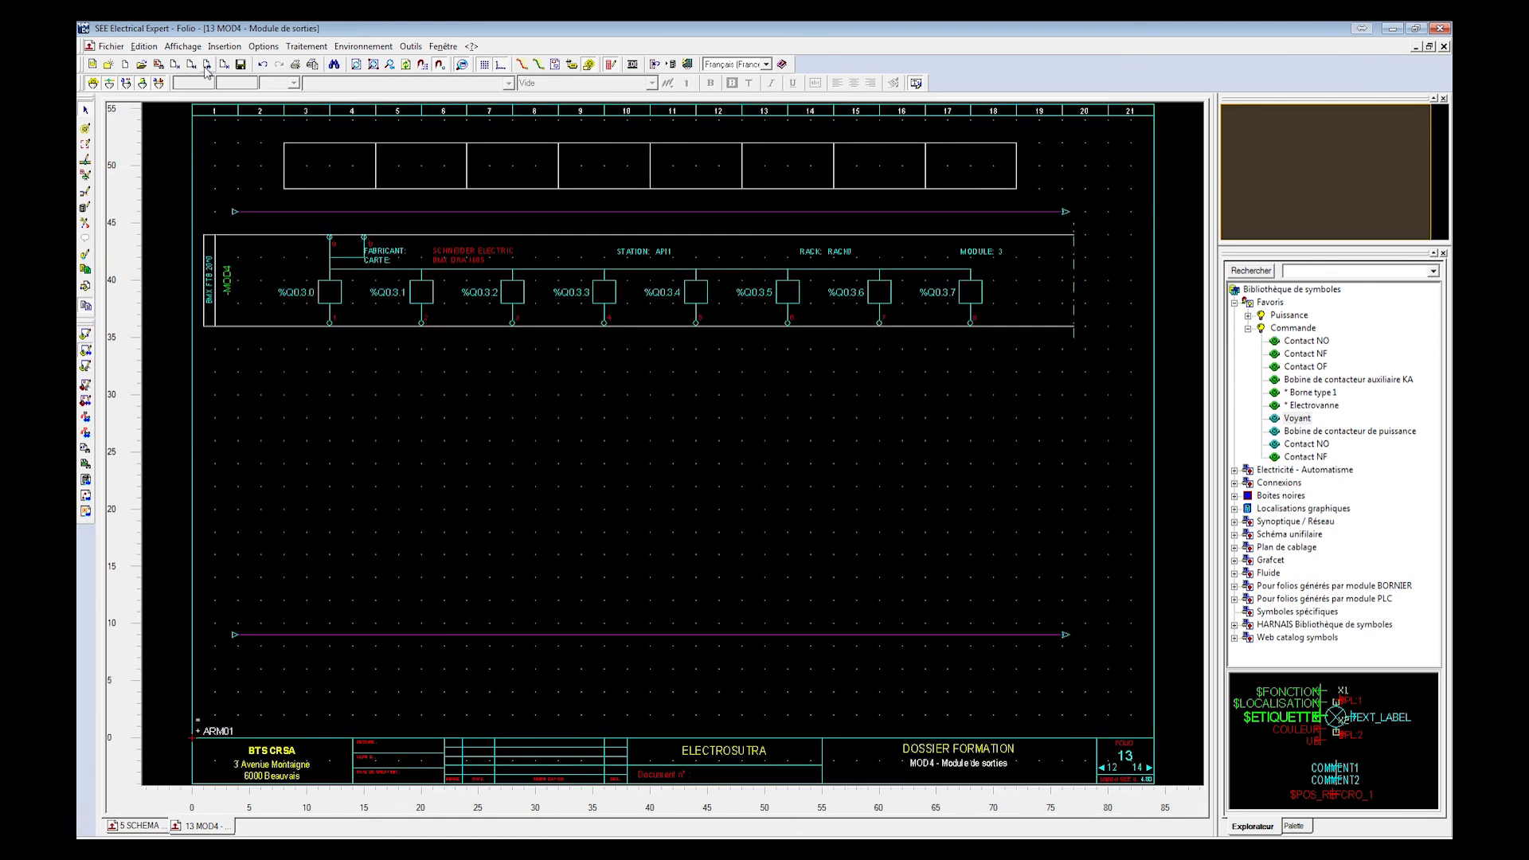
pyautogui.click(206, 68)
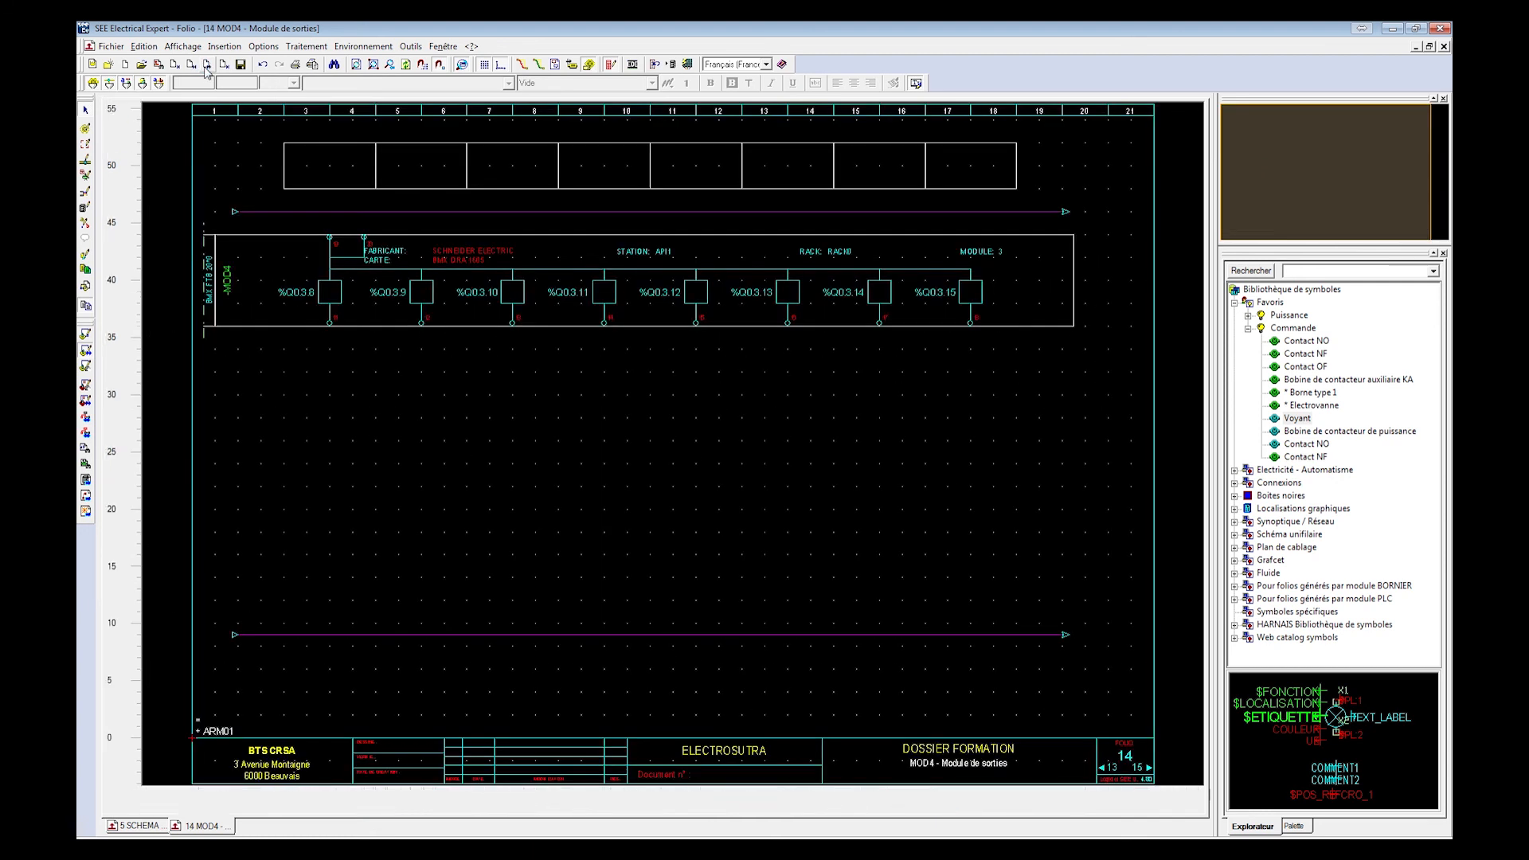
pyautogui.click(207, 69)
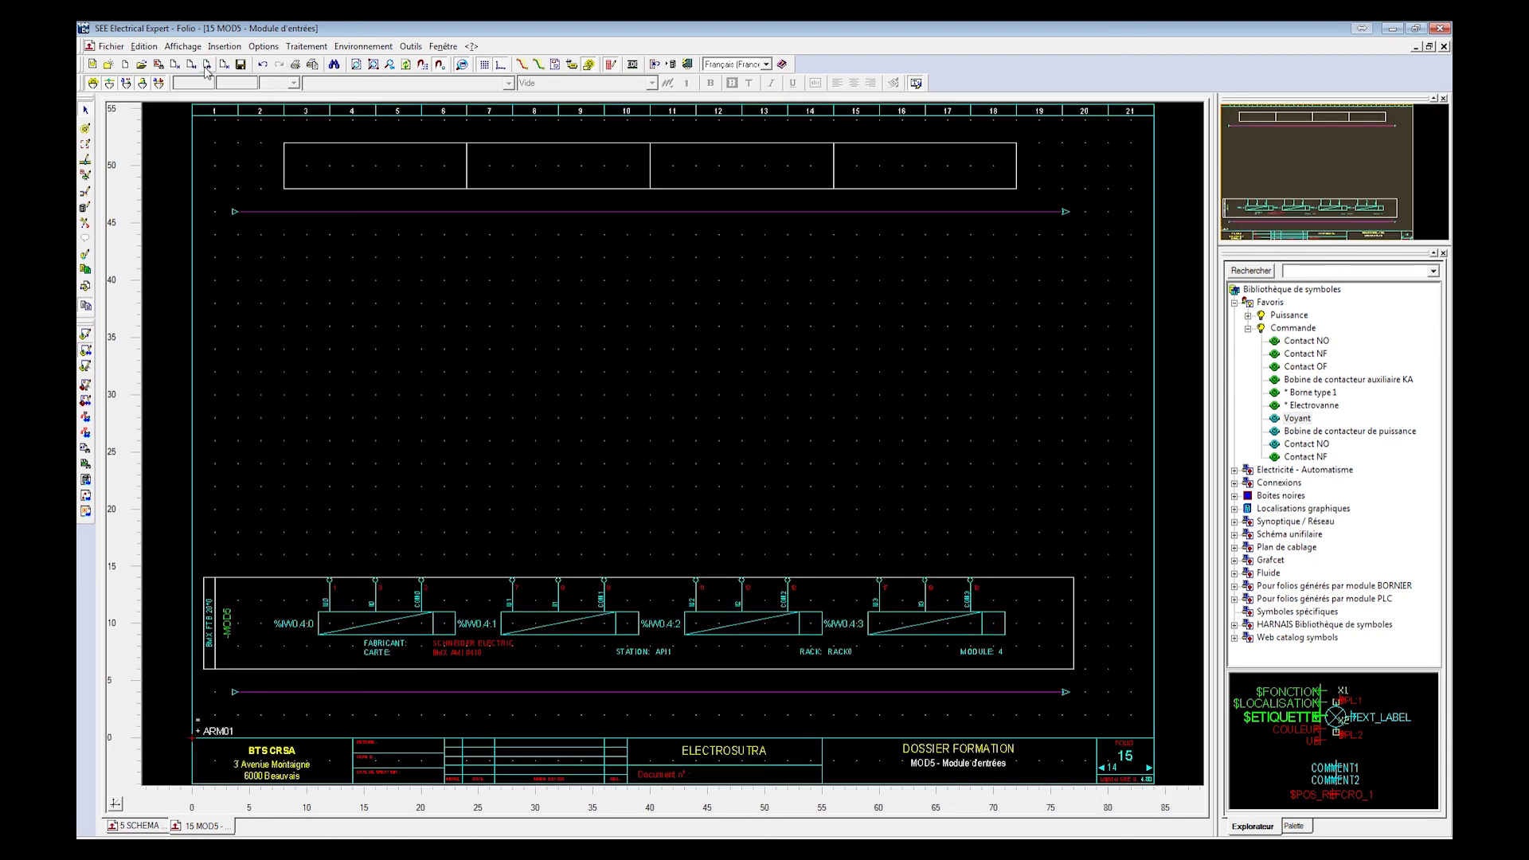